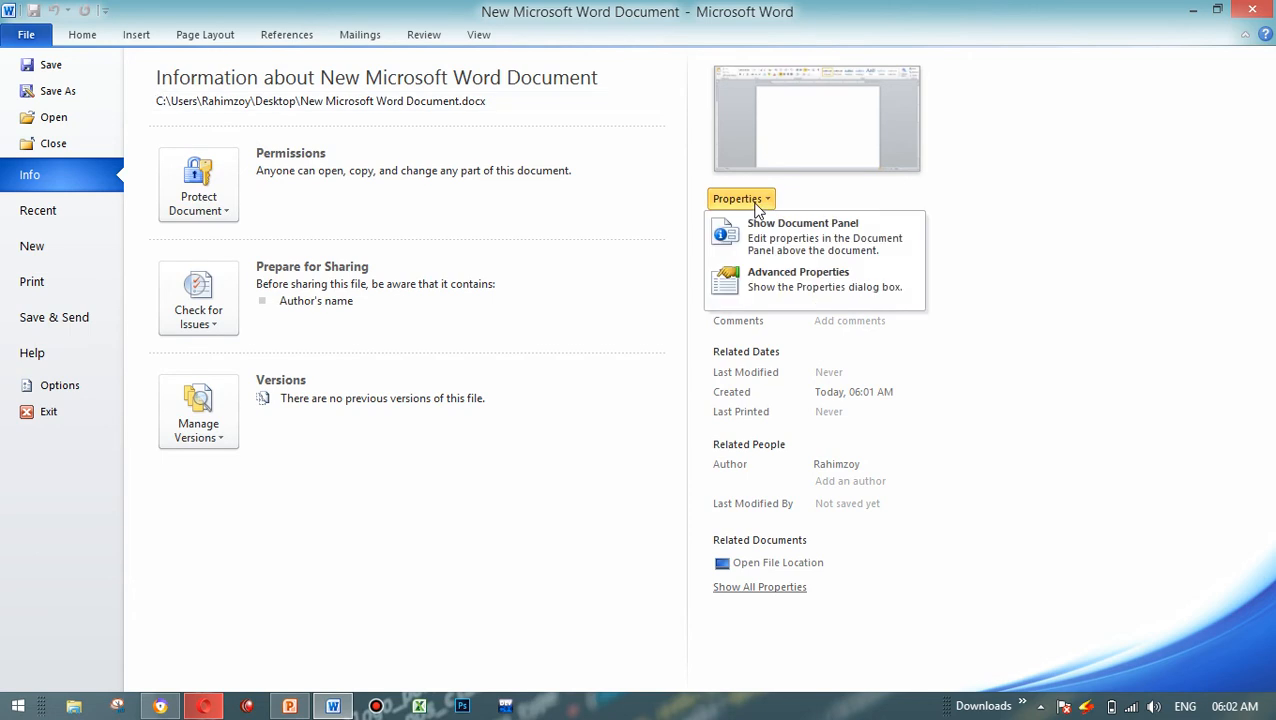
# Step: View the summary fields in the document's advanced properties and leave them without making changes
pyautogui.click(895, 285)
pyautogui.click(565, 182)
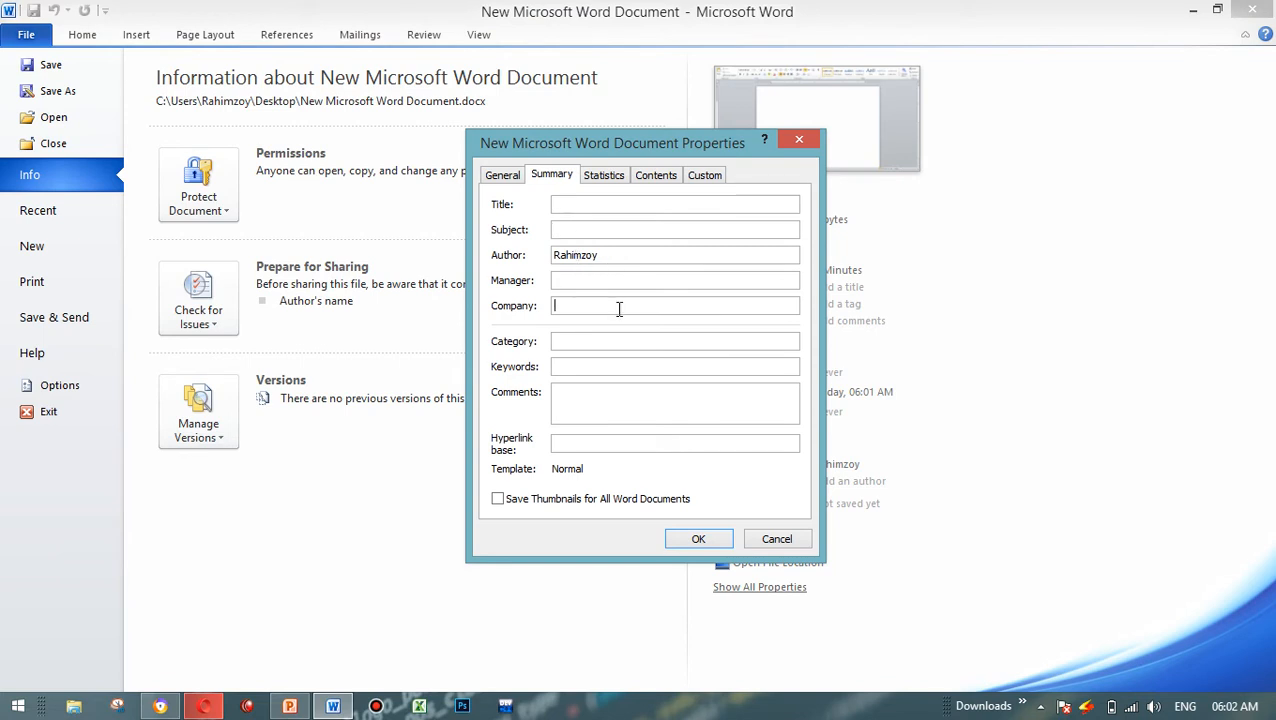
pyautogui.click(776, 538)
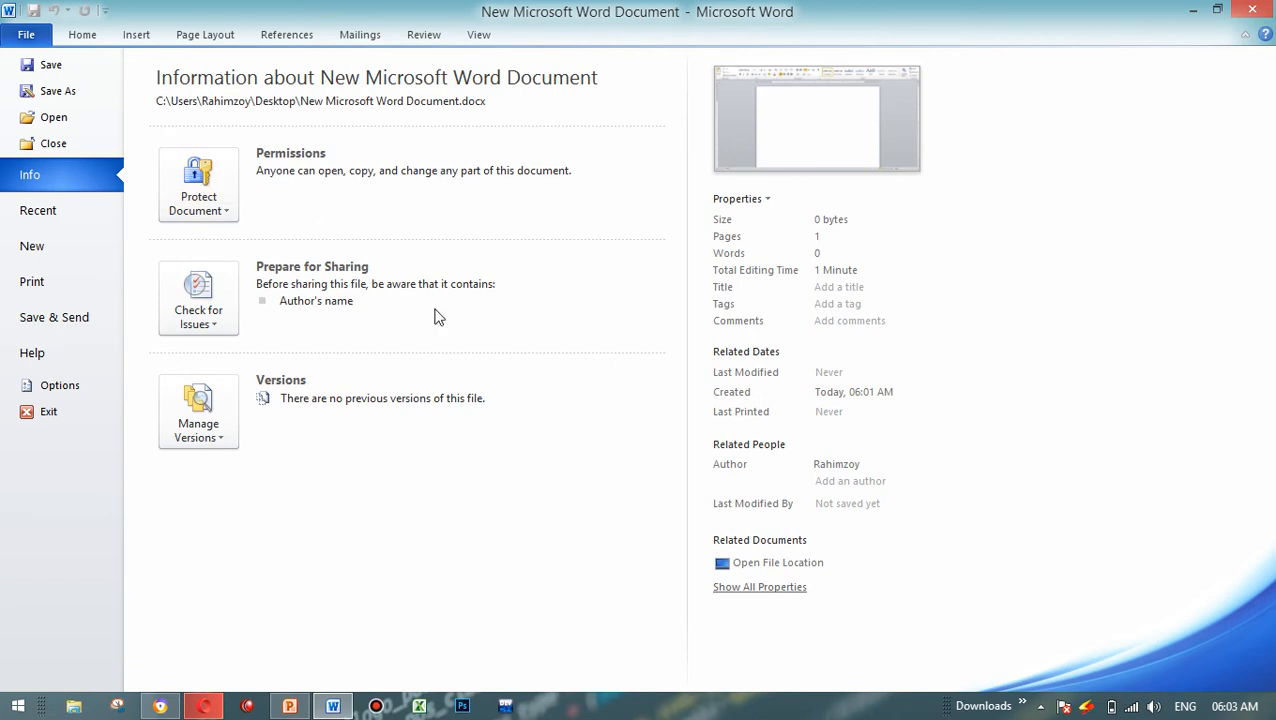
# Step: Switch to the PowerPoint notes, review the Info command and Permission command slides through the Restrict editing item, and return to Word
pyautogui.click(289, 706)
pyautogui.click(286, 248)
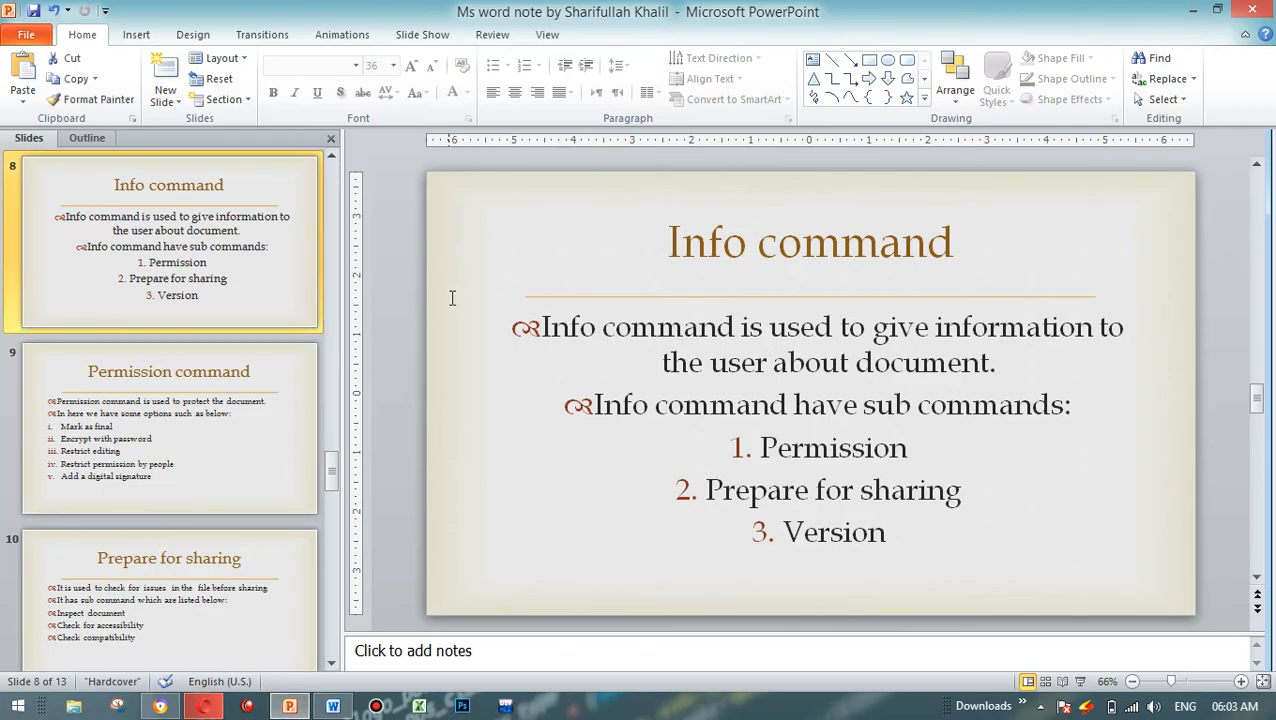
pyautogui.click(309, 445)
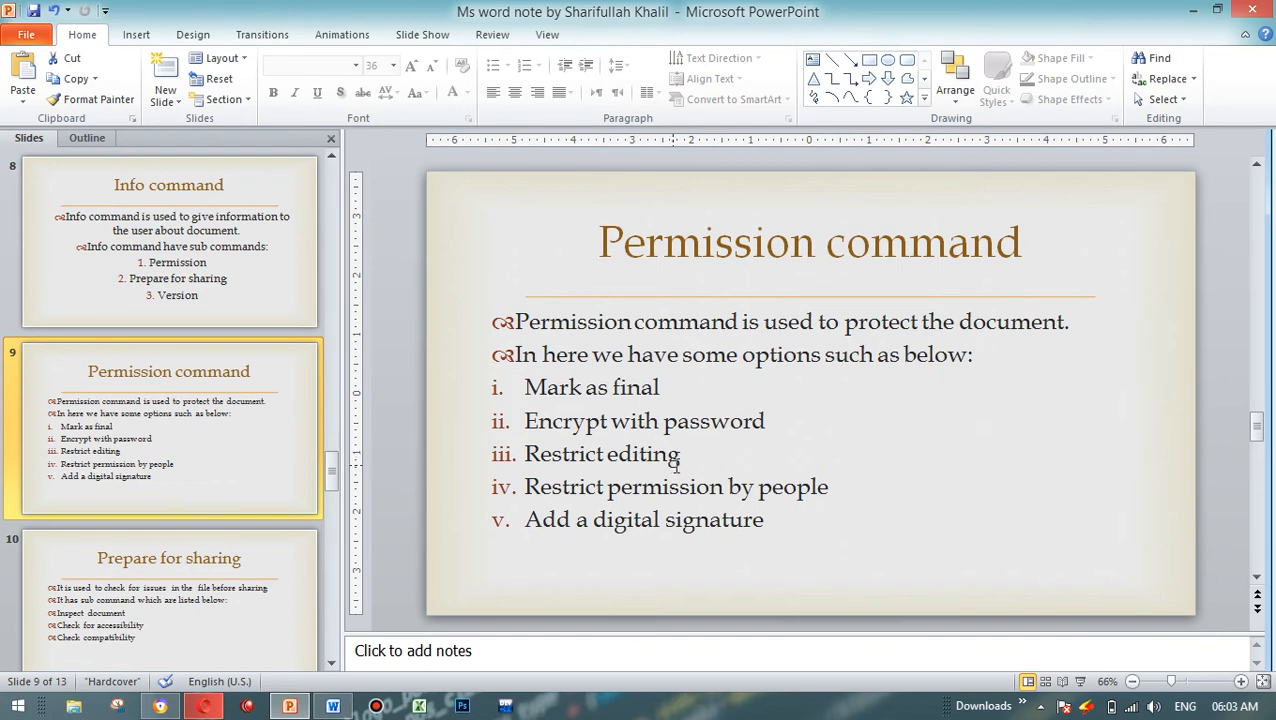
pyautogui.moveTo(523, 390); pyautogui.dragTo(652, 398)
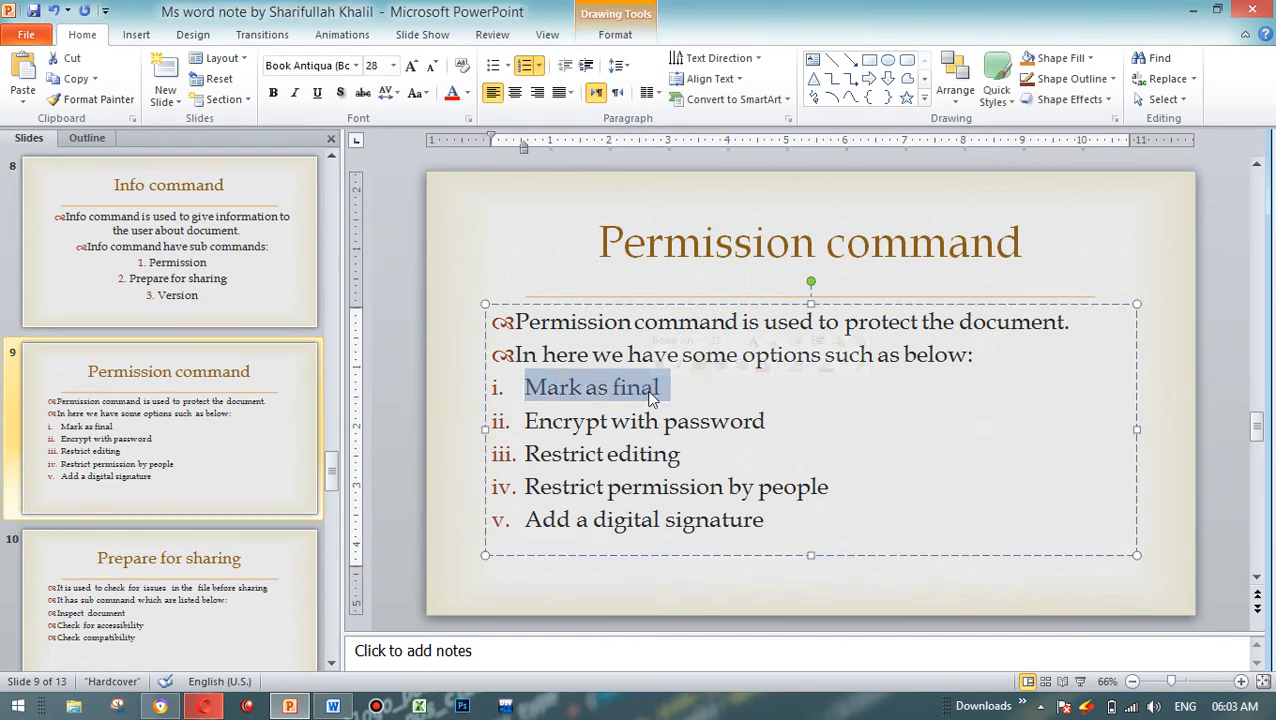
pyautogui.moveTo(523, 421); pyautogui.dragTo(608, 422)
pyautogui.moveTo(547, 461); pyautogui.dragTo(620, 458)
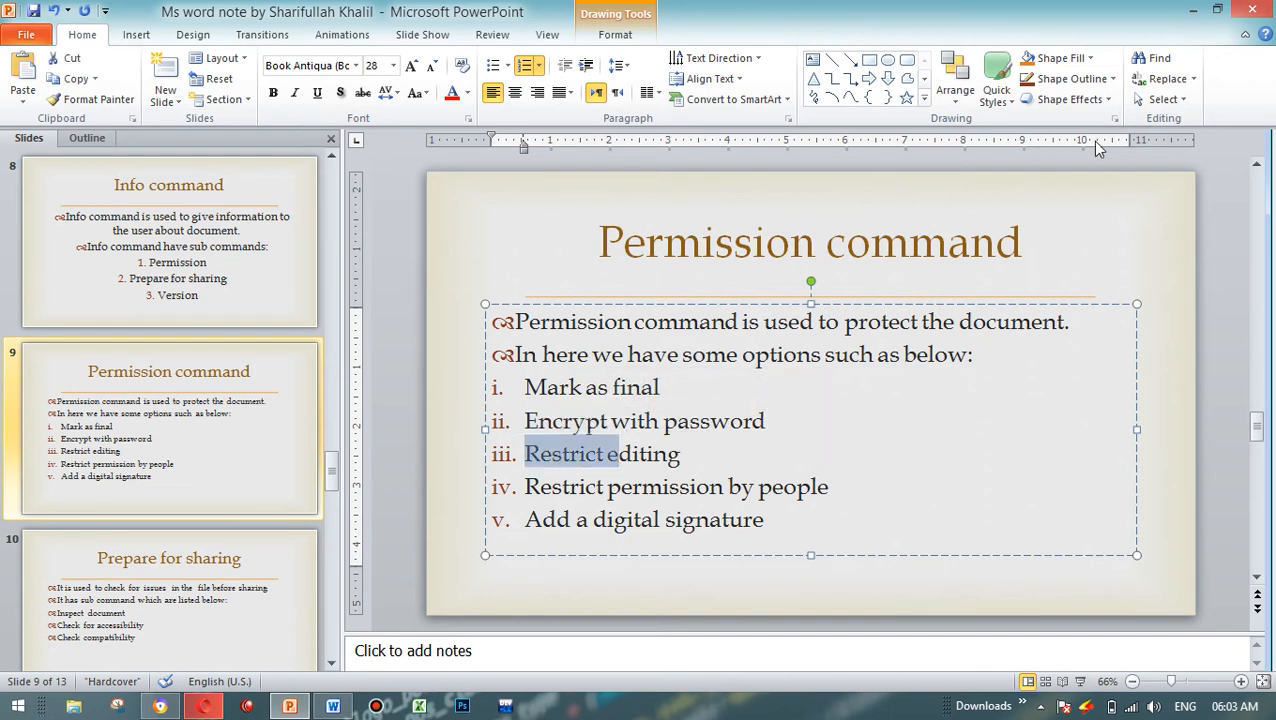
pyautogui.click(1214, 10)
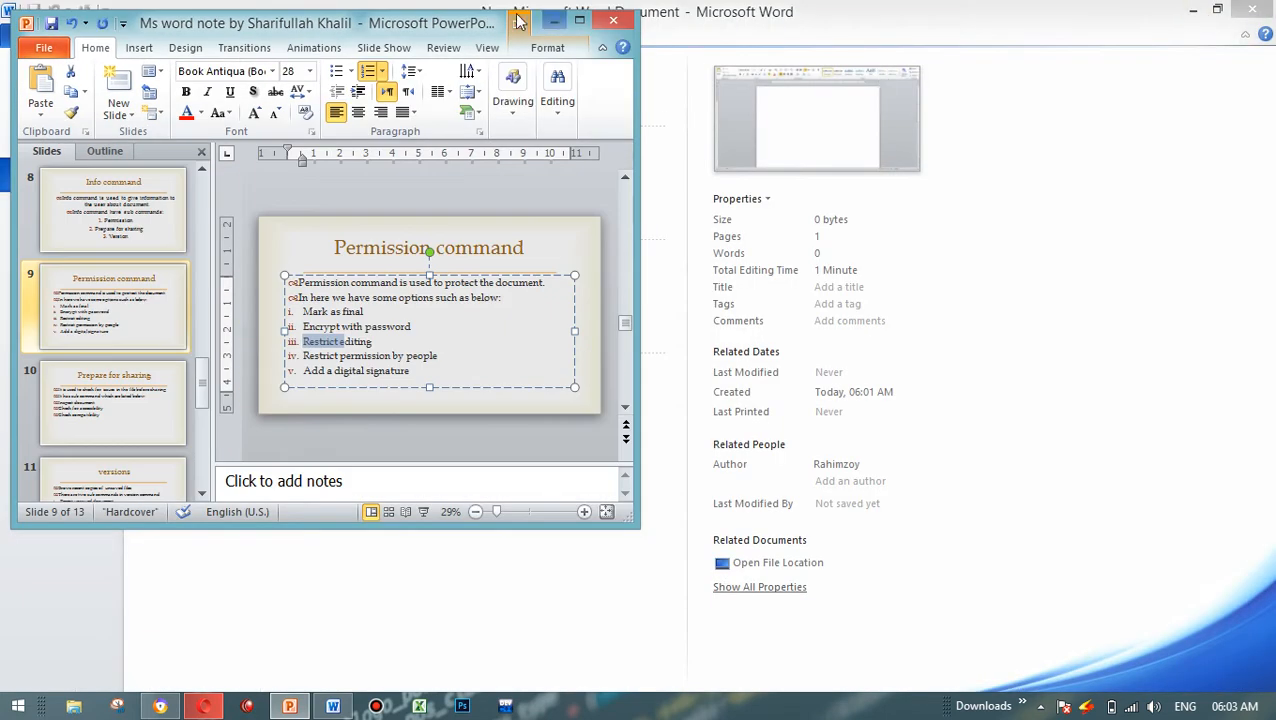
pyautogui.click(659, 238)
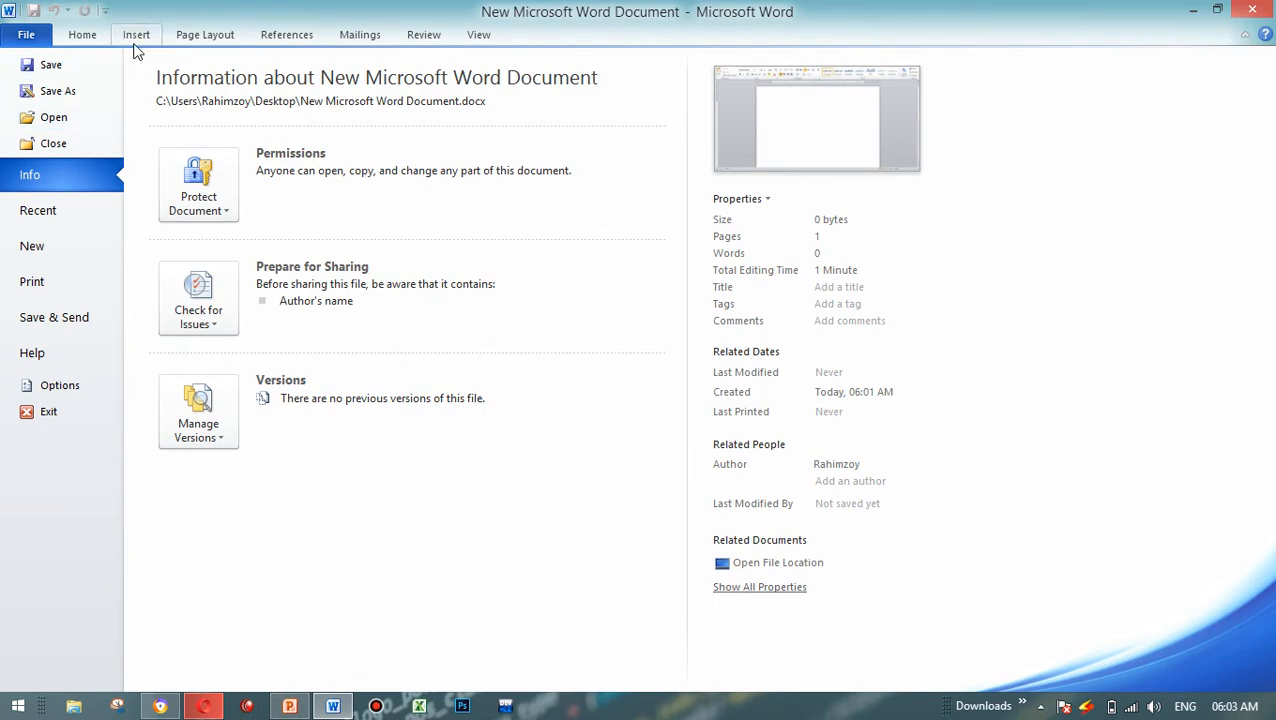
# Step: Enter the centred heading "Info Command" on the first line of the blank document
pyautogui.click(88, 38)
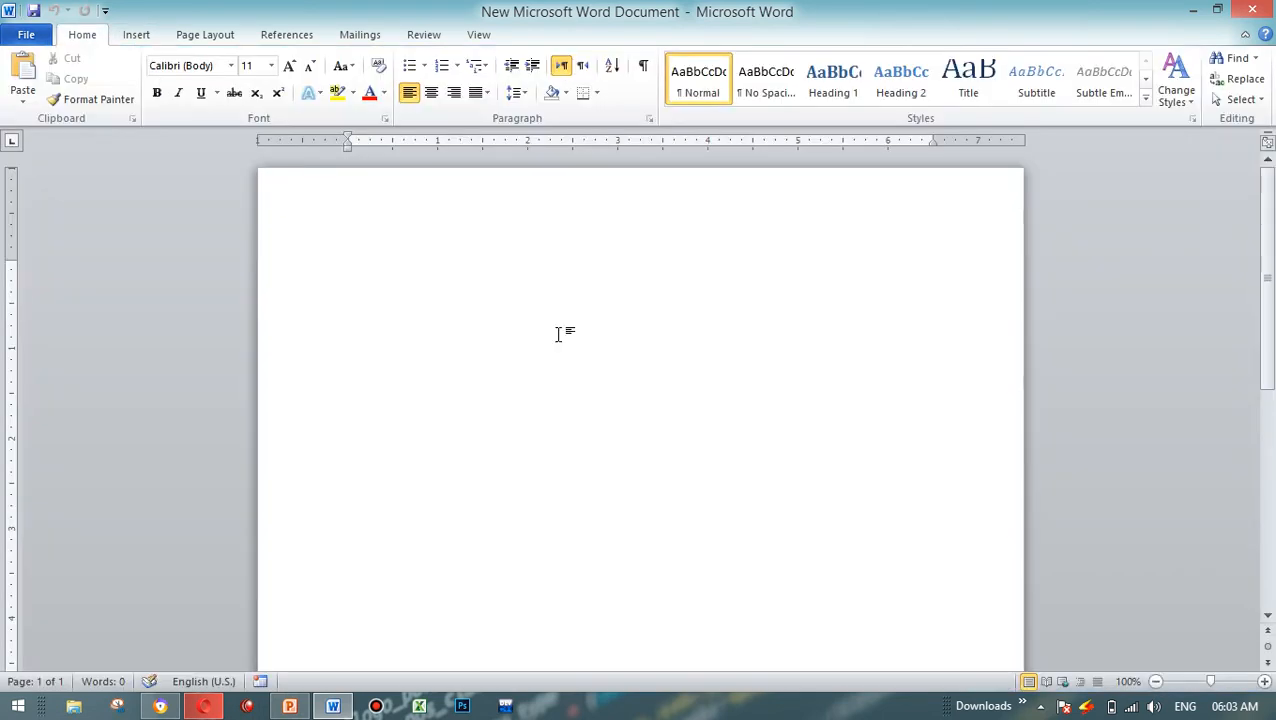
pyautogui.write('in')
pyautogui.hotkey('ctrl', 'e')
pyautogui.write('Info Command')
# Step: Format the "Info Command" heading as bold red text
pyautogui.hotkey('ctrl', 'a')
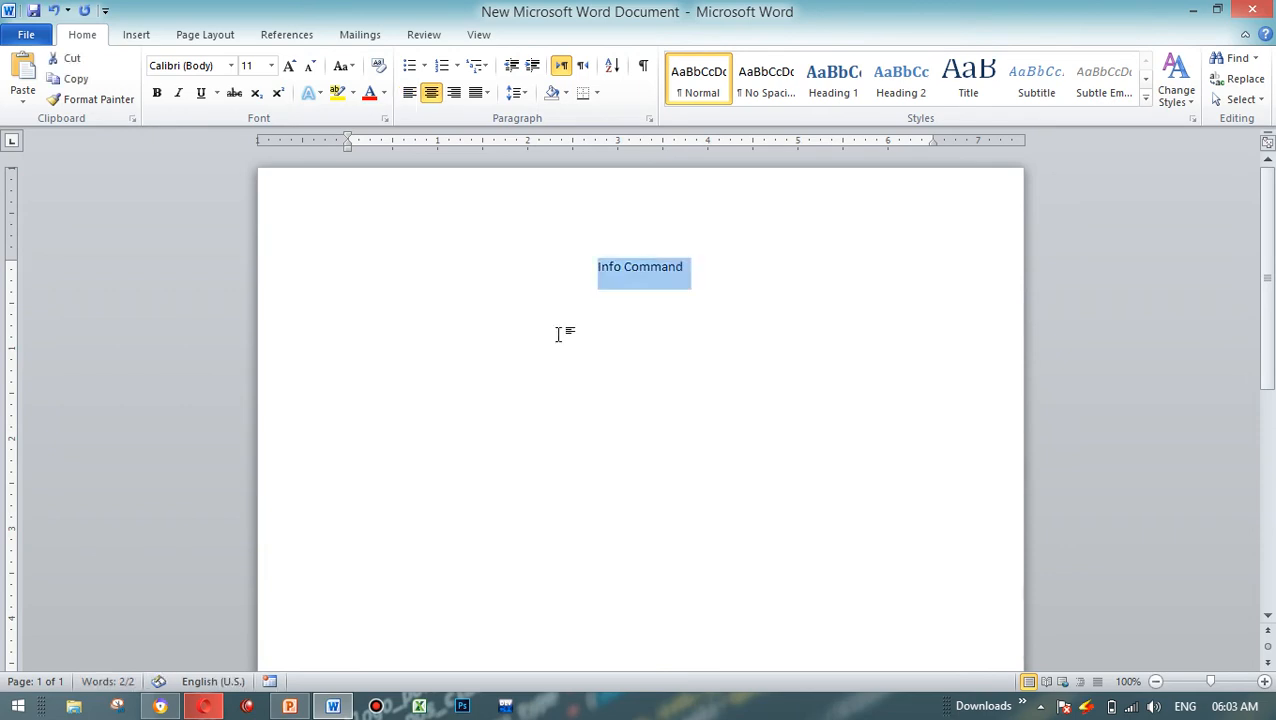
pyautogui.click(369, 97)
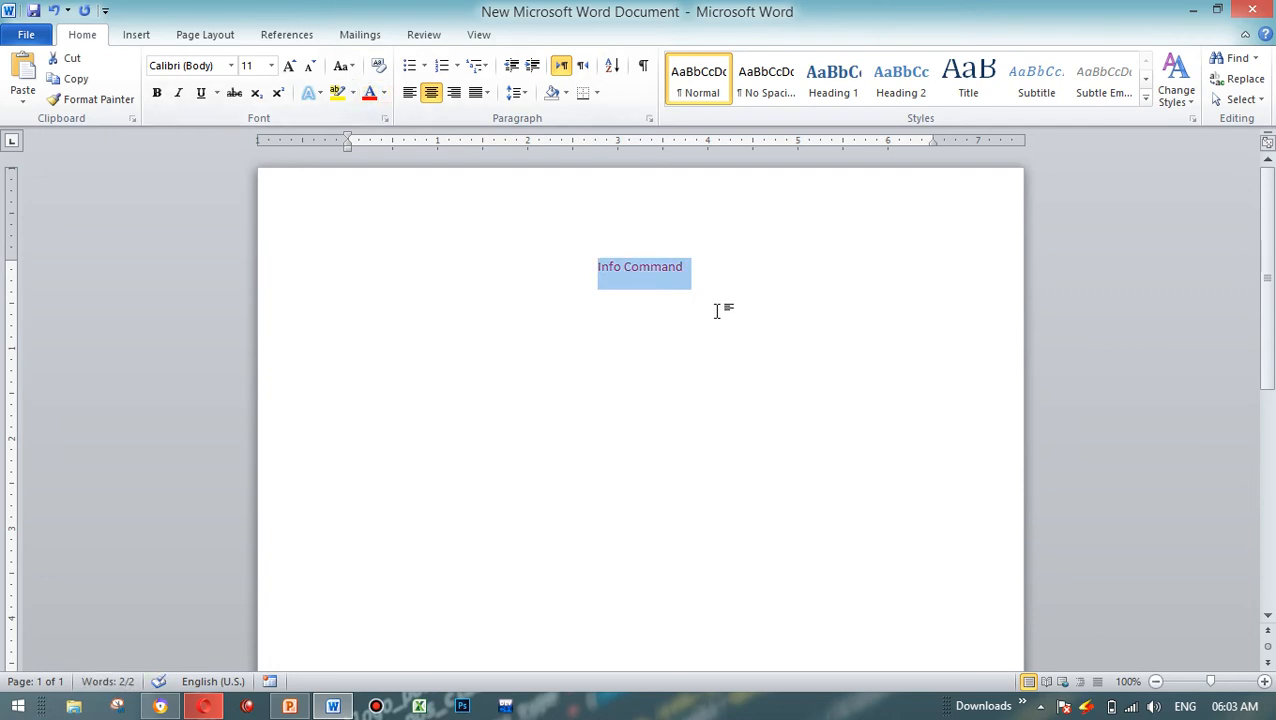
pyautogui.click(157, 93)
pyautogui.click(718, 262)
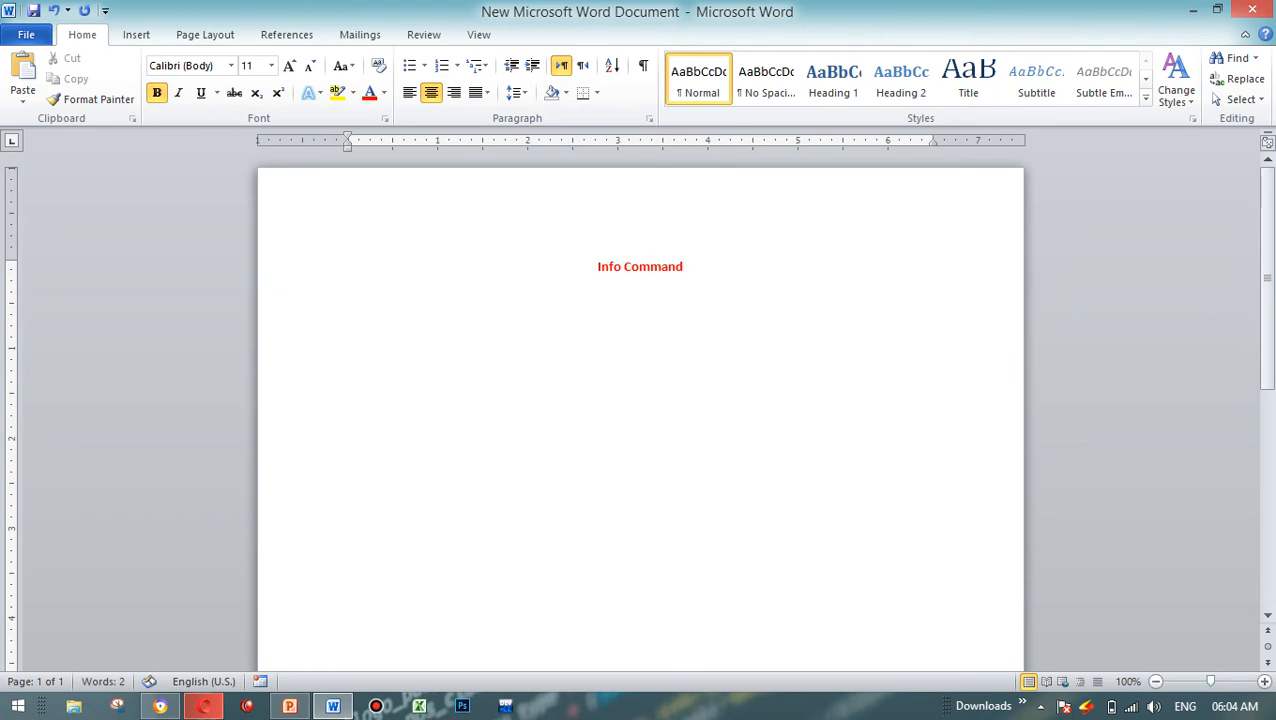
# Step: Clear the formatting of the line below the heading and generate sample paragraphs there with =rand()
pyautogui.click(1264, 681)
pyautogui.write('=ran')
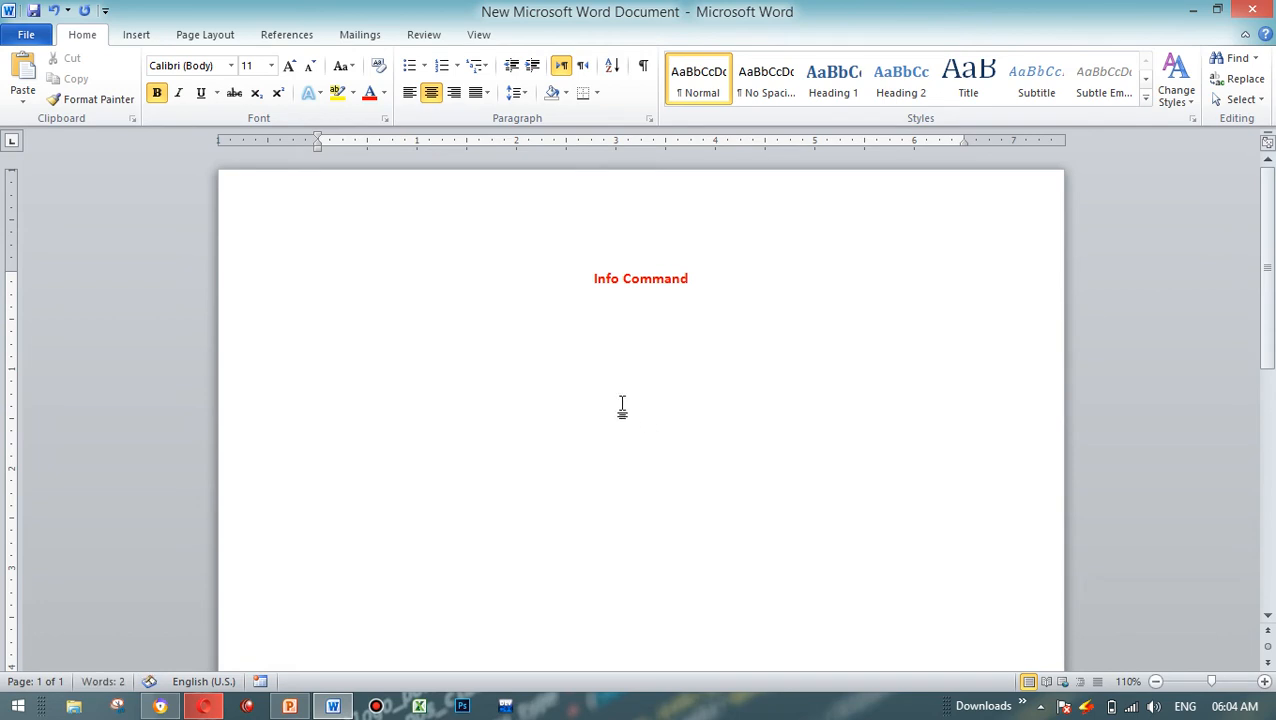
pyautogui.click(370, 93)
pyautogui.click(379, 66)
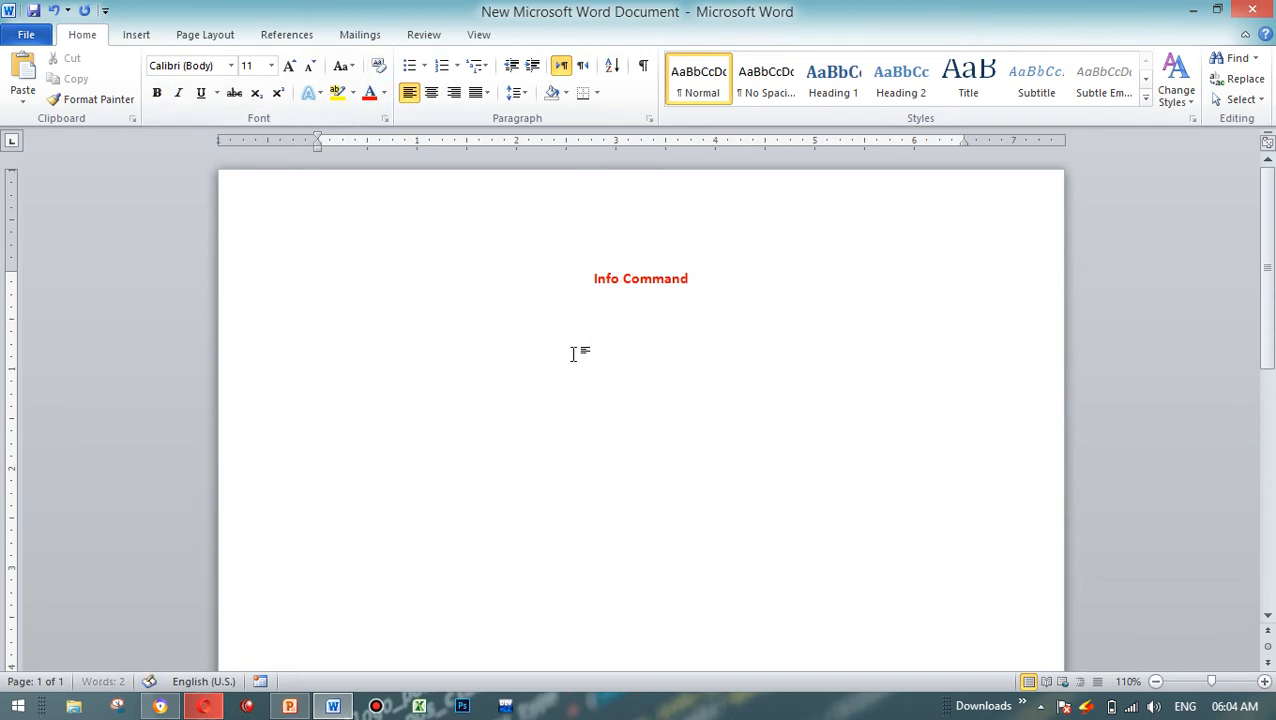
pyautogui.write('=rand()')
pyautogui.press('Return')
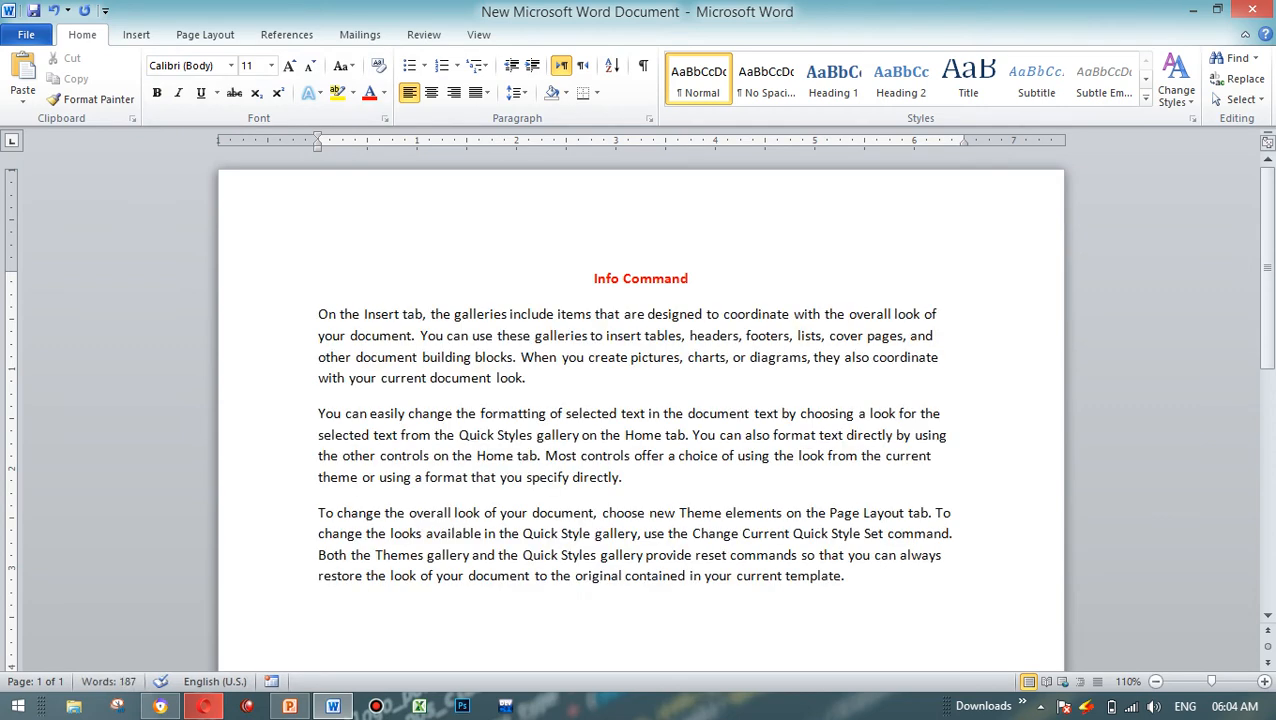
# Step: Duplicate the last two sample paragraphs repeatedly at the end of the document to extend it onto a second page
pyautogui.hotkey('ctrl', 'a')
pyautogui.press('Right')
pyautogui.hotkey('ctrl', 'shift', 'Up')
pyautogui.hotkey('ctrl', 'shift', 'Up')
pyautogui.hotkey('ctrl', 'shift', 'Down')
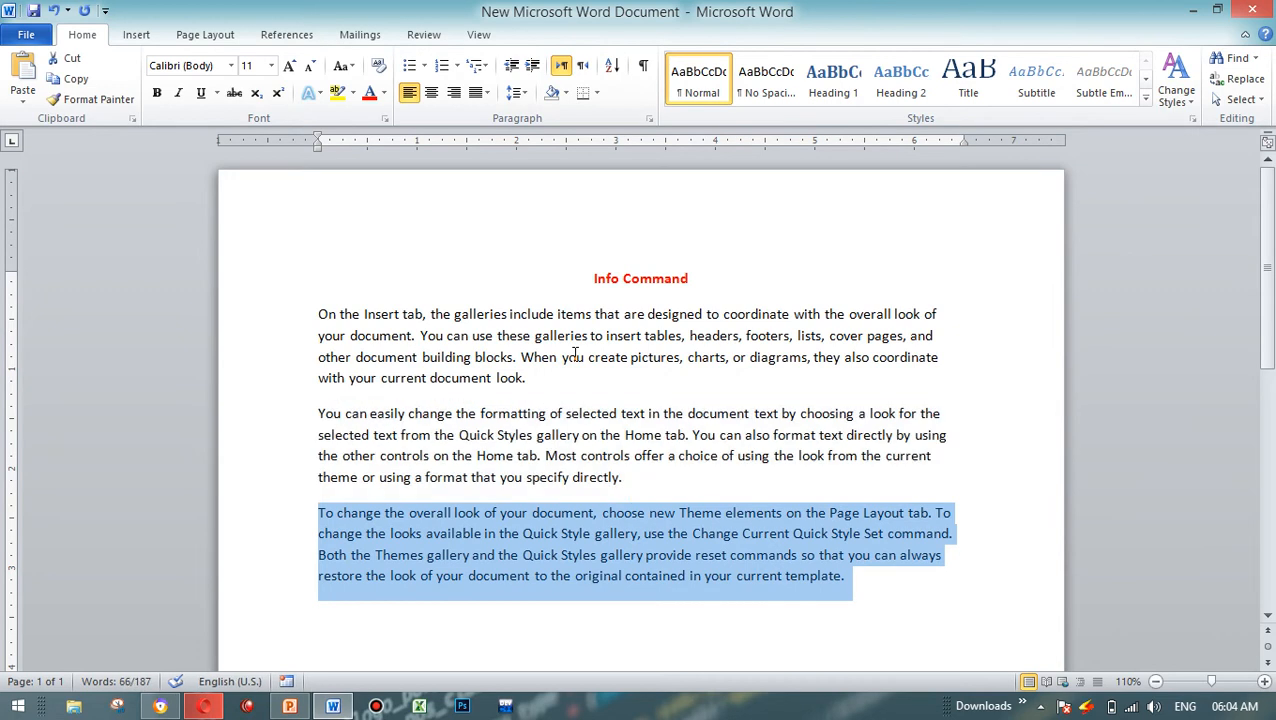
pyautogui.hotkey('ctrl', 'shift', 'Up')
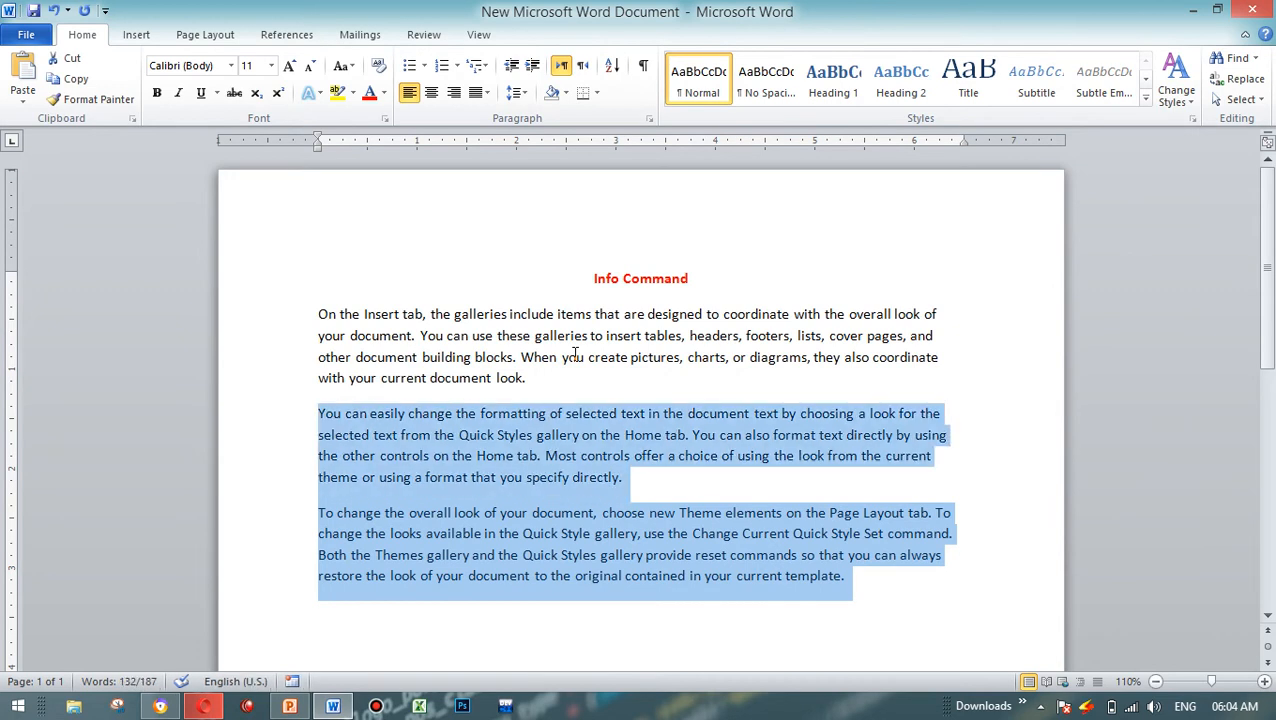
pyautogui.press('Right')
pyautogui.hotkey('ctrl', 'v')
pyautogui.hotkey('ctrl', 'v')
pyautogui.hotkey('ctrl', 'v')
pyautogui.hotkey('ctrl', 'v')
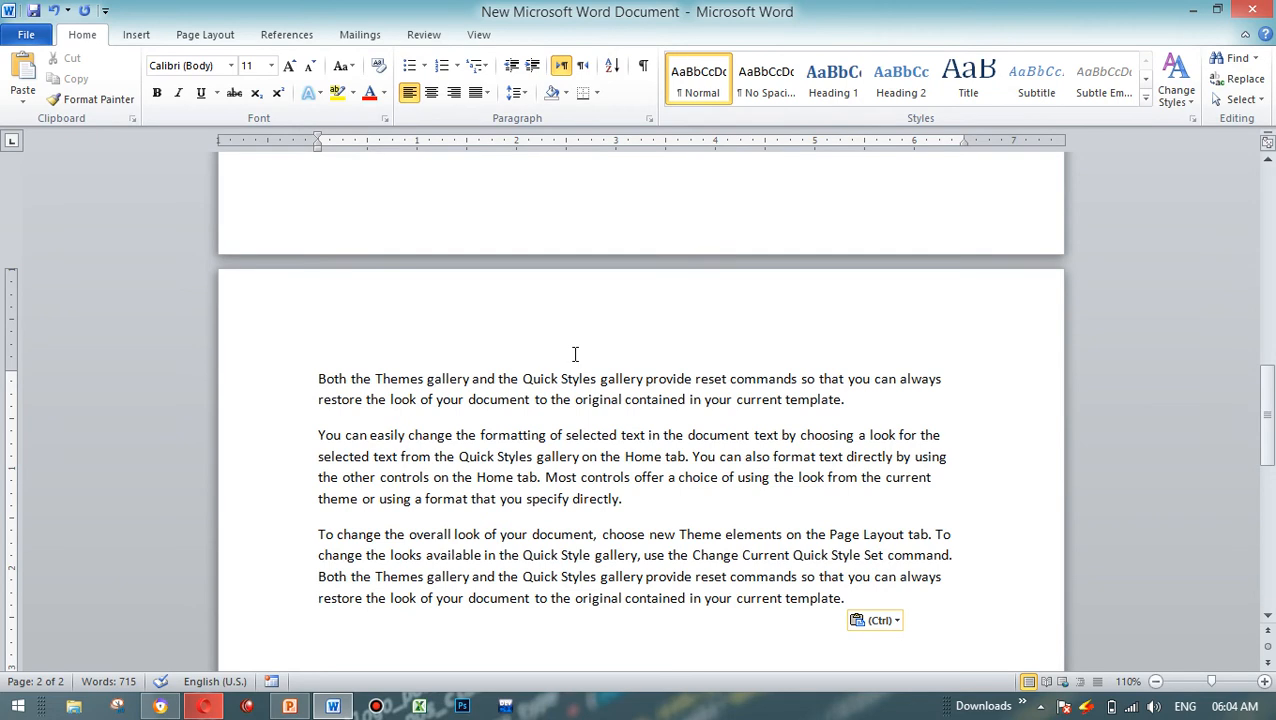
pyautogui.hotkey('ctrl', 'v')
pyautogui.hotkey('ctrl', 'v')
pyautogui.hotkey('ctrl', 'v')
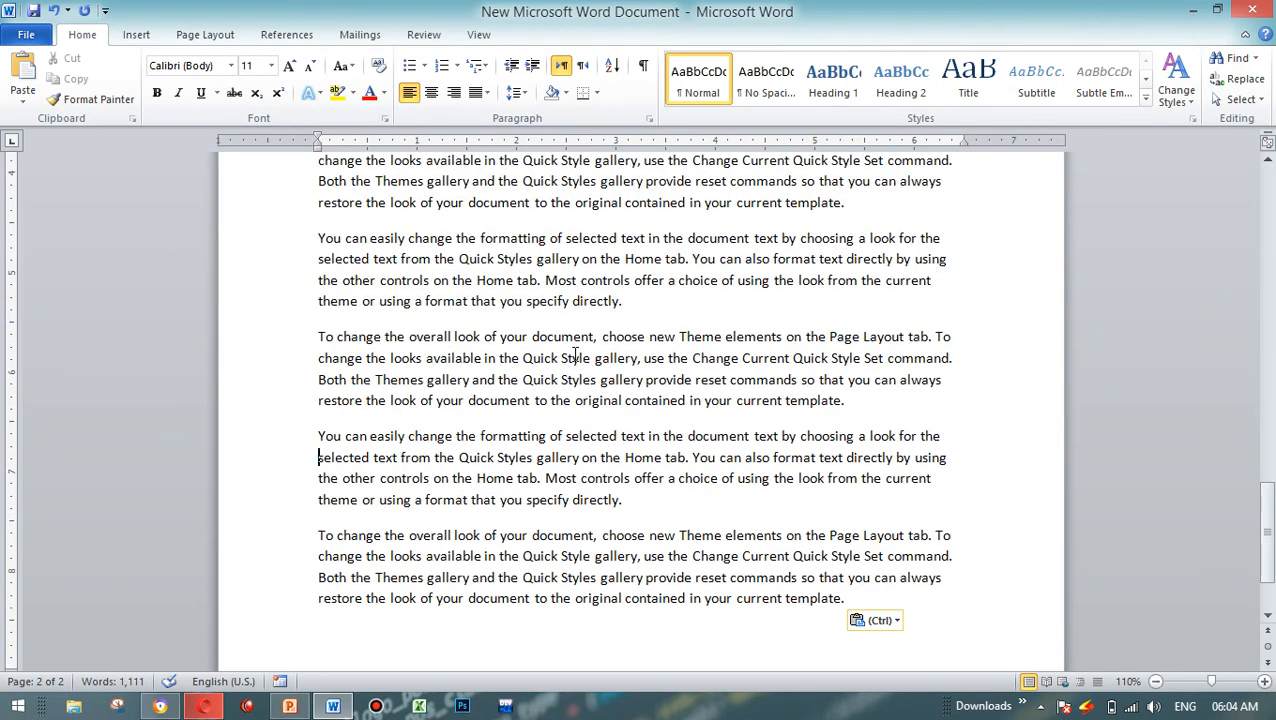
# Step: Go back to the start of the document and examine the heading and the first sample paragraph
pyautogui.press('Up')
pyautogui.press('Up')
pyautogui.press('Up')
pyautogui.press('Up')
pyautogui.press('Up')
pyautogui.press('Up')
pyautogui.press('Up')
pyautogui.press('Up')
pyautogui.press('Up')
pyautogui.press('Up')
pyautogui.press('Up')
pyautogui.press('Up')
pyautogui.press('Up')
pyautogui.press('Up')
pyautogui.press('Up')
pyautogui.press('Up')
pyautogui.press('Up')
pyautogui.press('Up')
pyautogui.press('Up')
pyautogui.press('Up')
pyautogui.press('Up')
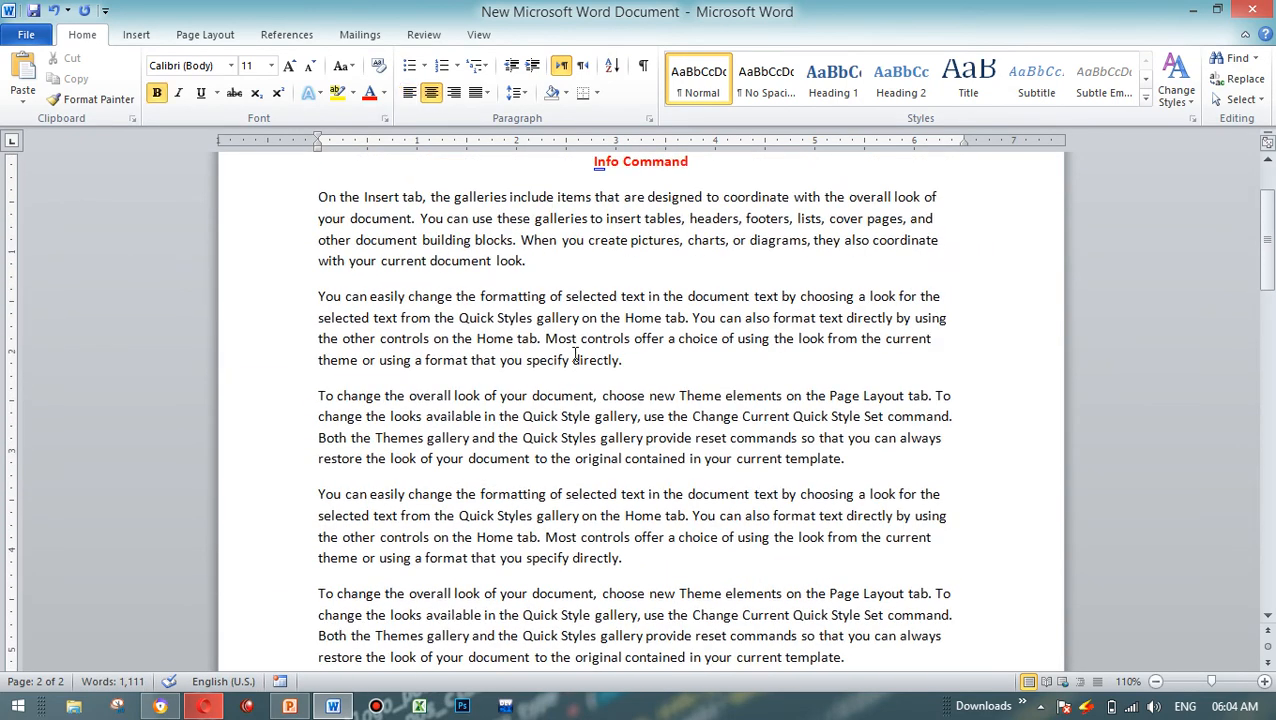
pyautogui.moveTo(1266, 240); pyautogui.dragTo(1266, 216)
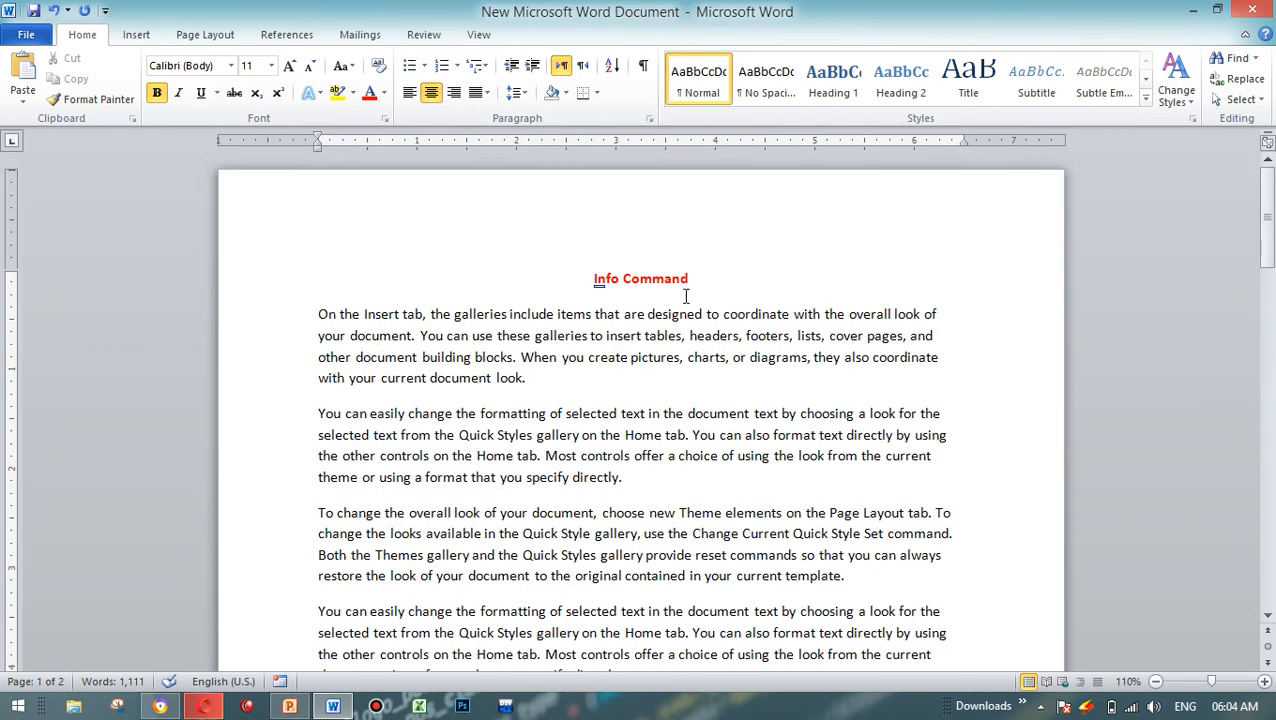
pyautogui.moveTo(791, 315); pyautogui.dragTo(557, 315)
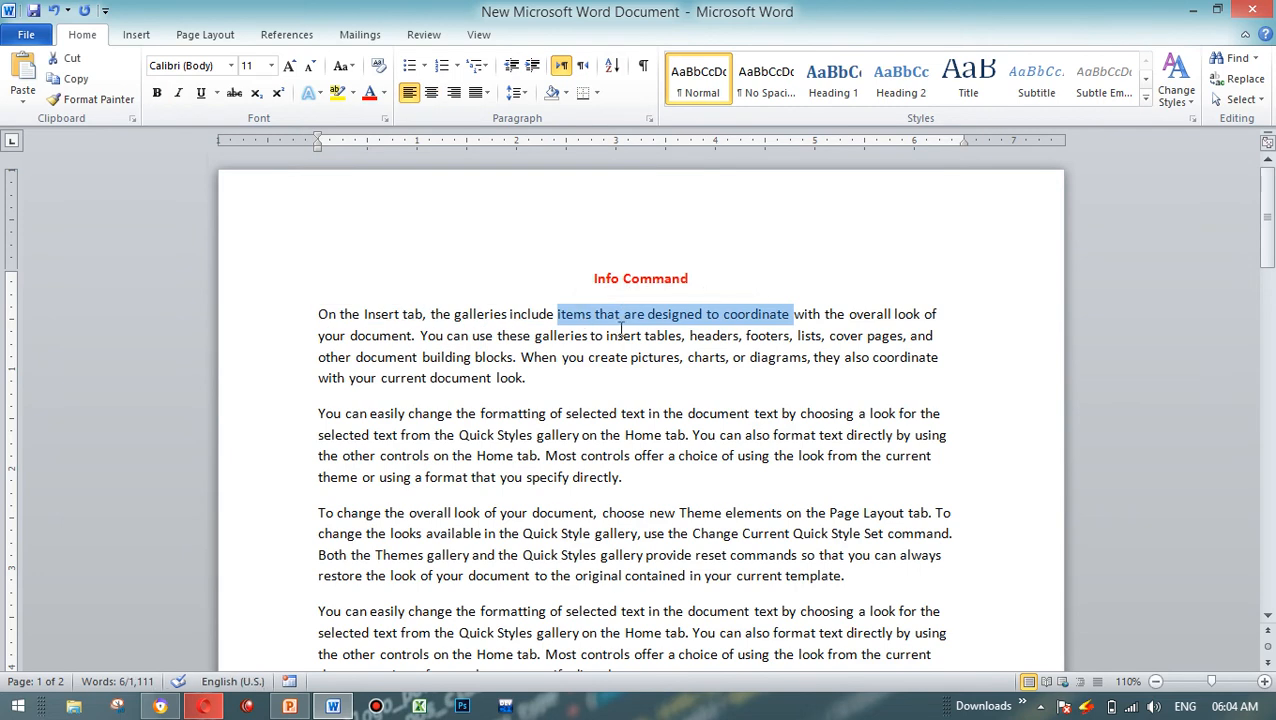
pyautogui.click(619, 336)
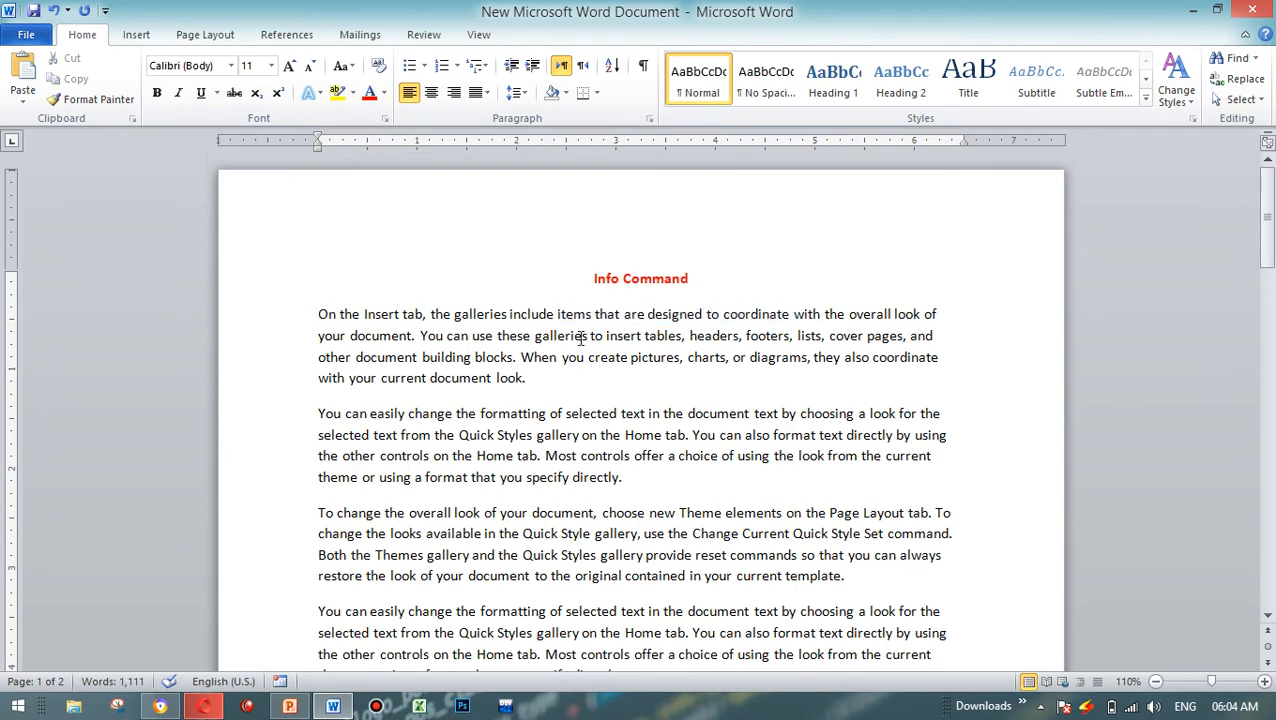
pyautogui.moveTo(318, 314); pyautogui.dragTo(738, 376)
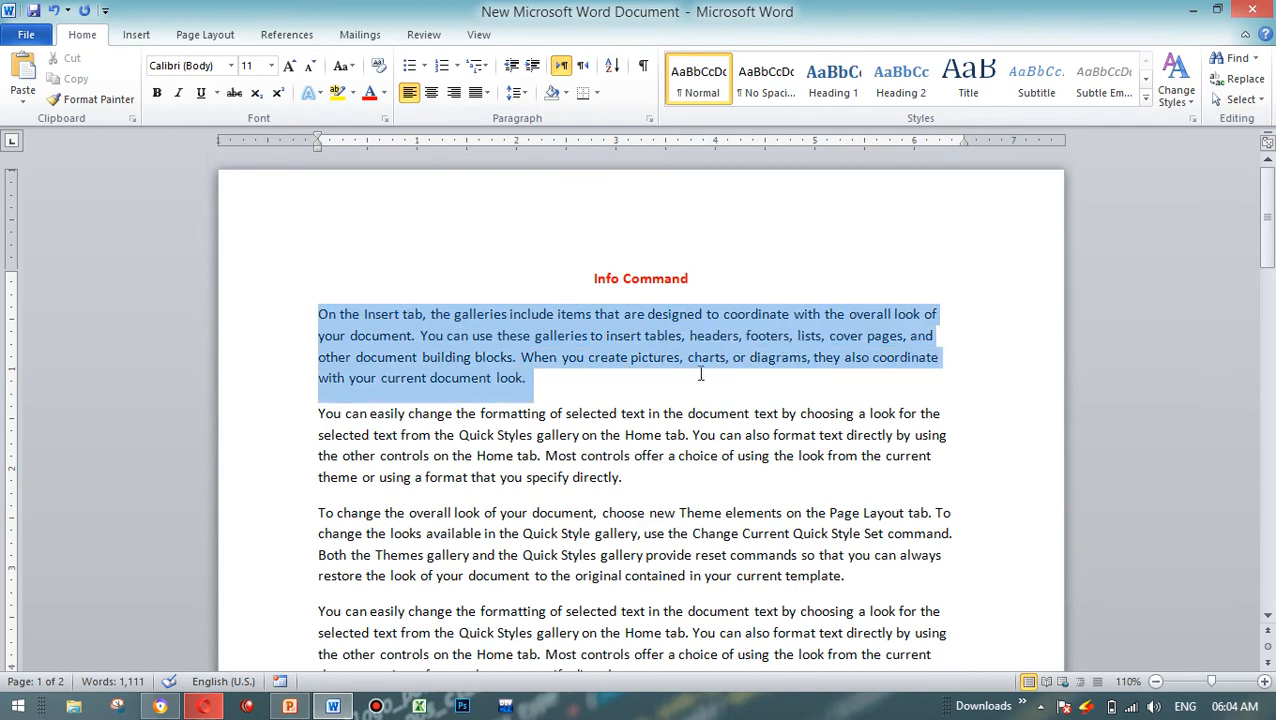
pyautogui.click(598, 357)
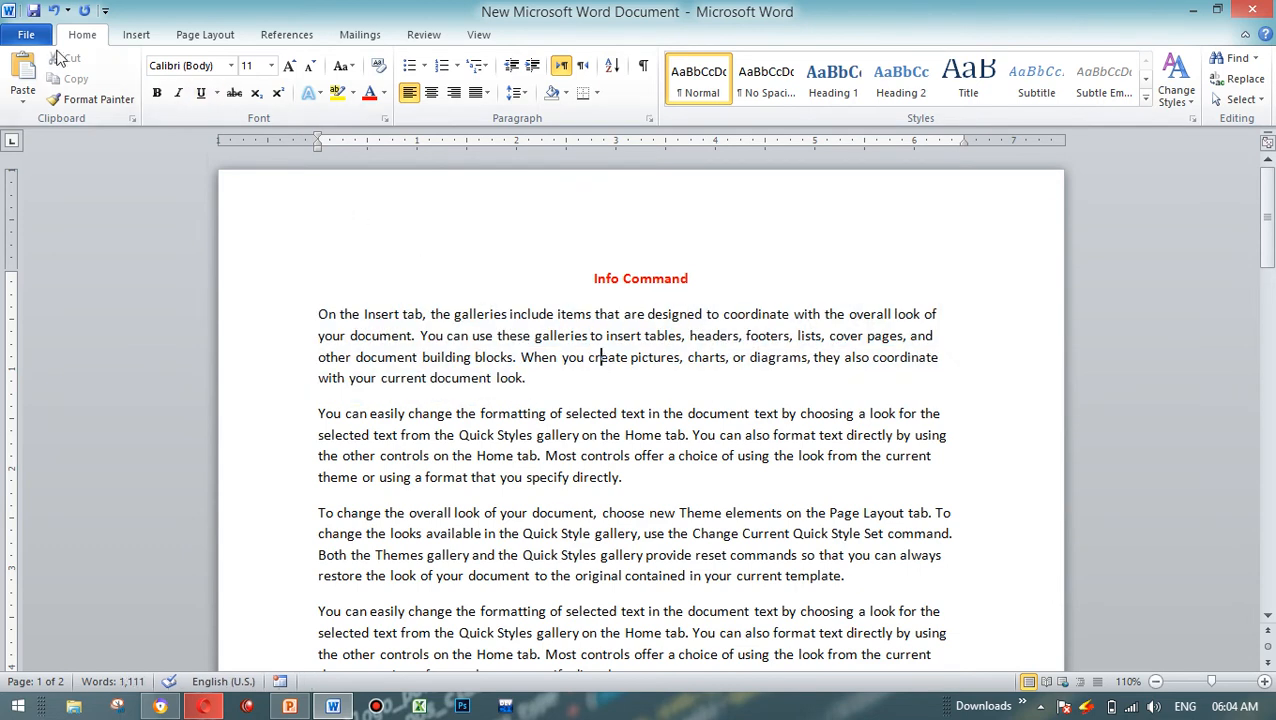
# Step: Mark the document as final, opt out of seeing the marking notice again, and close the document
pyautogui.click(26, 34)
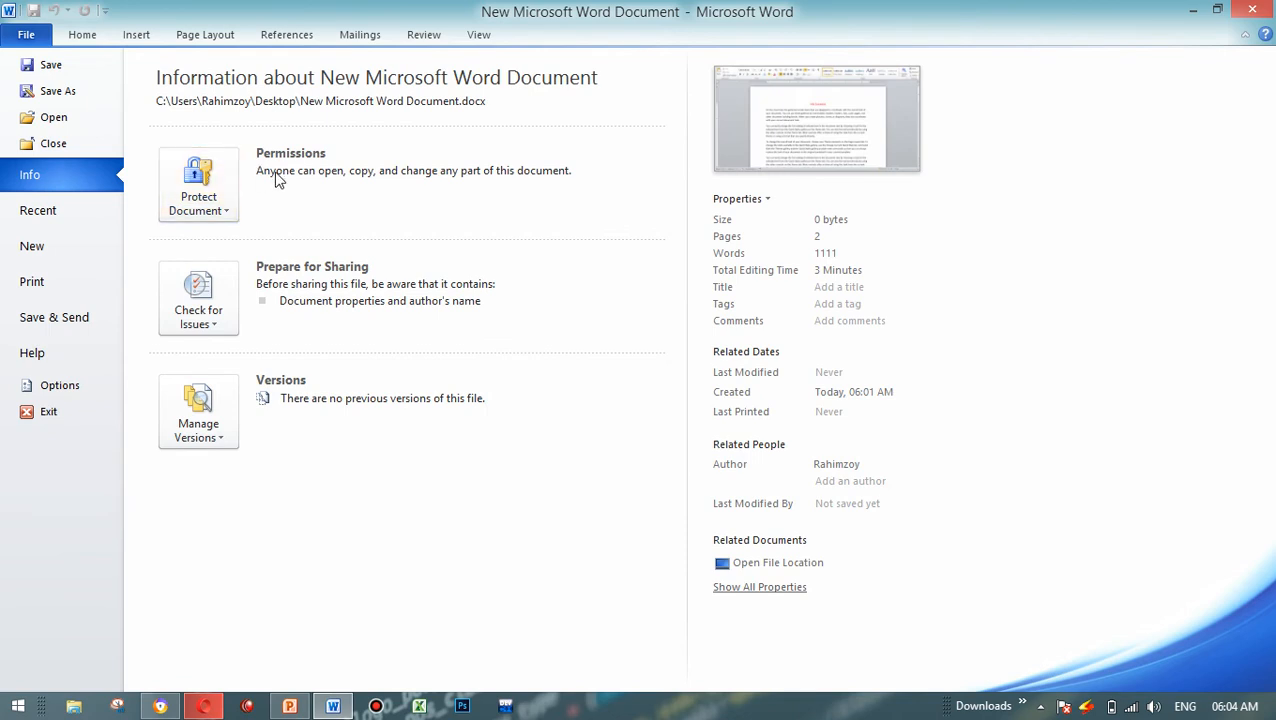
pyautogui.click(215, 182)
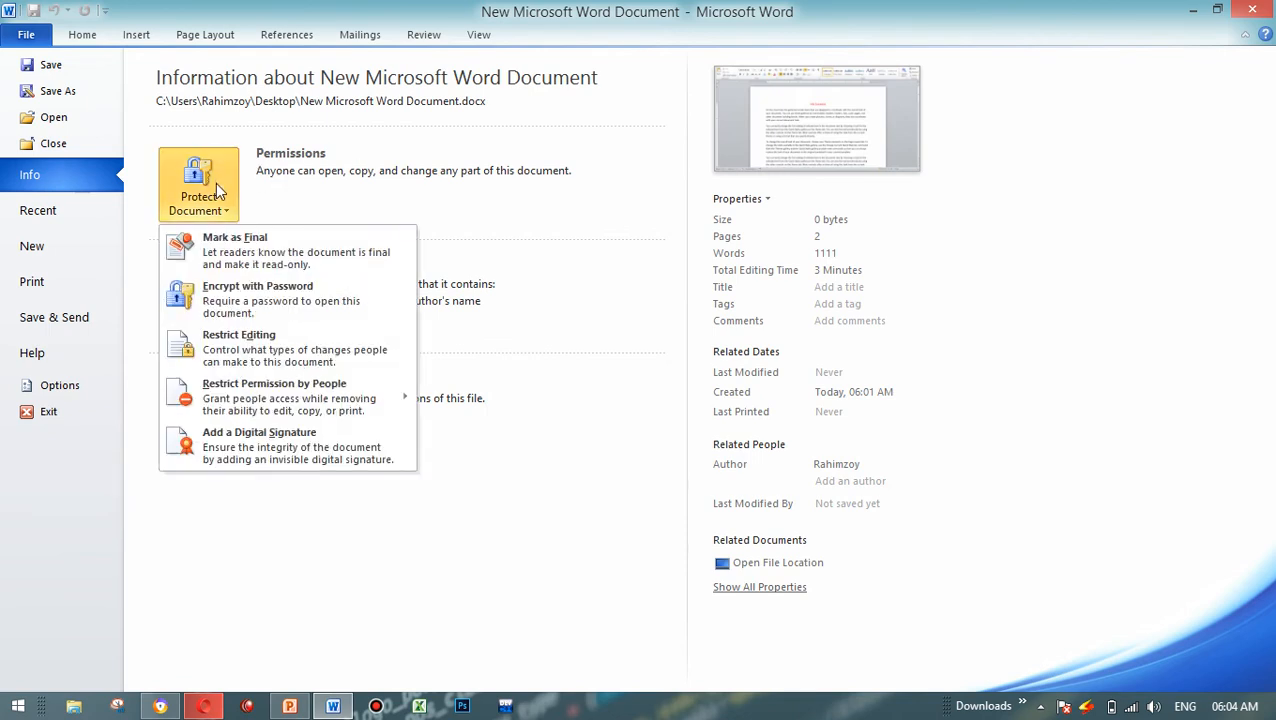
pyautogui.click(236, 251)
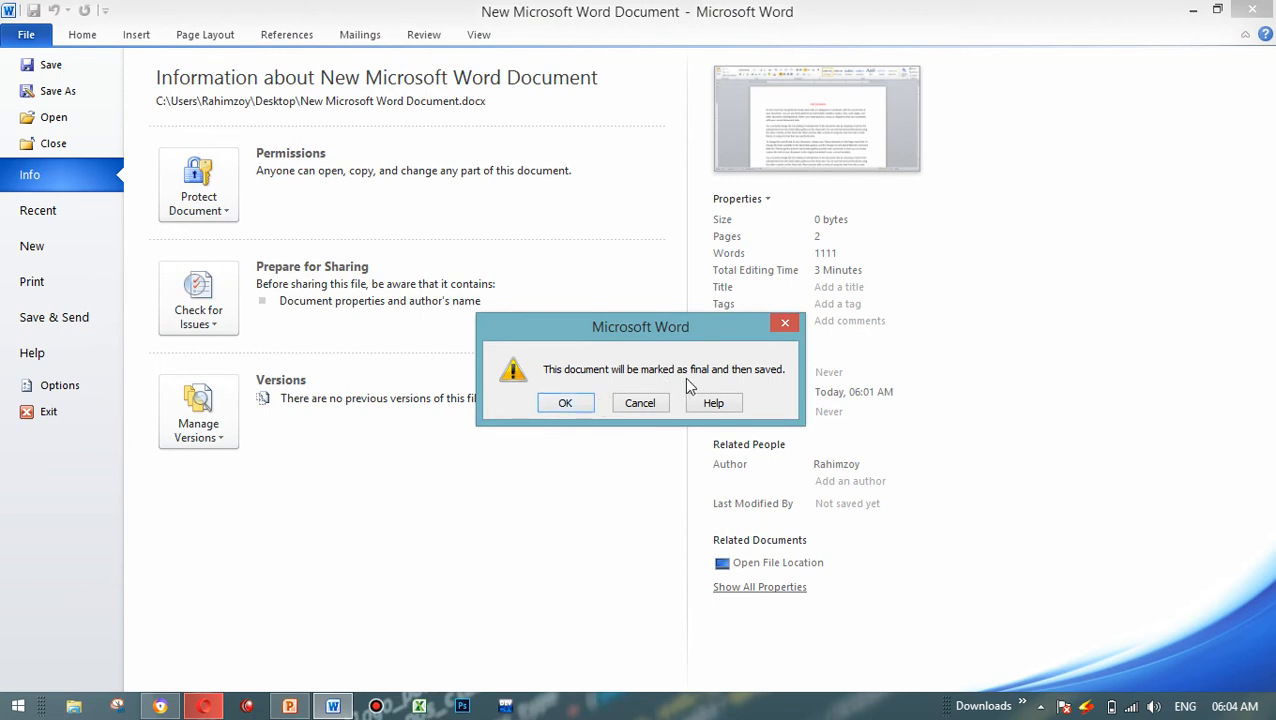
pyautogui.click(565, 403)
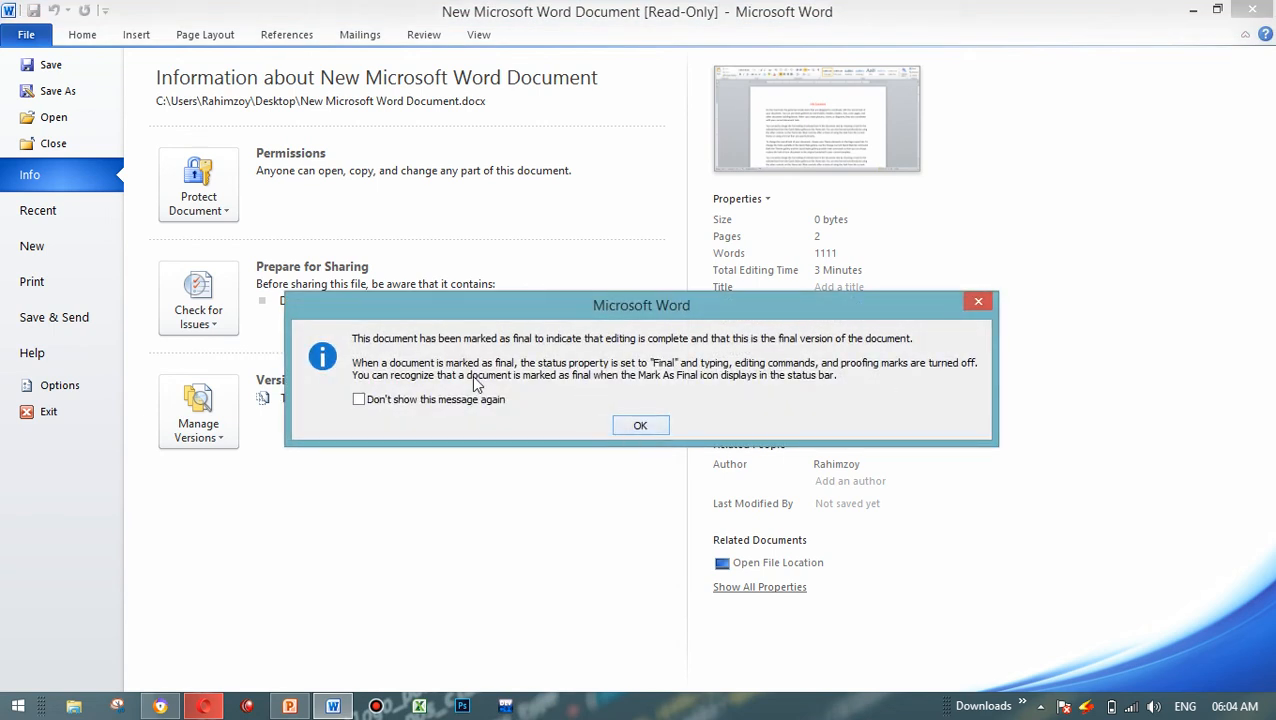
pyautogui.click(456, 401)
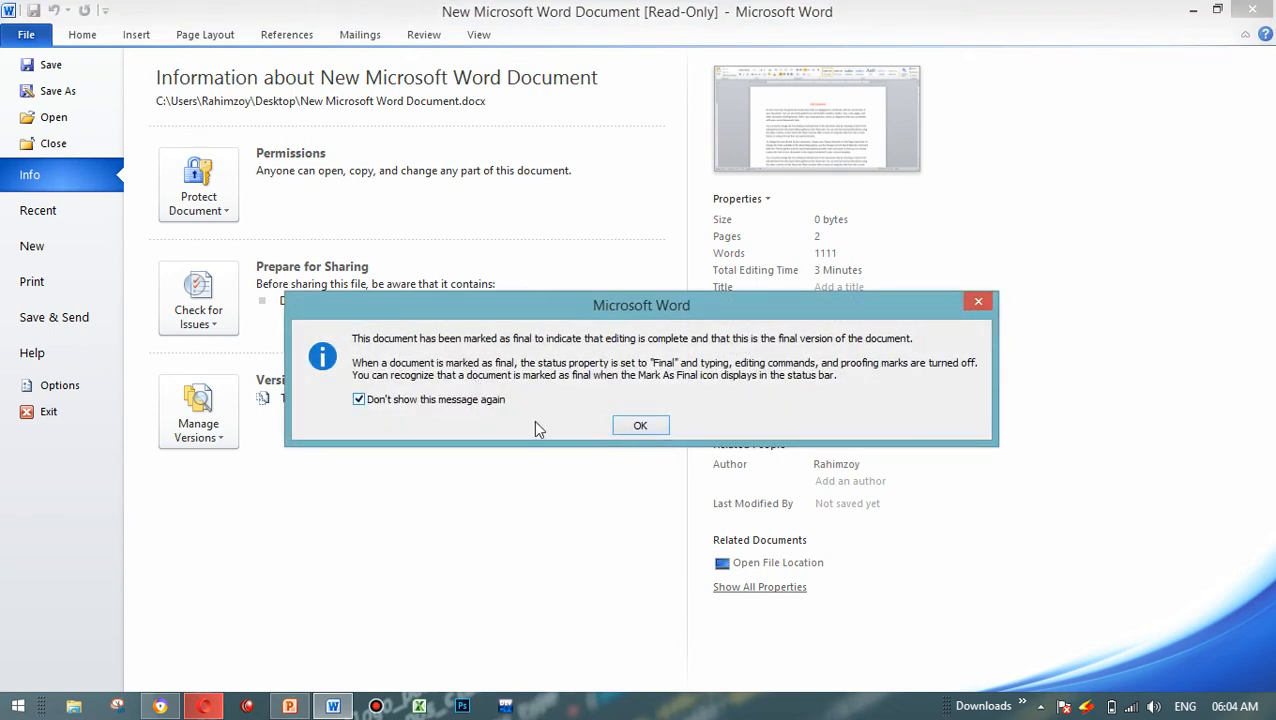
pyautogui.click(640, 427)
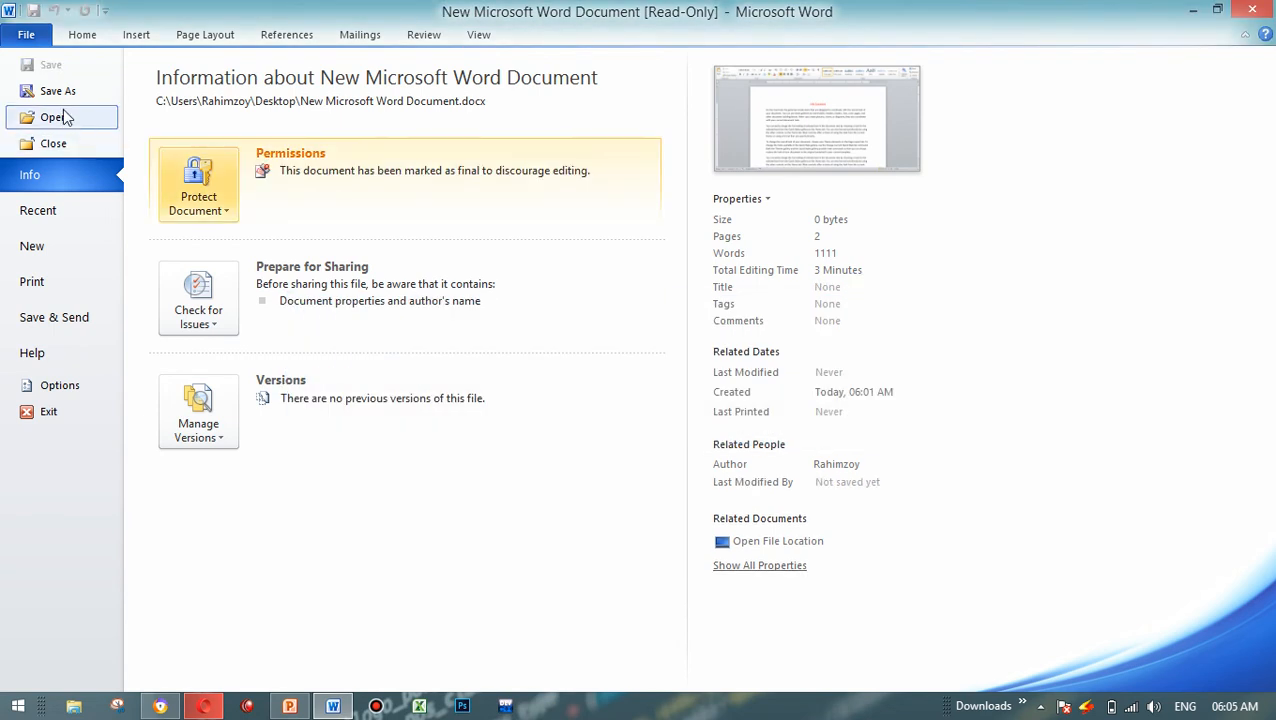
pyautogui.click(82, 36)
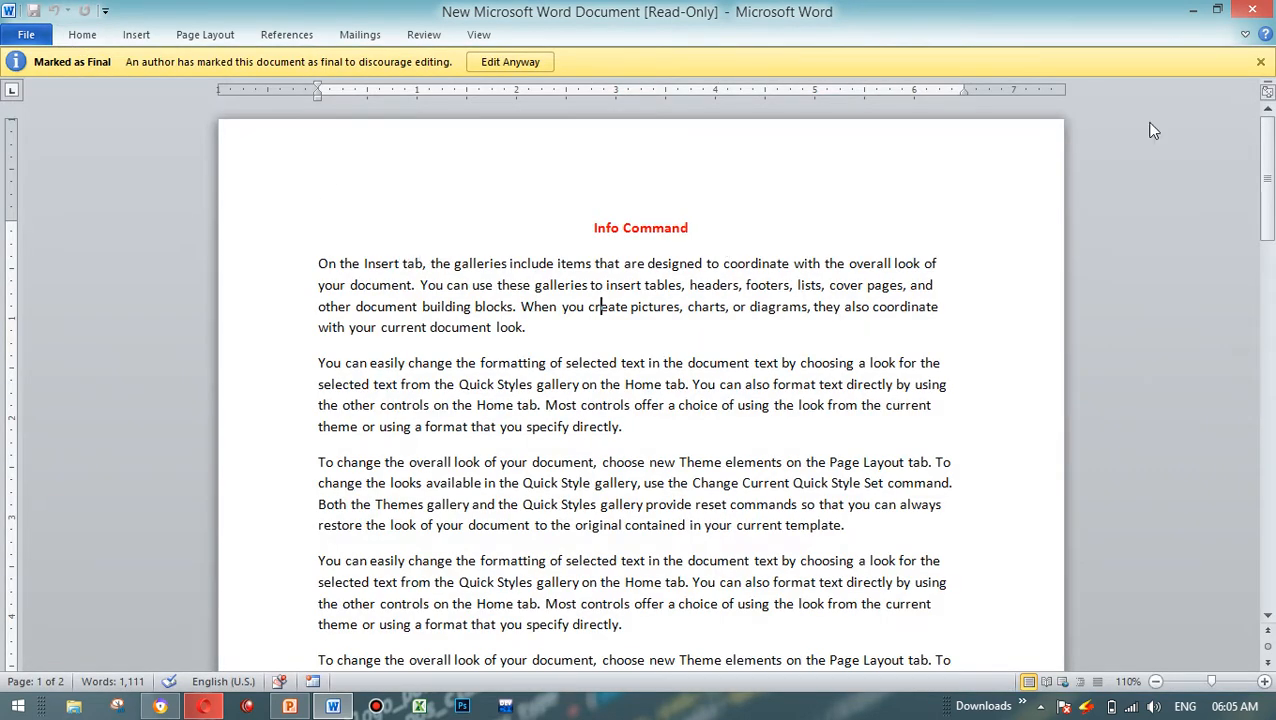
pyautogui.click(1267, 4)
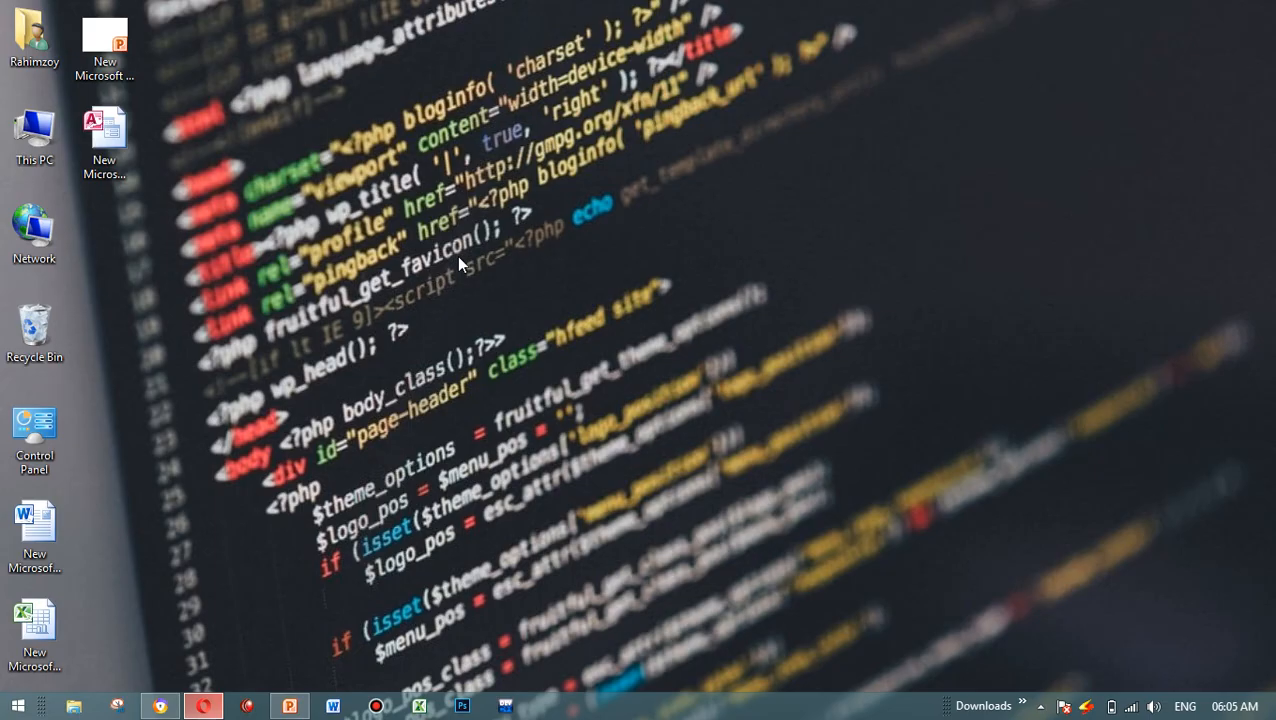
pyautogui.doubleClick(43, 158)
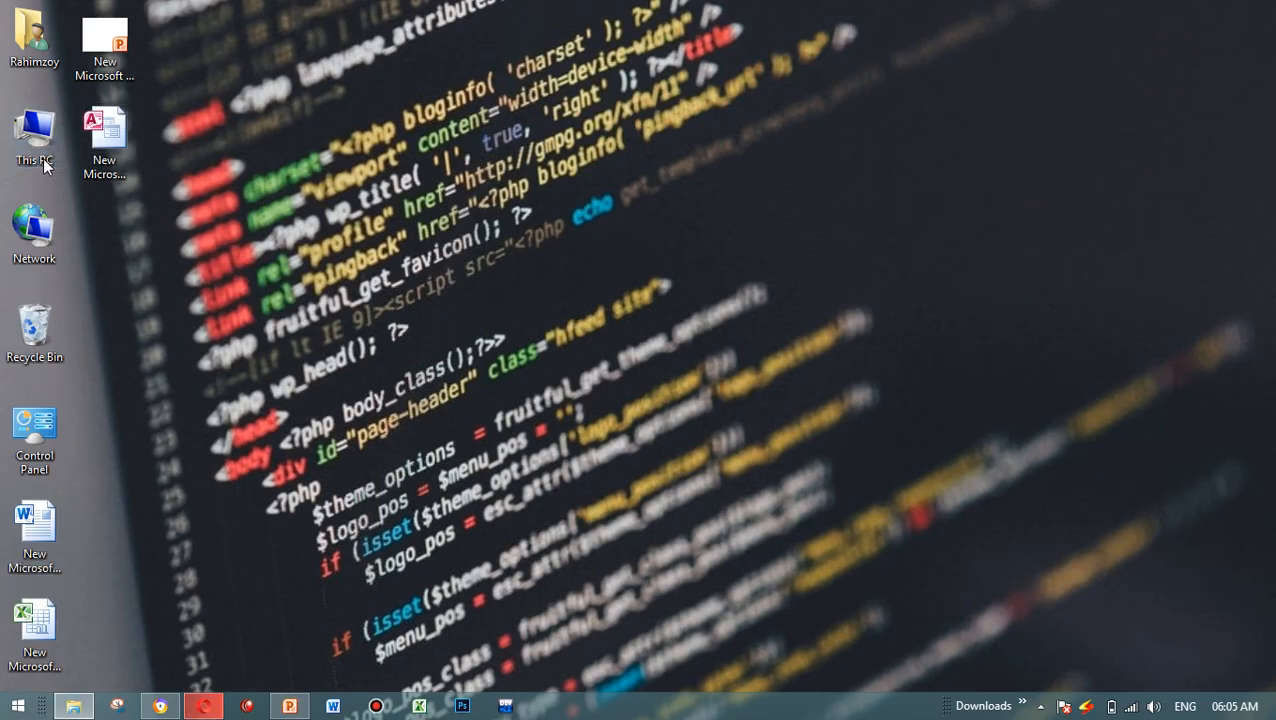
pyautogui.click(118, 364)
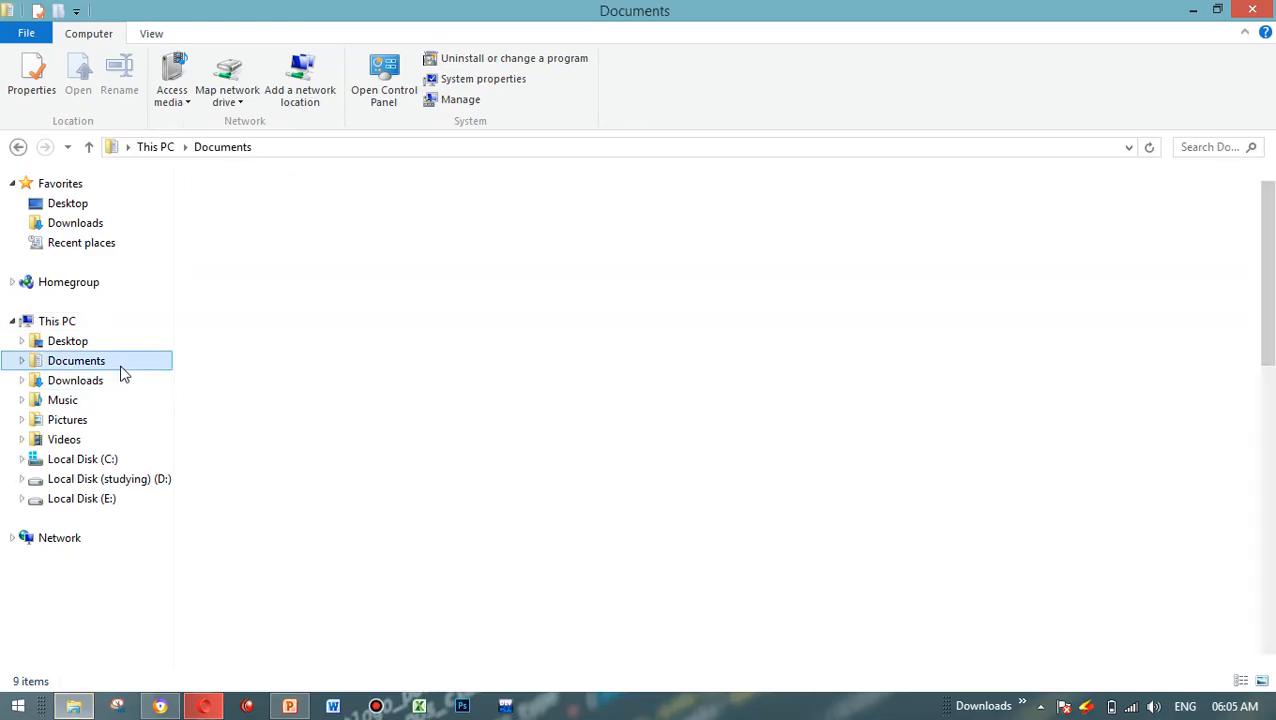
pyautogui.click(388, 381)
pyautogui.write('eng')
pyautogui.press('Down')
pyautogui.press('Down')
pyautogui.press('Down')
pyautogui.press('Down')
pyautogui.press('Down')
pyautogui.press('Down')
pyautogui.press('Down')
pyautogui.press('Down')
pyautogui.press('Down')
pyautogui.press('Down')
pyautogui.press('Down')
pyautogui.press('Down')
pyautogui.press('Down')
pyautogui.press('Down')
pyautogui.press('Down')
pyautogui.press('Down')
pyautogui.press('Down')
pyautogui.press('Down')
pyautogui.press('Down')
pyautogui.press('Down')
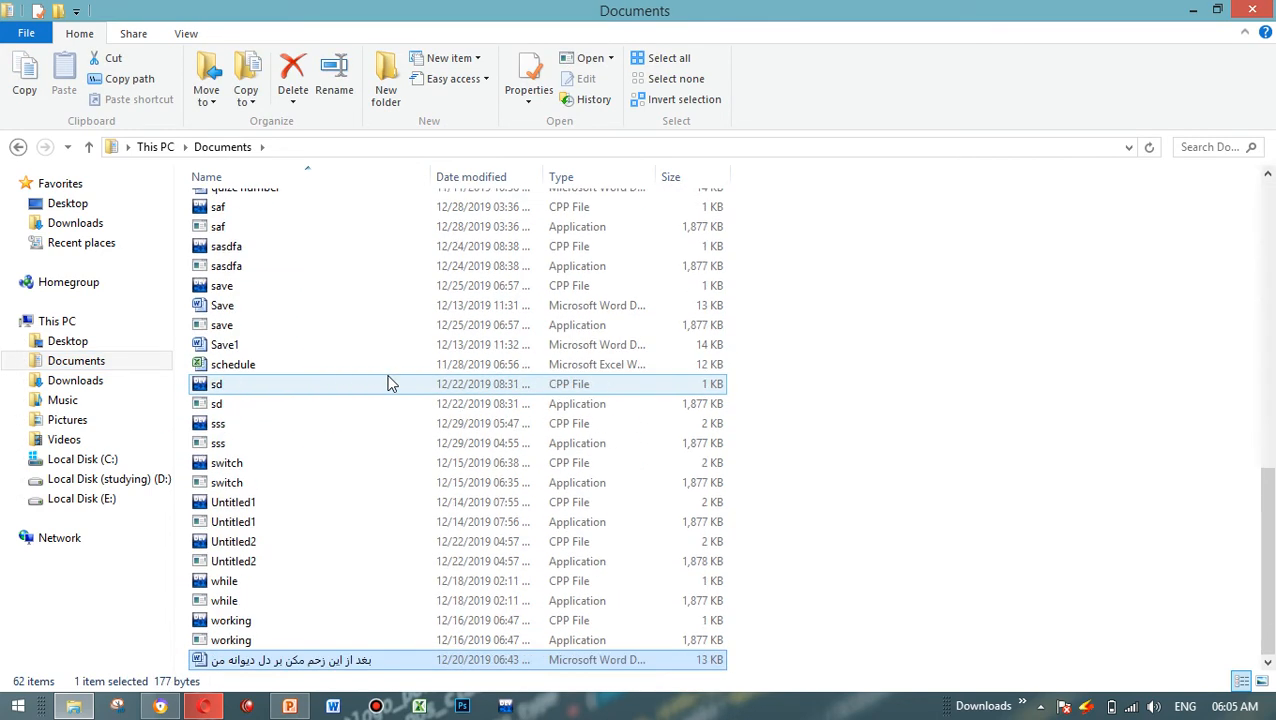
pyautogui.click(1252, 9)
pyautogui.doubleClick(105, 32)
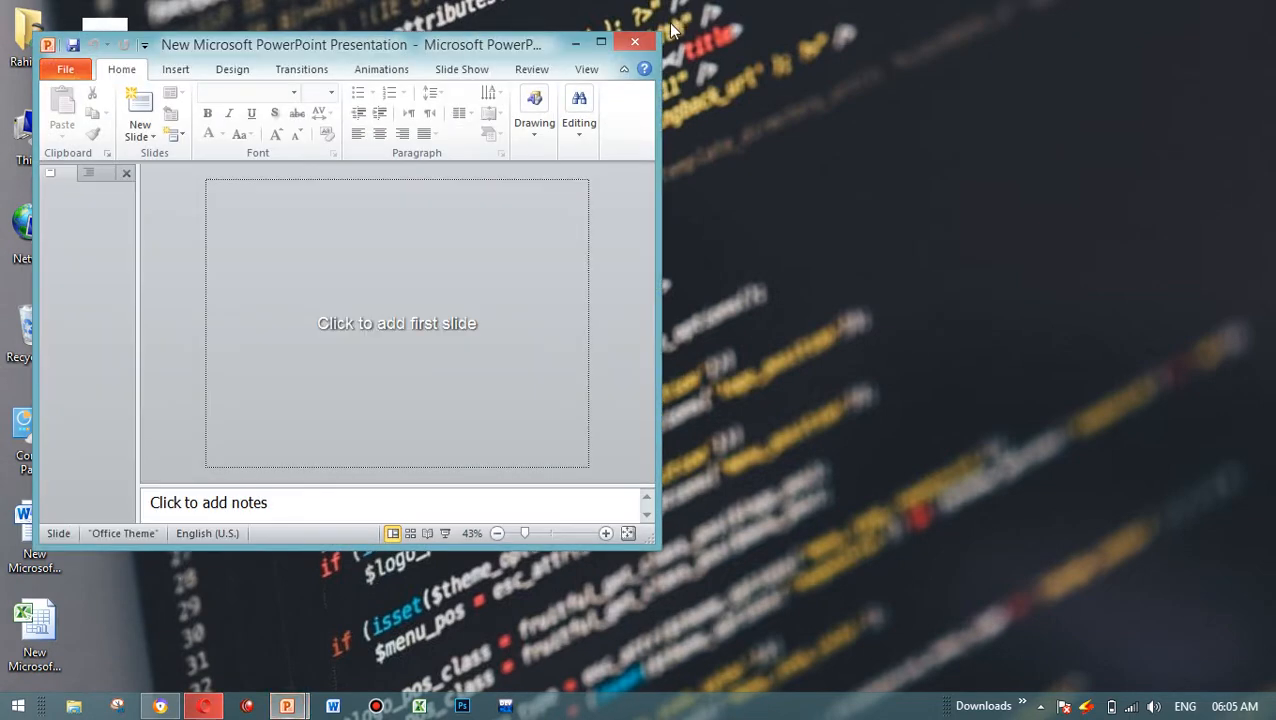
pyautogui.click(637, 43)
# Step: Reopen New Microsoft Word Document from the desktop and try to delete text in its first paragraph
pyautogui.doubleClick(34, 522)
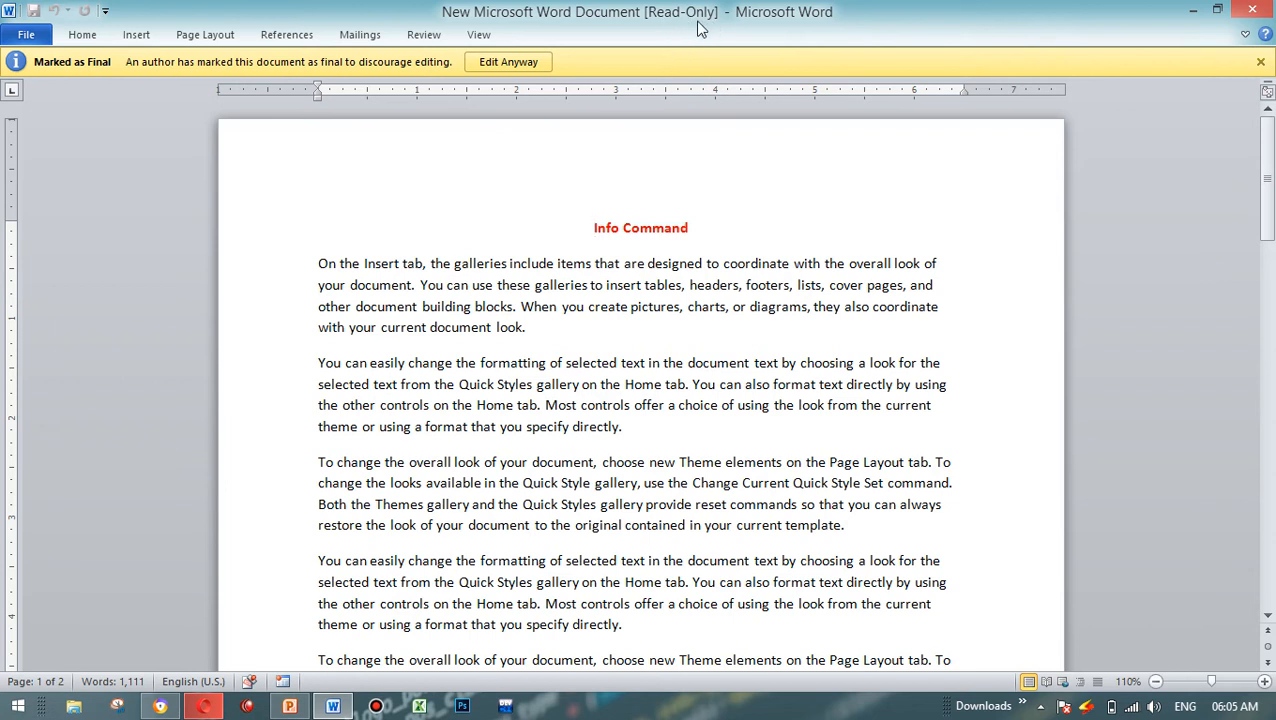
pyautogui.click(454, 251)
pyautogui.moveTo(454, 252); pyautogui.dragTo(593, 300)
pyautogui.click(568, 308)
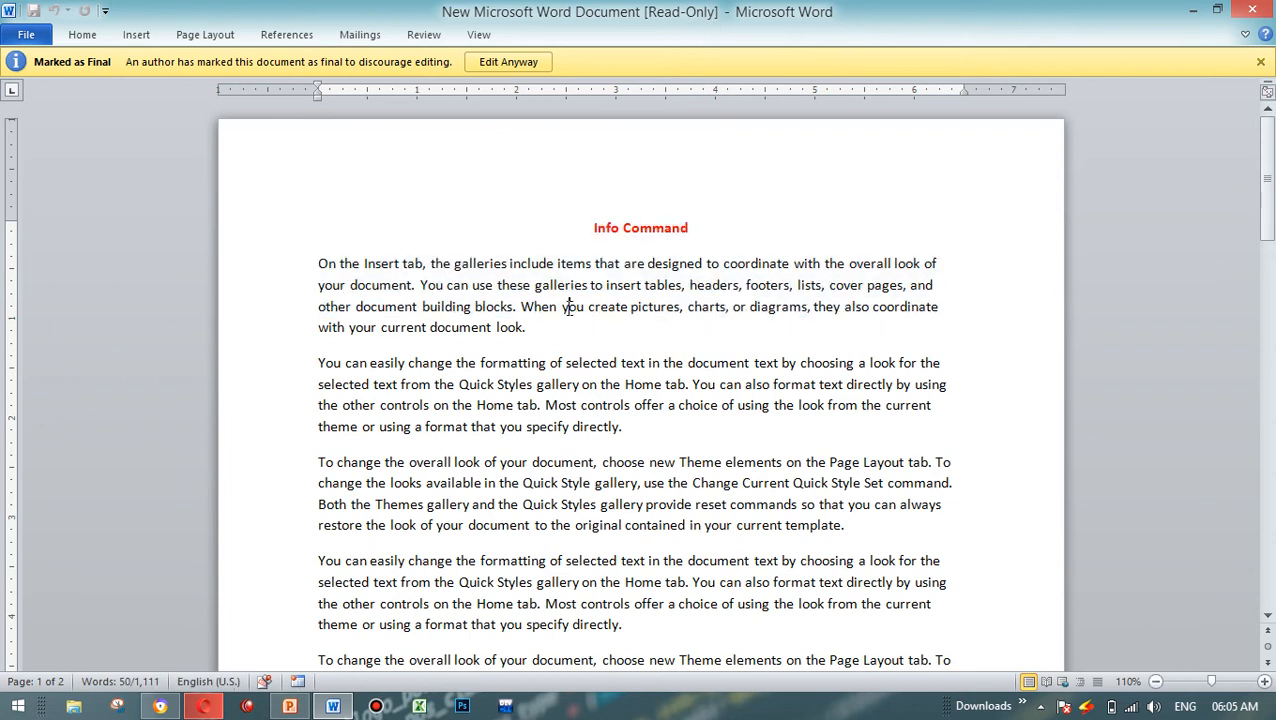
pyautogui.press('BackSpace')
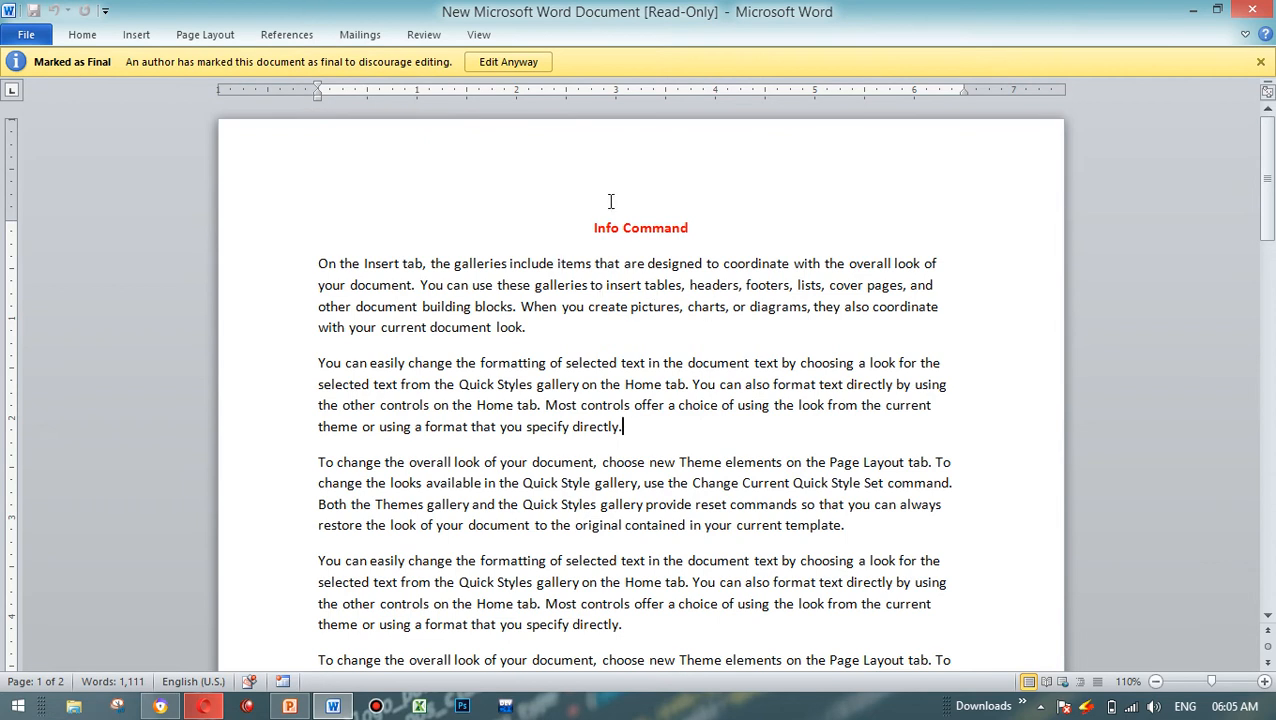
# Step: Allow editing of the finalized document anyway and test it by entering and erasing sample letters at the first paragraph's end
pyautogui.click(533, 78)
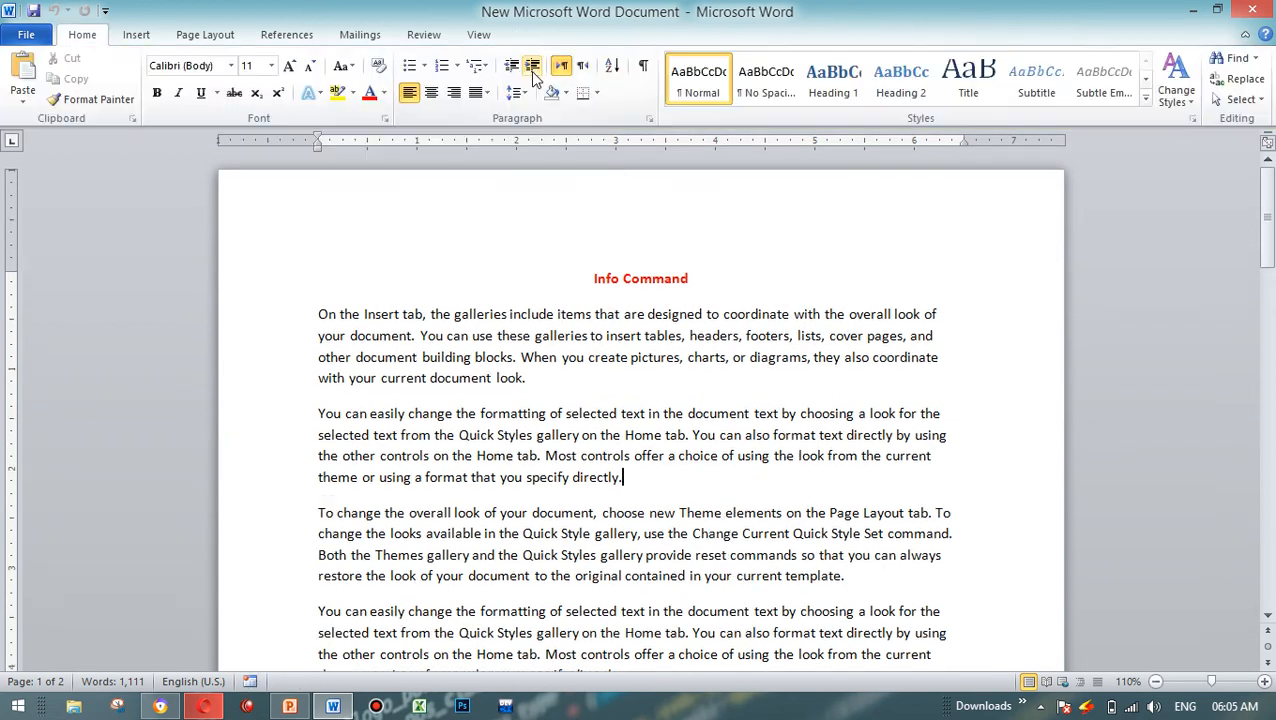
pyautogui.moveTo(516, 330); pyautogui.dragTo(712, 407)
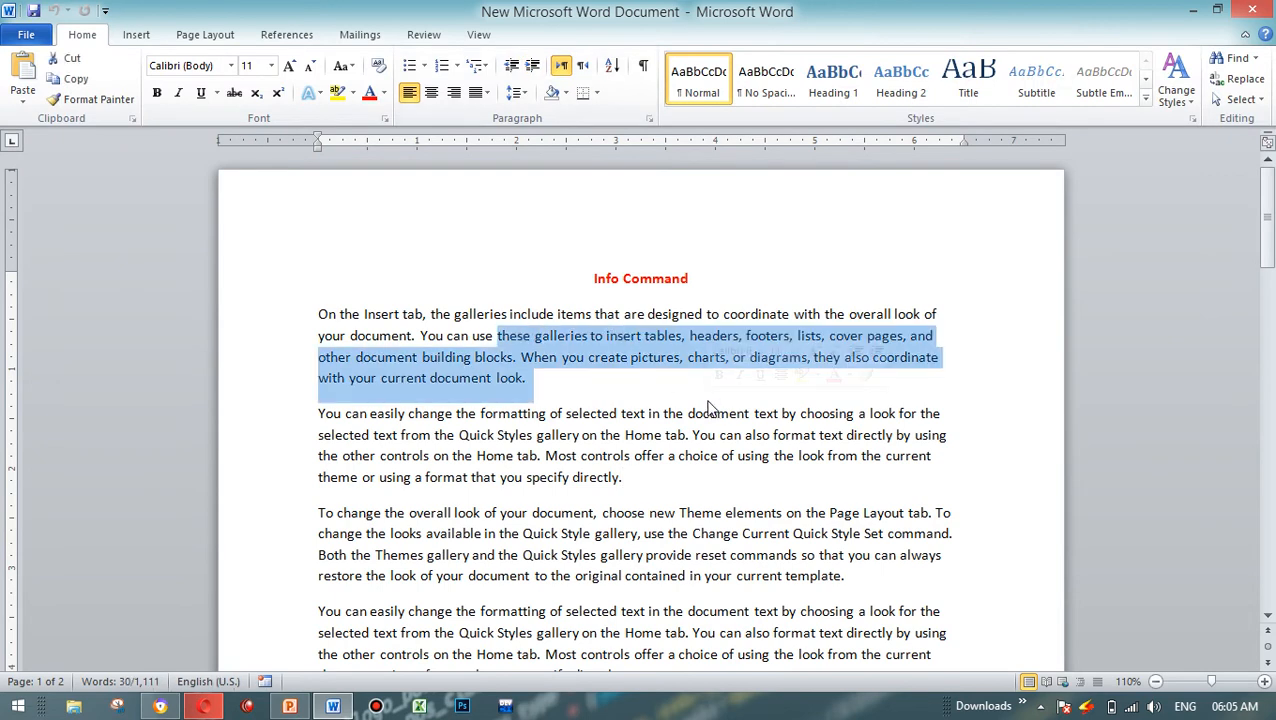
pyautogui.click(647, 379)
pyautogui.write('dsdsdfasdfad')
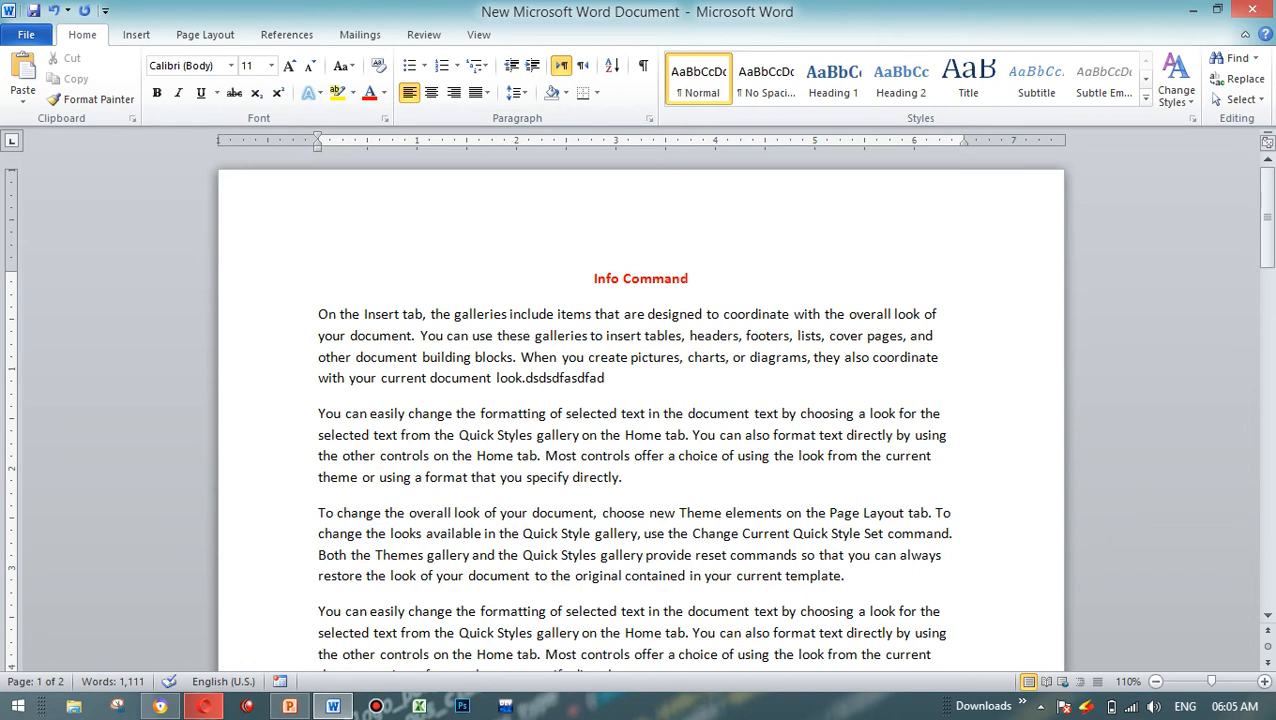
pyautogui.press('BackSpace')
pyautogui.press('BackSpace')
pyautogui.press('BackSpace')
pyautogui.press('BackSpace')
pyautogui.press('BackSpace')
pyautogui.press('BackSpace')
pyautogui.press('BackSpace')
pyautogui.press('BackSpace')
pyautogui.press('BackSpace')
pyautogui.press('BackSpace')
pyautogui.press('BackSpace')
pyautogui.press('BackSpace')
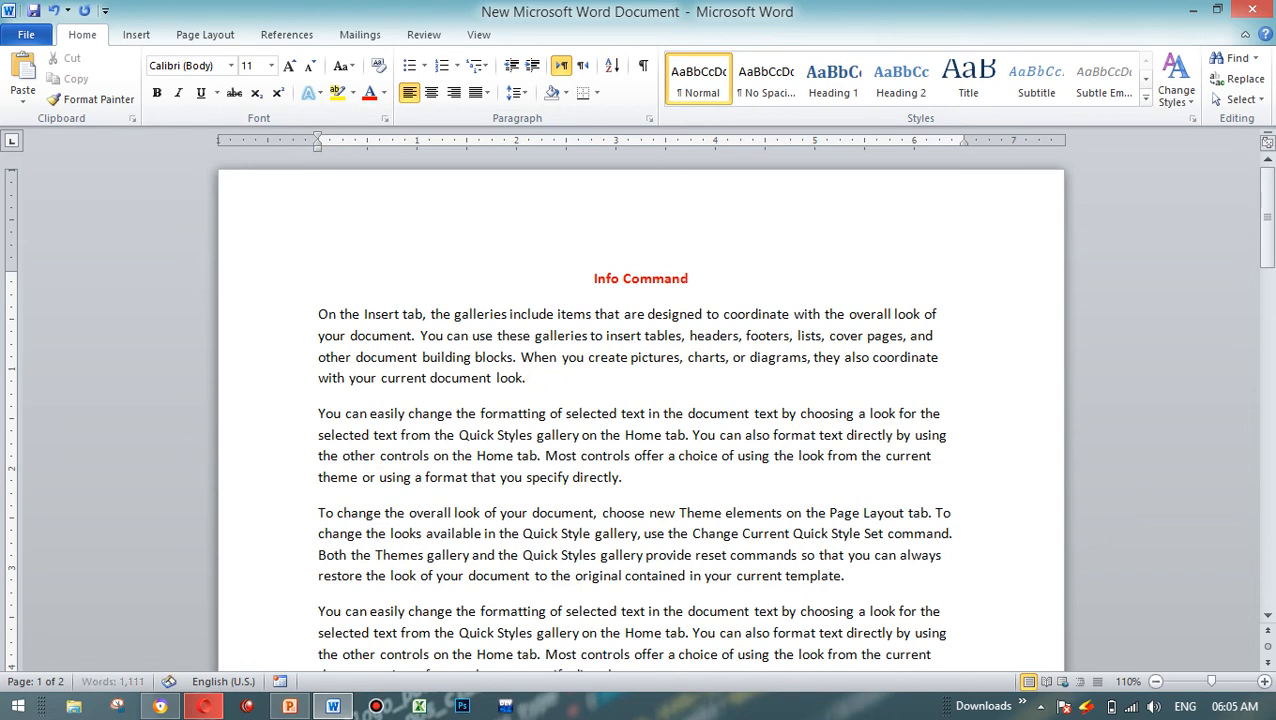
# Step: Paste the copied sample paragraphs on a new line below the first paragraph
pyautogui.press('Return')
pyautogui.write('You can easily change the formatting of selected text in the document text by choosing a look for the selected text from the Quick Styles gallery on the Home tab. You can also format text directly by using the other controls on the Home tab. Most controls offer a choice of using the look from the current theme or using a format that you specify directly. To change the overall look of your document, choose new Theme elements on the Page Layout tab. To change the looks available in the Quick Style gallery, use the Change Current Quick Style Set command. Both the Themes gallery and the Quick Styles gallery provide reset commands so that you can always restore the look of your document to the original contained in your current template.')
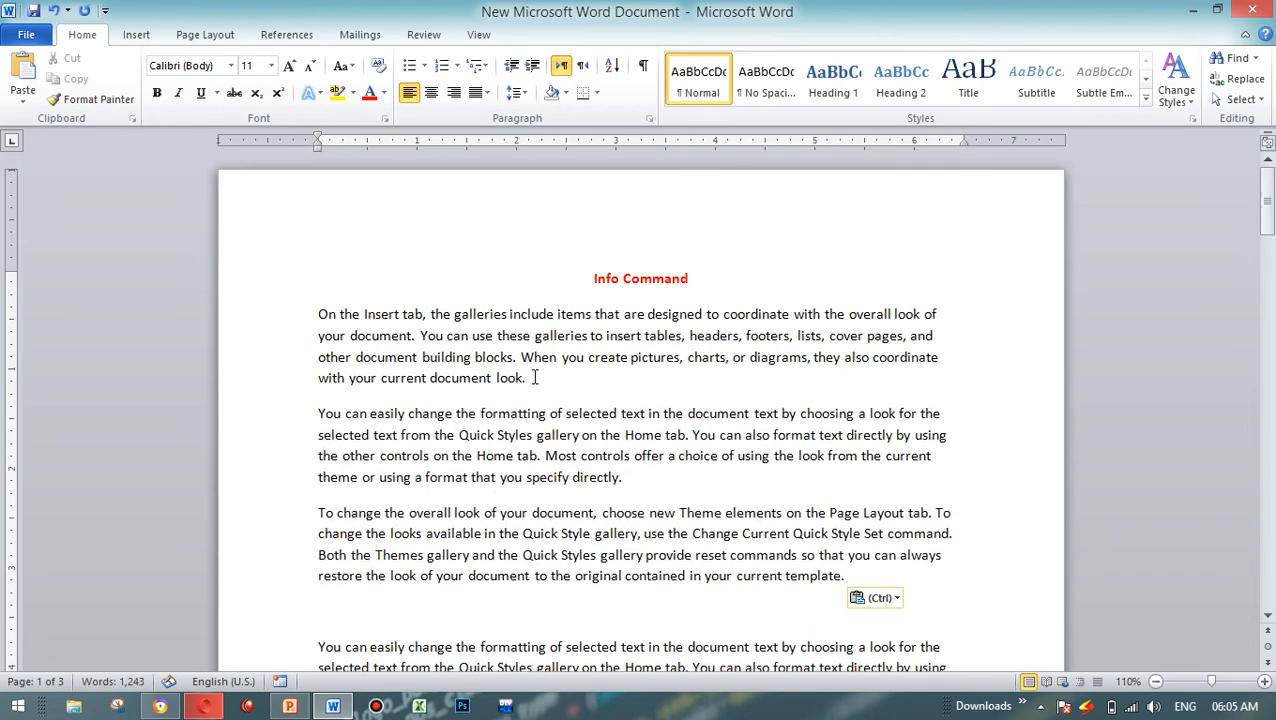
# Step: Examine the Protect Document options in the document's permissions information and return to the document
pyautogui.click(24, 38)
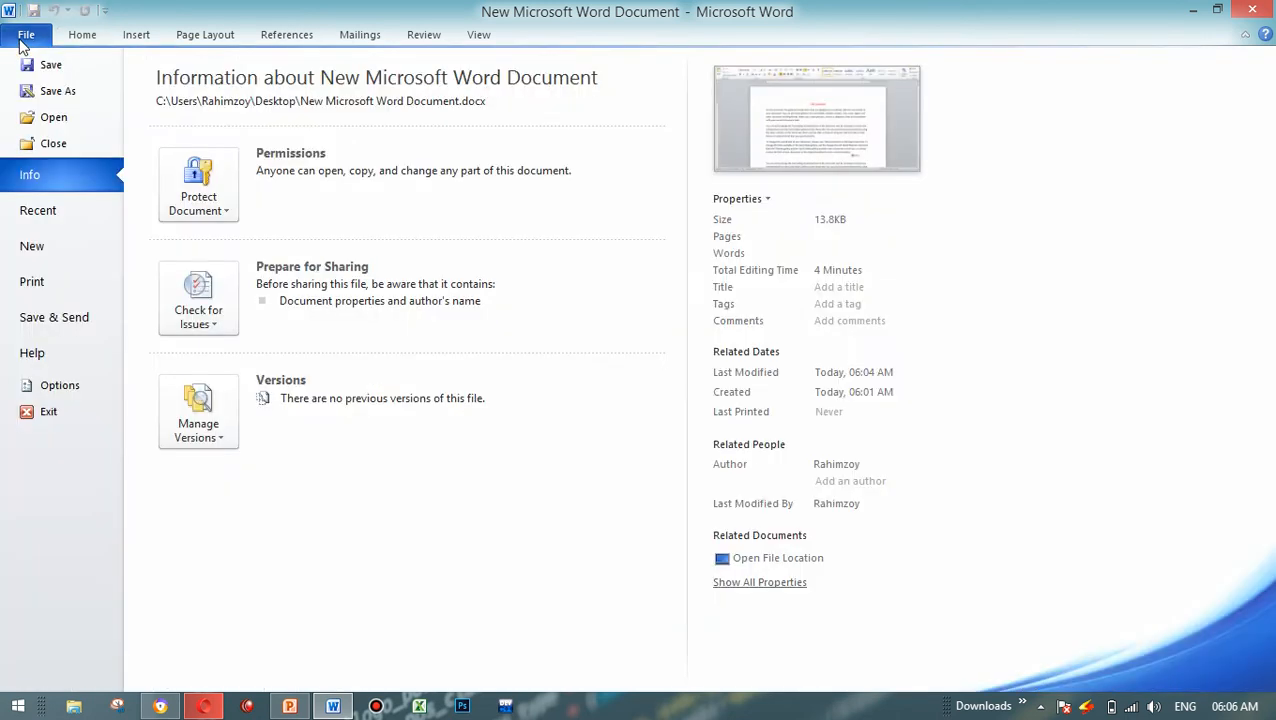
pyautogui.click(175, 200)
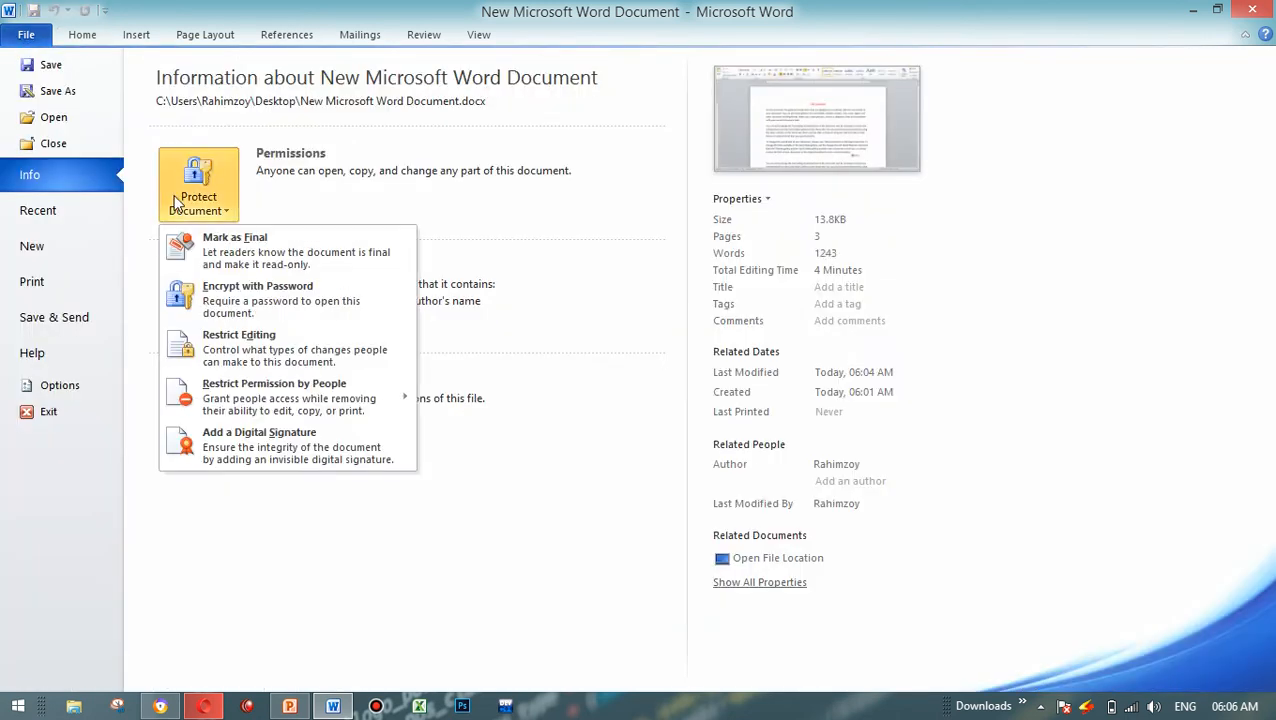
pyautogui.click(285, 204)
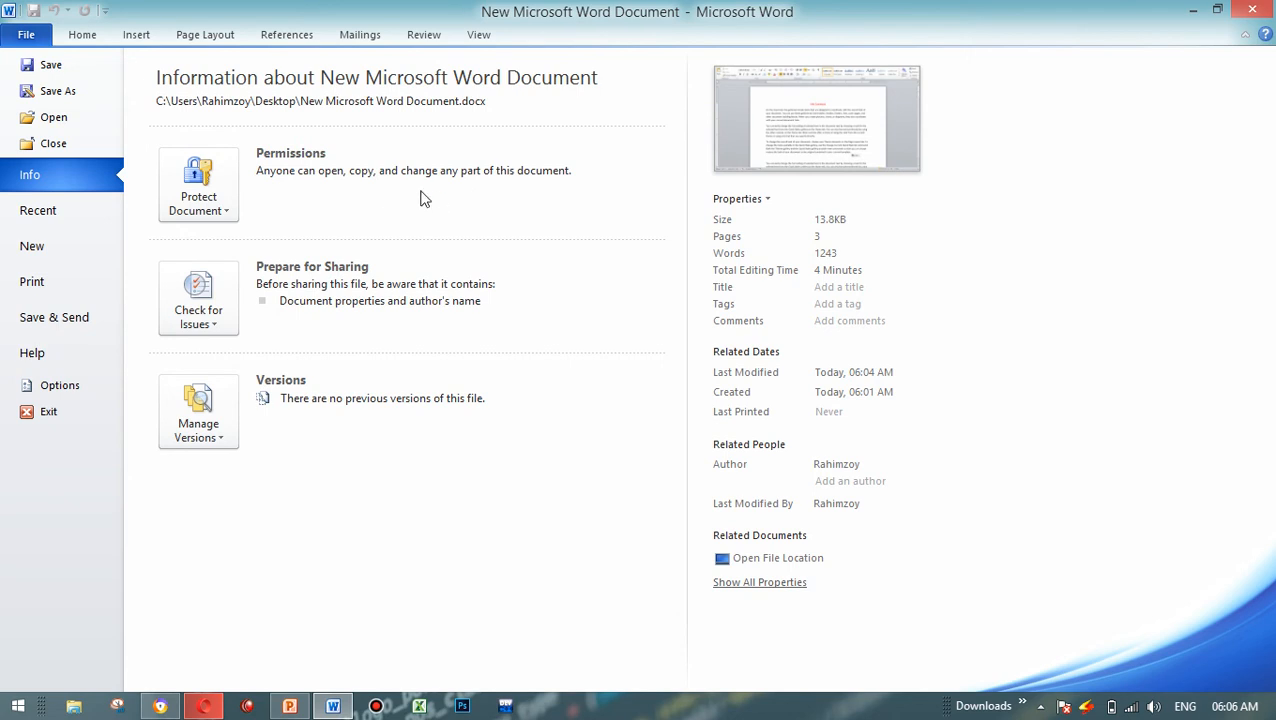
pyautogui.click(213, 203)
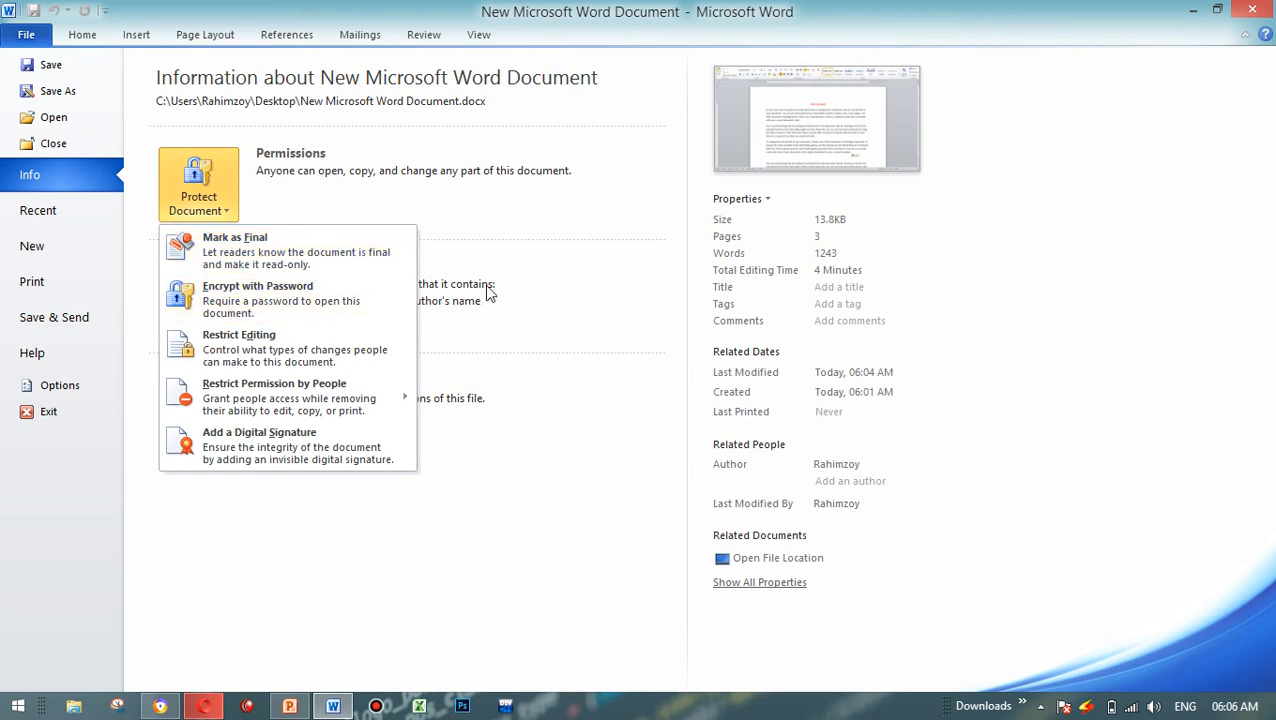
pyautogui.click(488, 290)
pyautogui.click(84, 30)
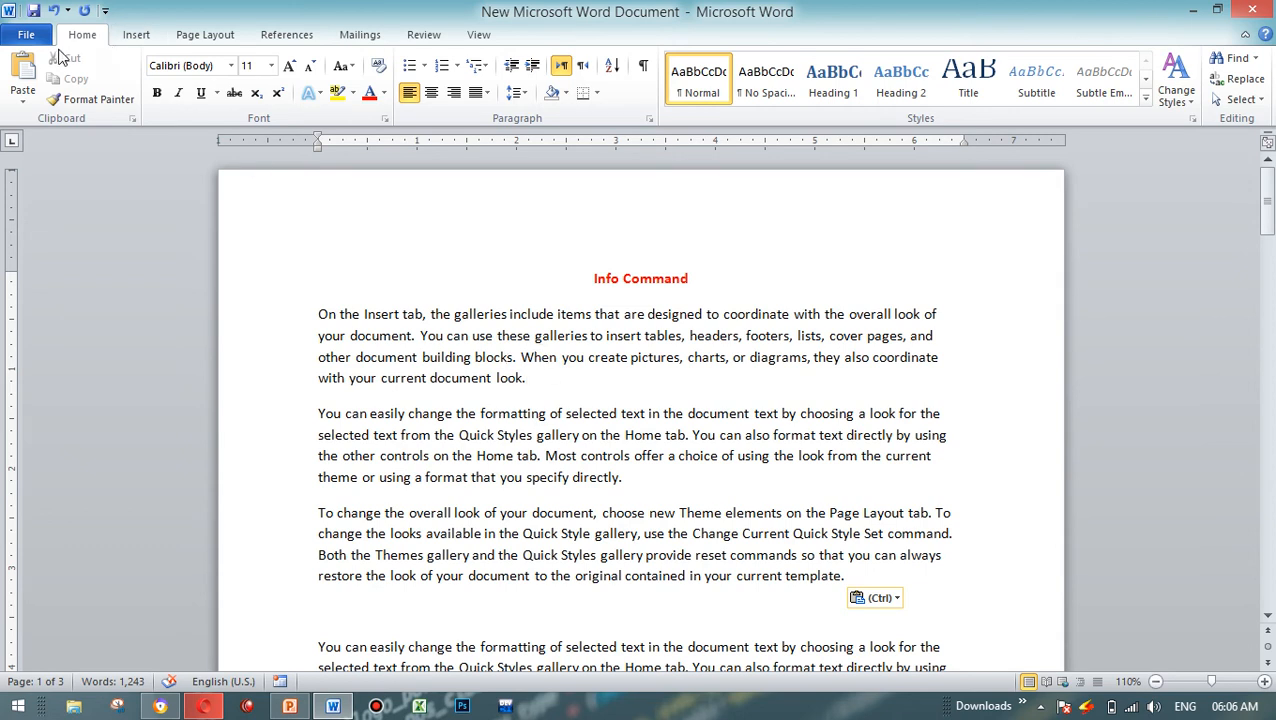
# Step: Encrypt the document with a password, re-enter the password to confirm it, and save the document
pyautogui.click(26, 34)
pyautogui.click(188, 198)
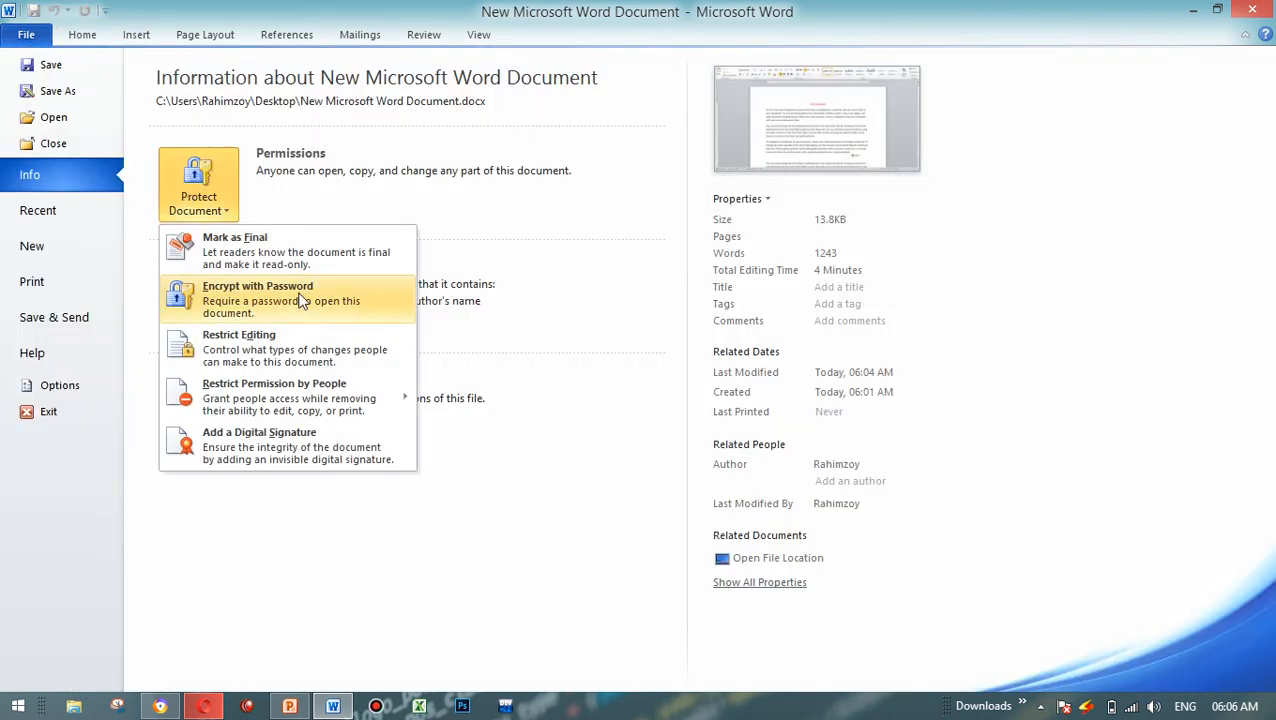
pyautogui.click(303, 301)
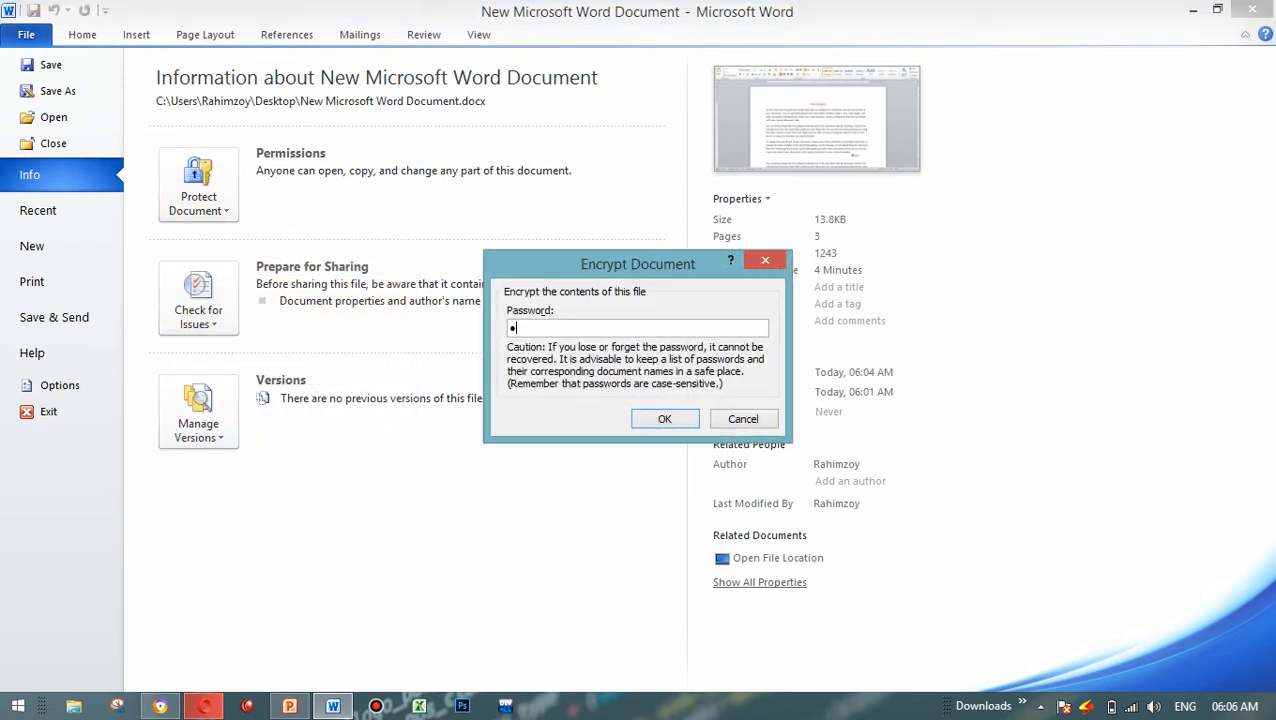
pyautogui.press('Return')
pyautogui.write('1')
pyautogui.press('Return')
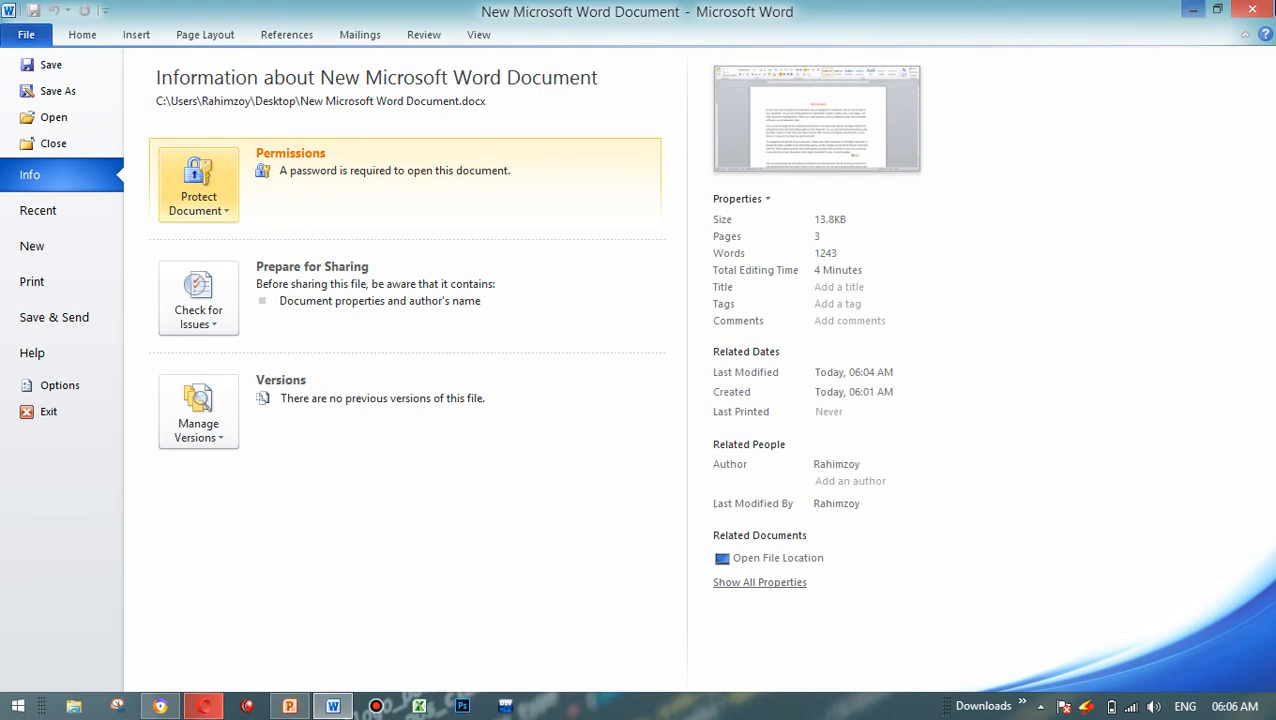
pyautogui.click(45, 64)
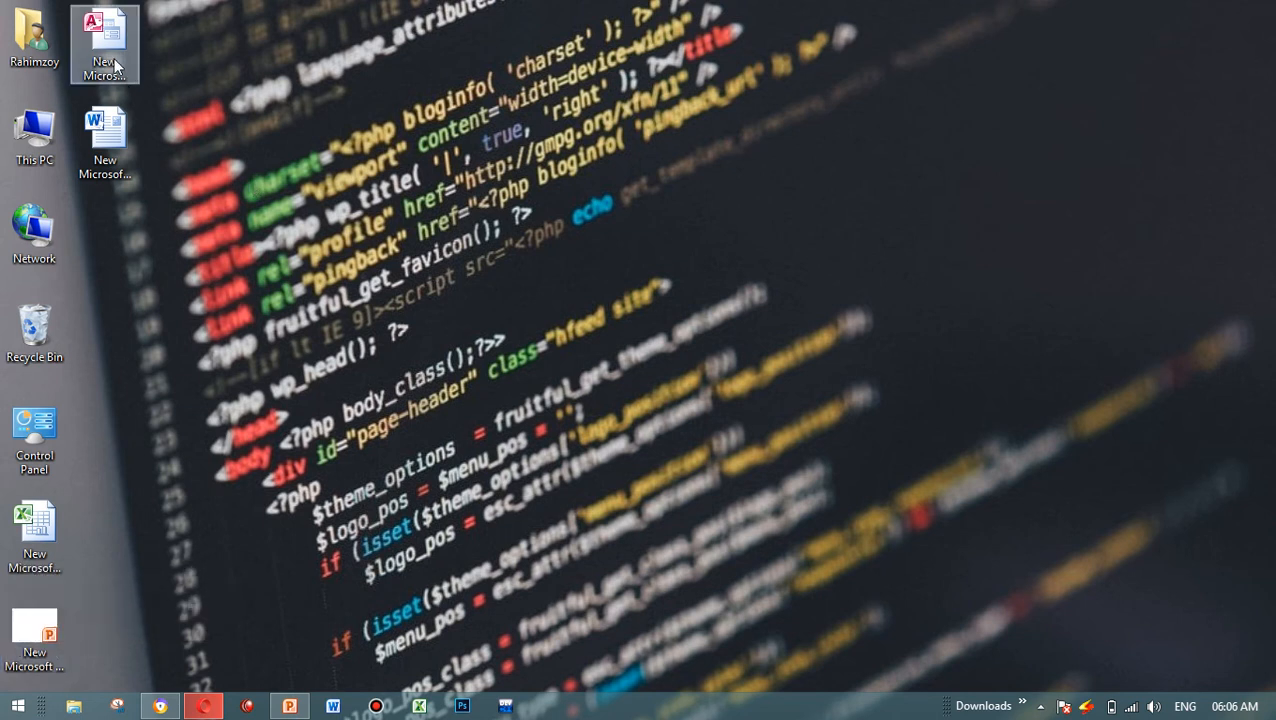
# Step: Open the encrypted Word document from the desktop by entering its password
pyautogui.doubleClick(113, 150)
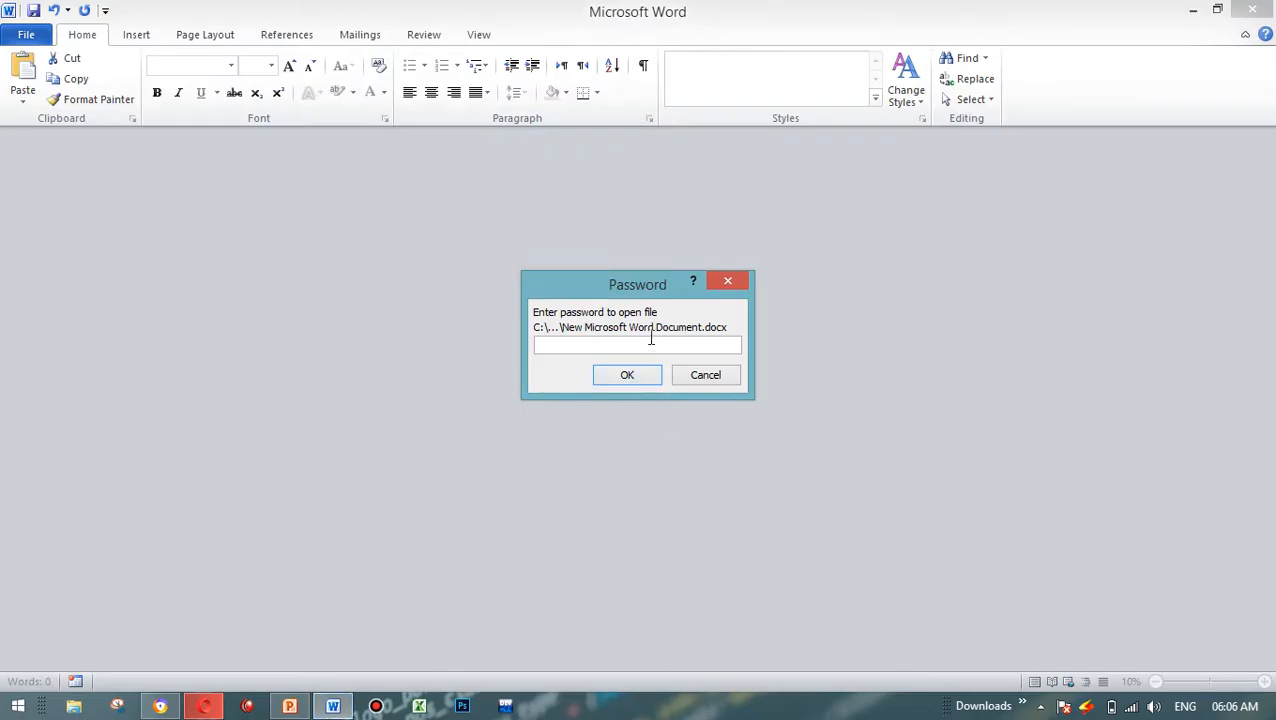
pyautogui.write('1')
pyautogui.click(621, 375)
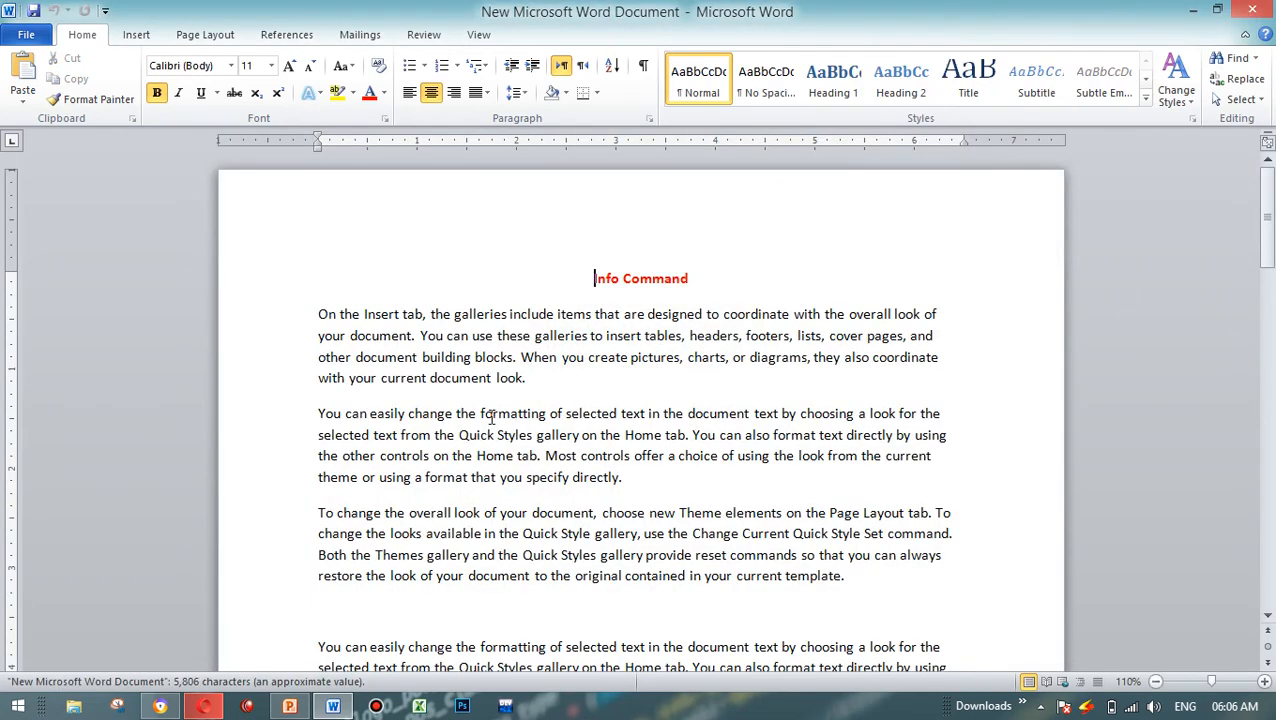
# Step: Remove the encryption password from the document and save it
pyautogui.click(48, 38)
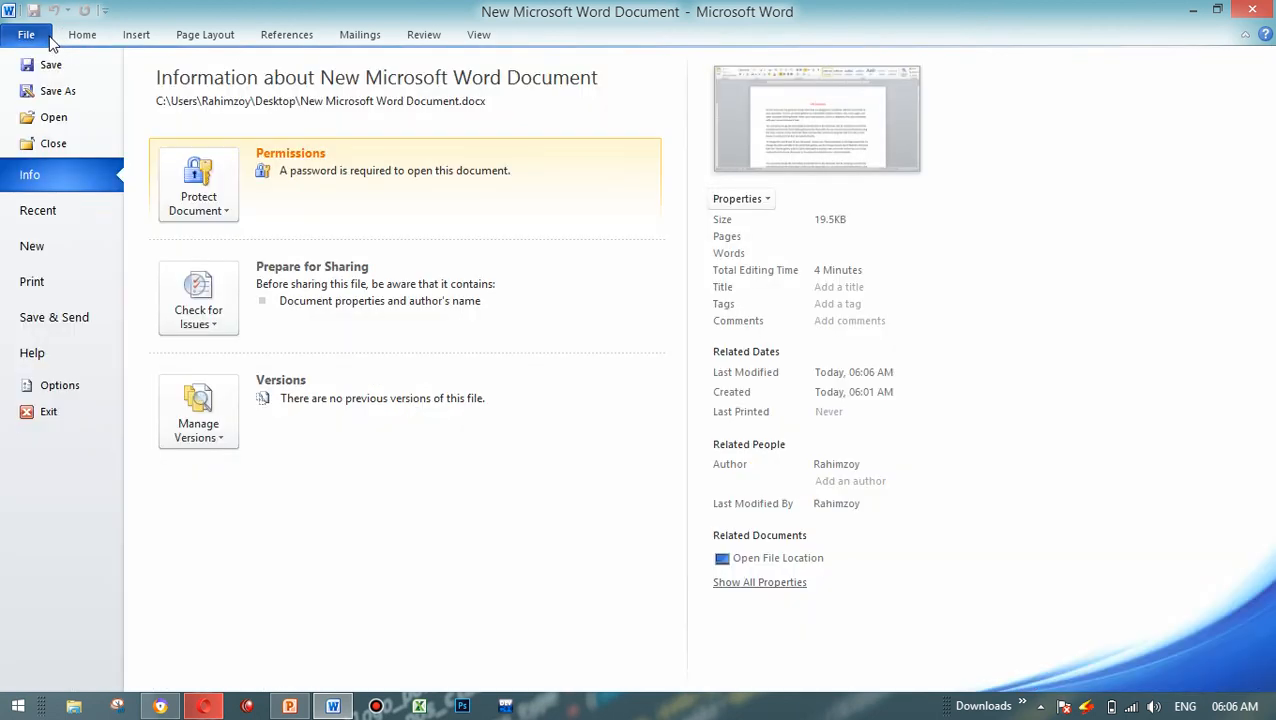
pyautogui.click(183, 196)
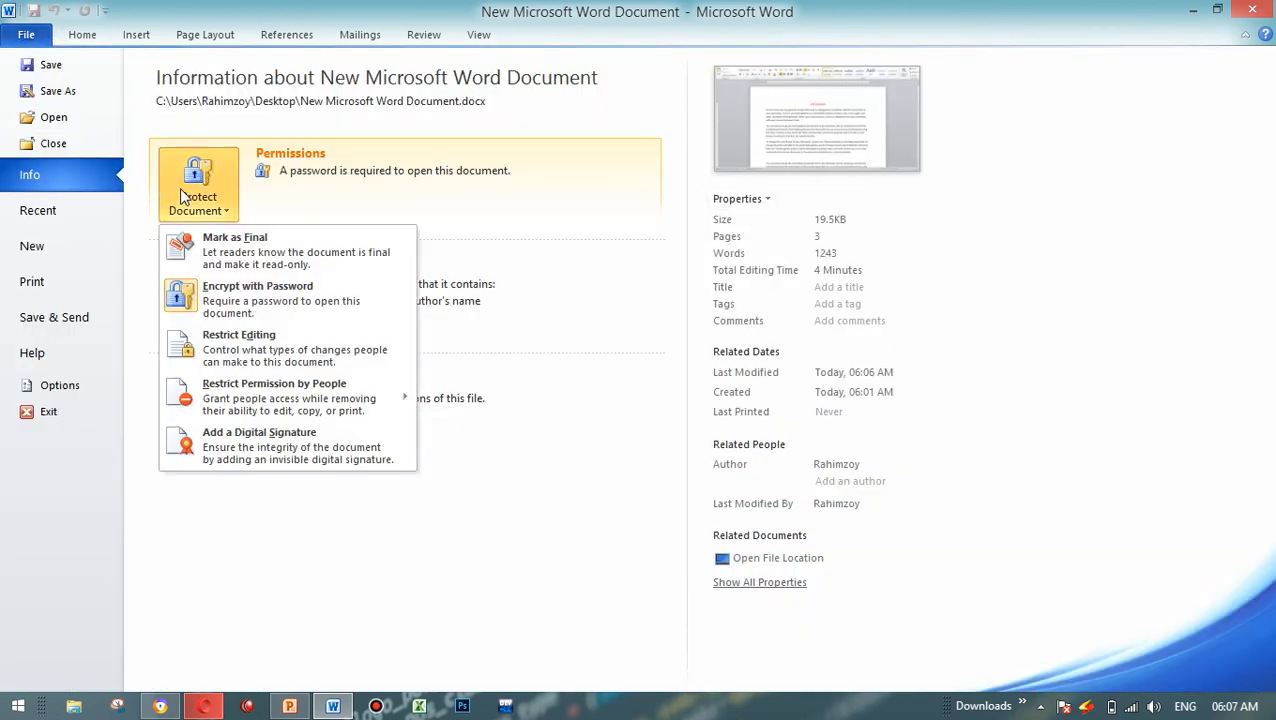
pyautogui.click(300, 286)
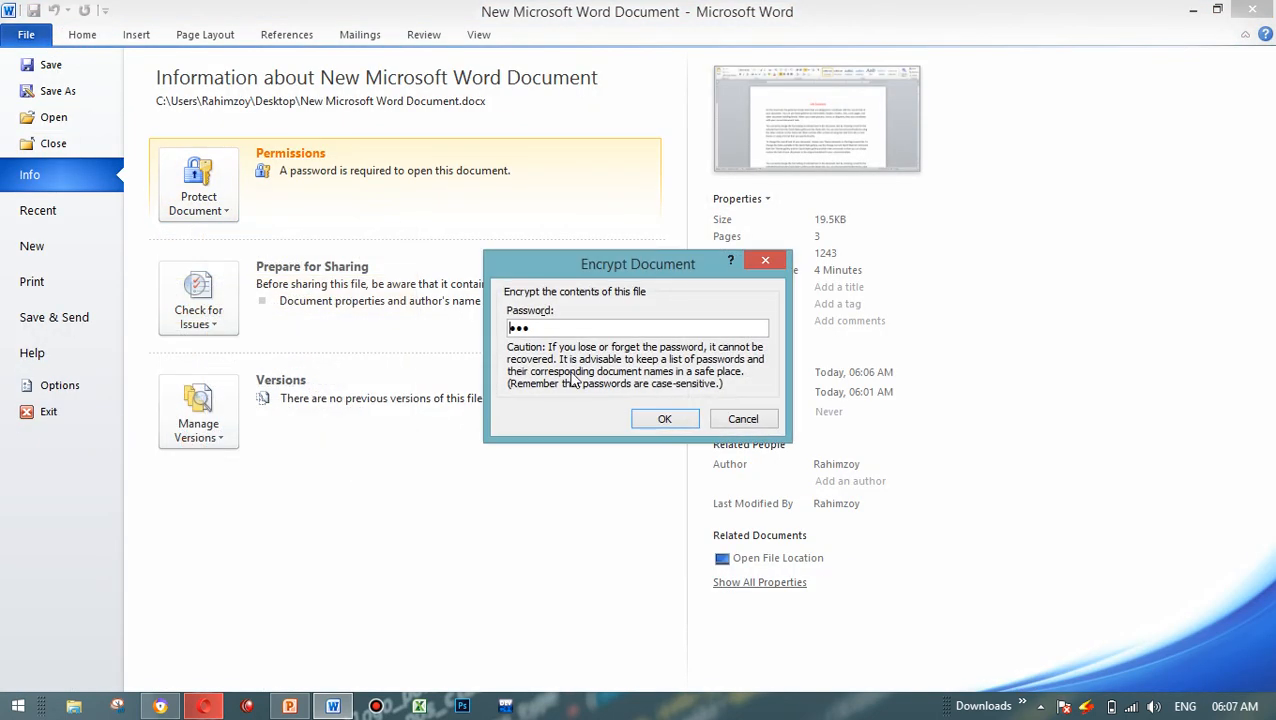
pyautogui.moveTo(590, 331); pyautogui.dragTo(461, 321)
pyautogui.press('BackSpace')
pyautogui.click(686, 423)
pyautogui.click(60, 64)
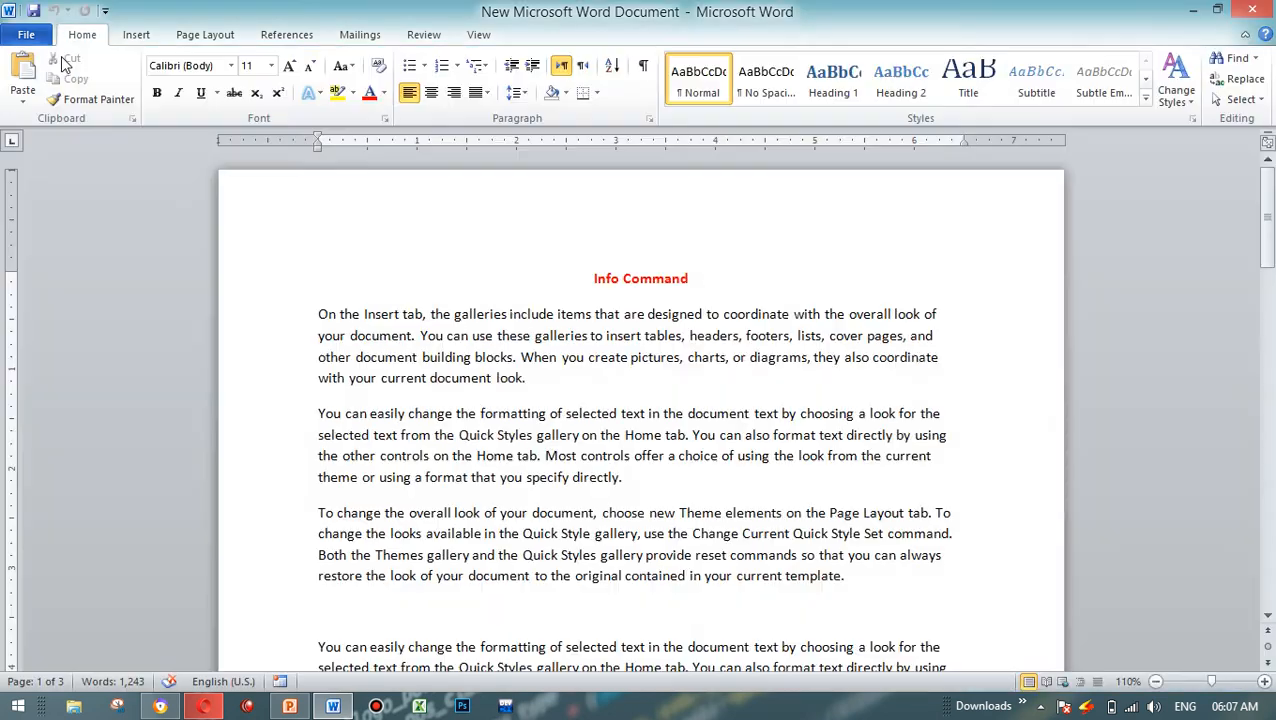
# Step: Close the document and reopen it from the desktop to test opening it without a password
pyautogui.click(1252, 9)
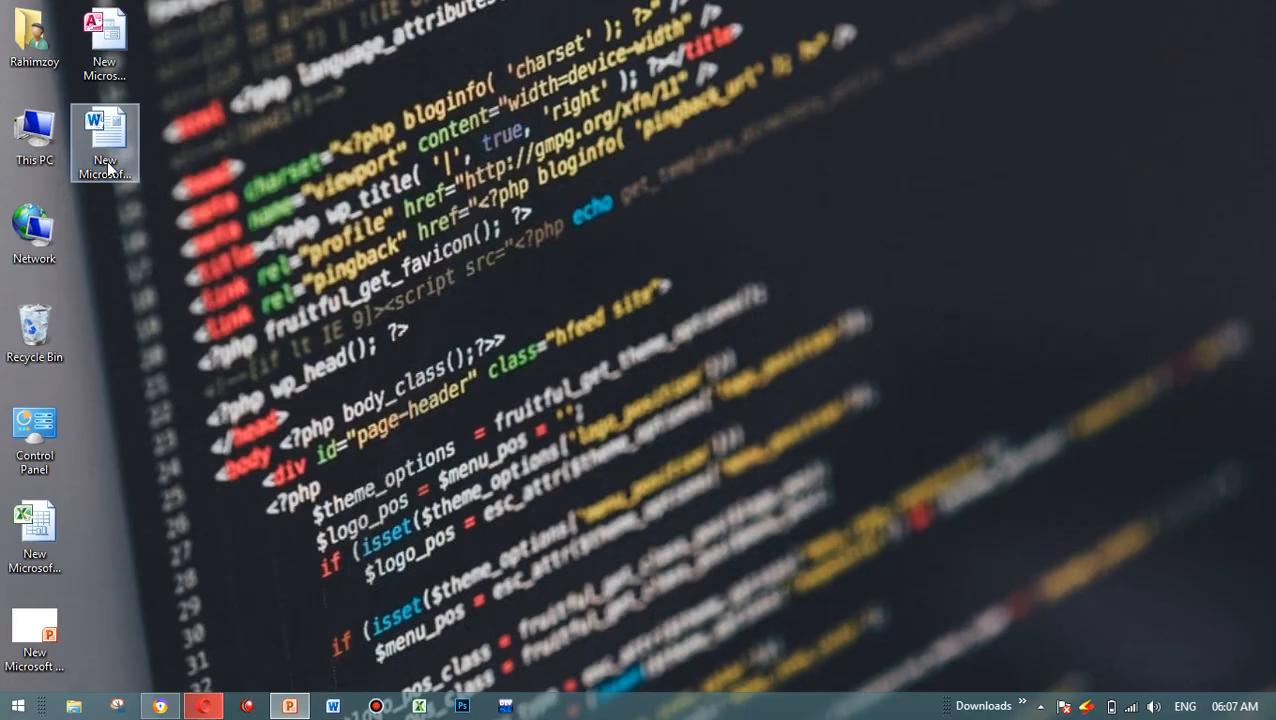
pyautogui.doubleClick(109, 166)
pyautogui.moveTo(738, 338); pyautogui.dragTo(327, 342)
pyautogui.click(515, 377)
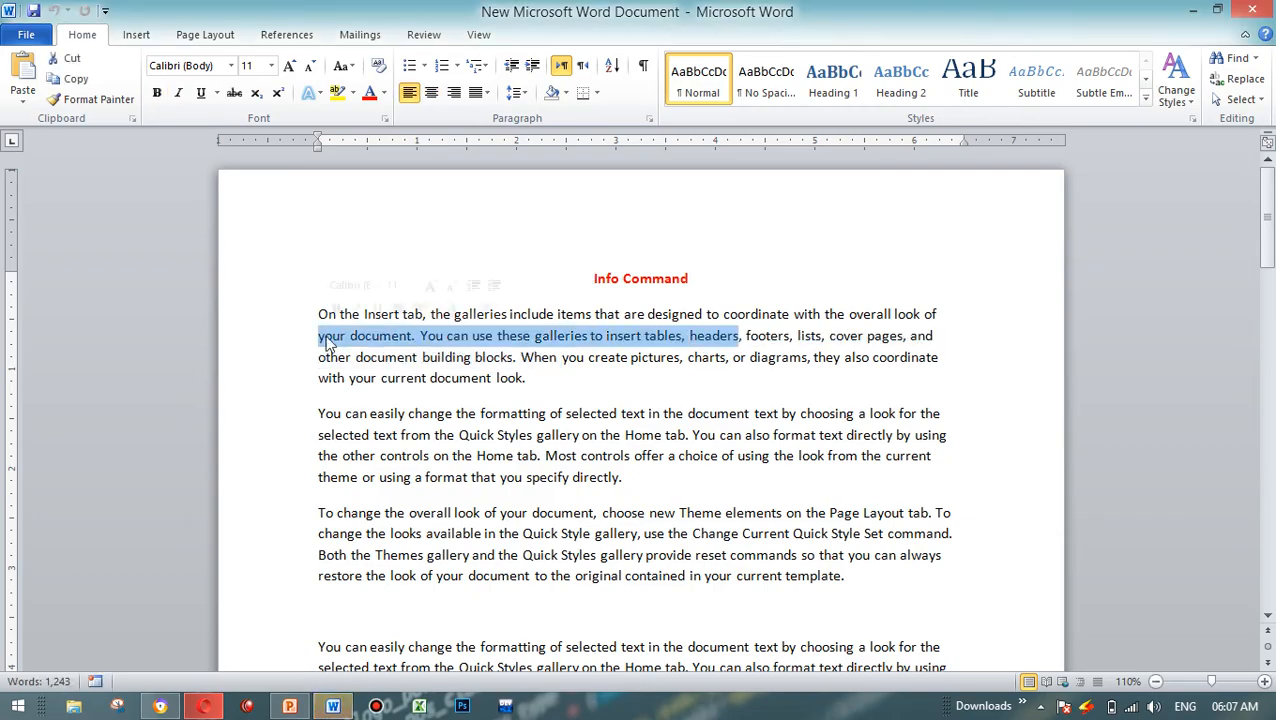
# Step: Open the Restrict Editing settings for the document and widen their pane so the options are fully readable
pyautogui.click(26, 34)
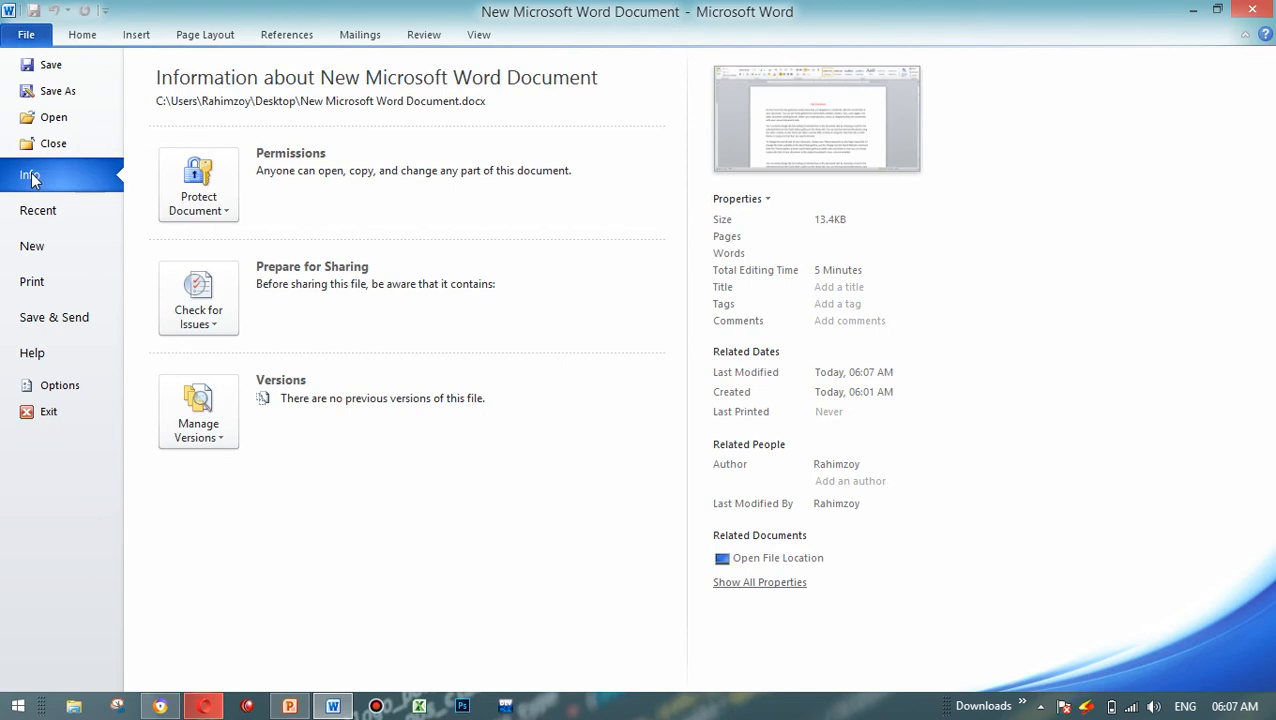
pyautogui.click(226, 200)
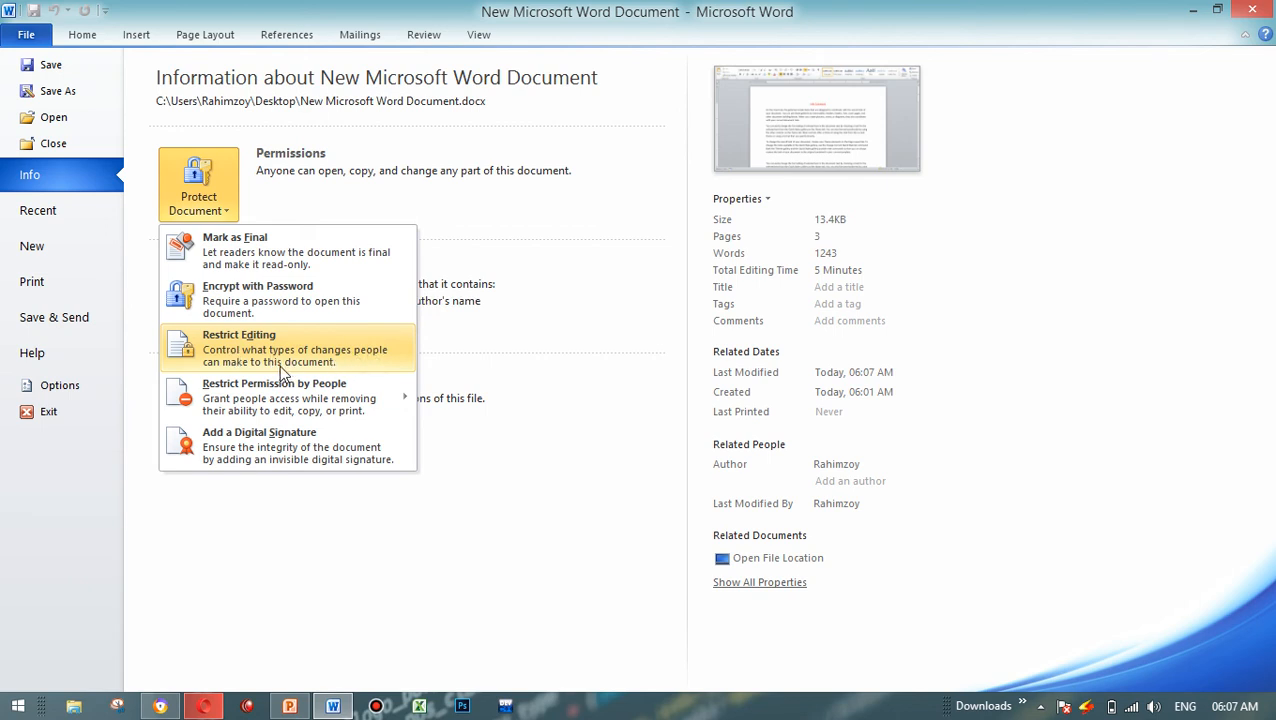
pyautogui.click(441, 359)
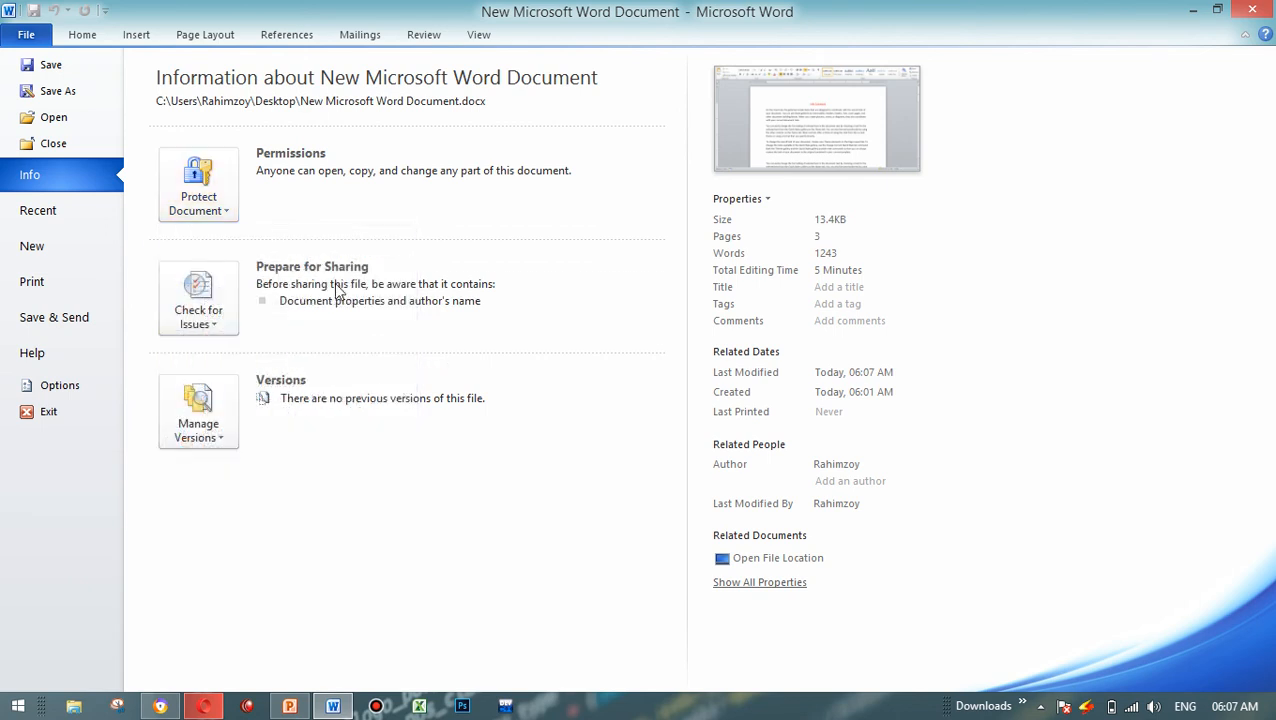
pyautogui.click(229, 216)
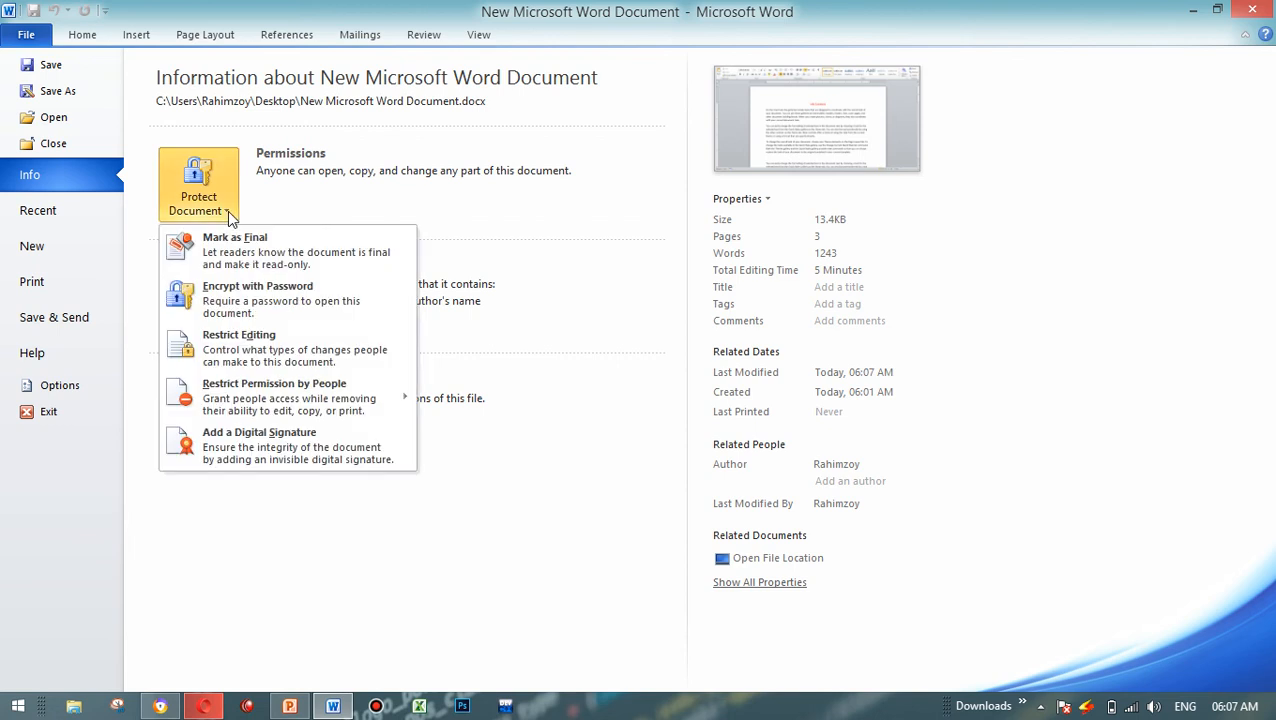
pyautogui.click(248, 340)
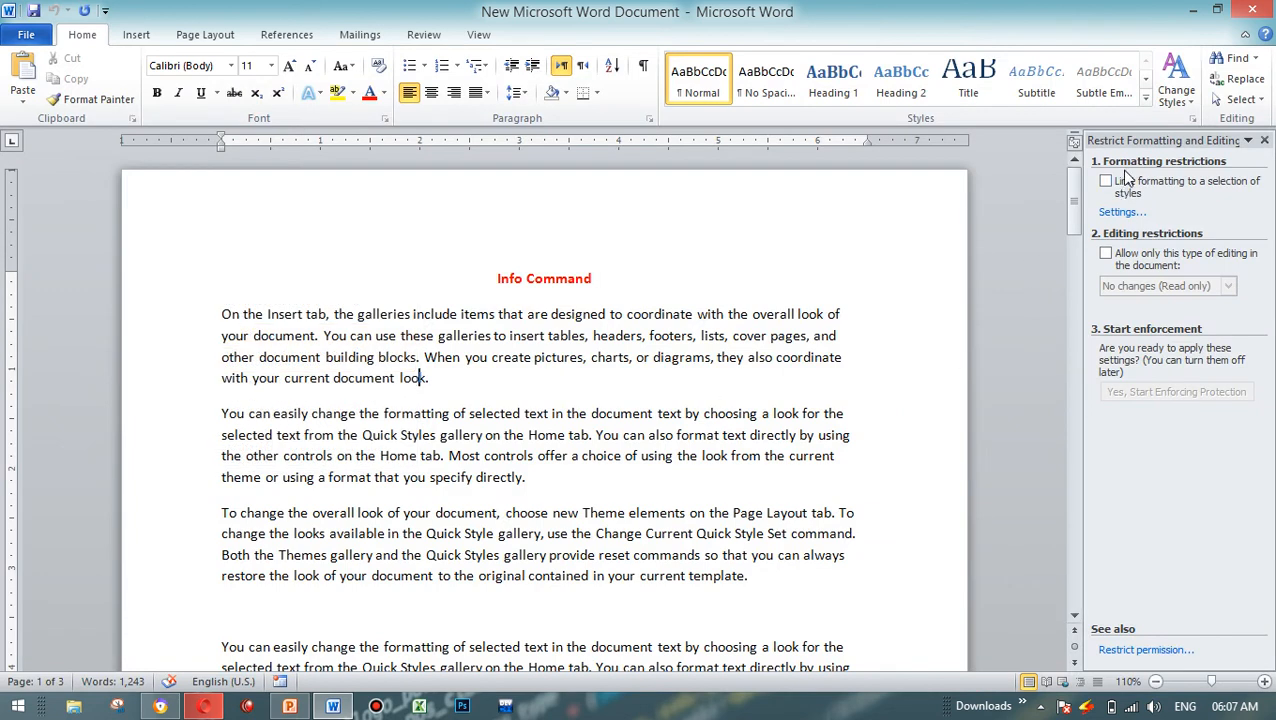
pyautogui.moveTo(1082, 176); pyautogui.dragTo(884, 180)
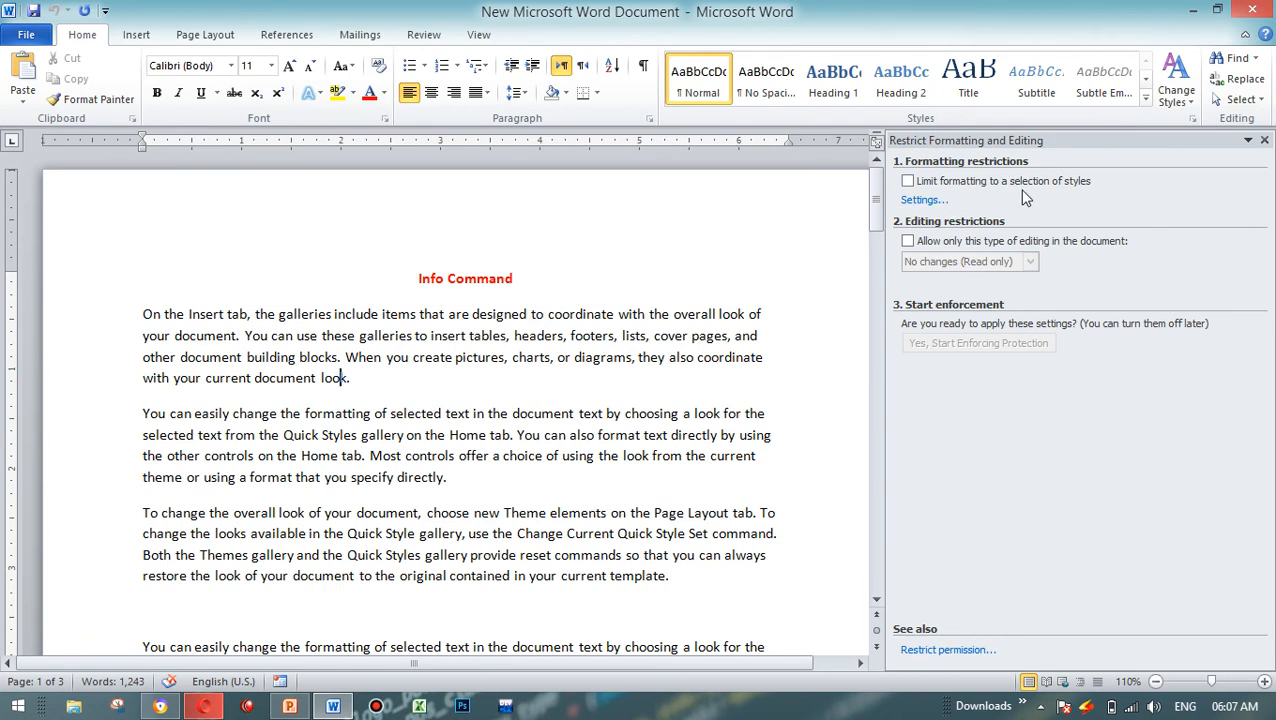
# Step: Limit the document's formatting to a selection of styles and look through the list of allowed styles
pyautogui.click(986, 184)
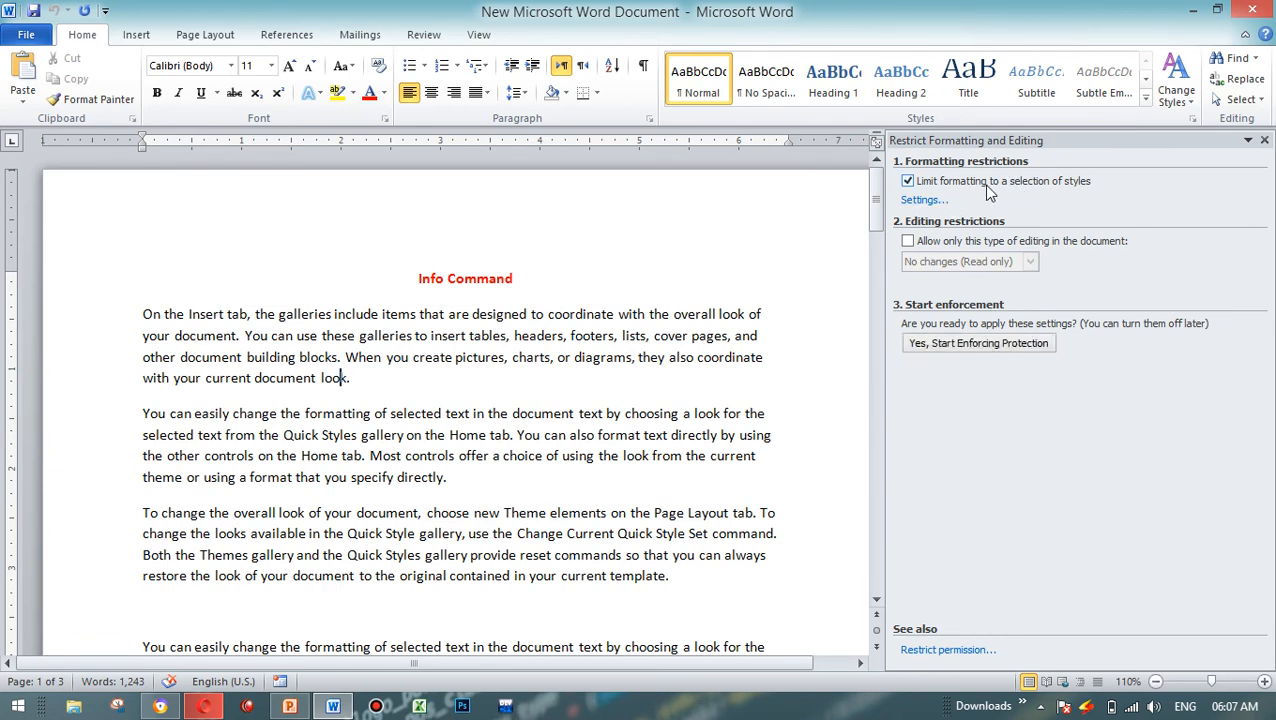
pyautogui.click(930, 201)
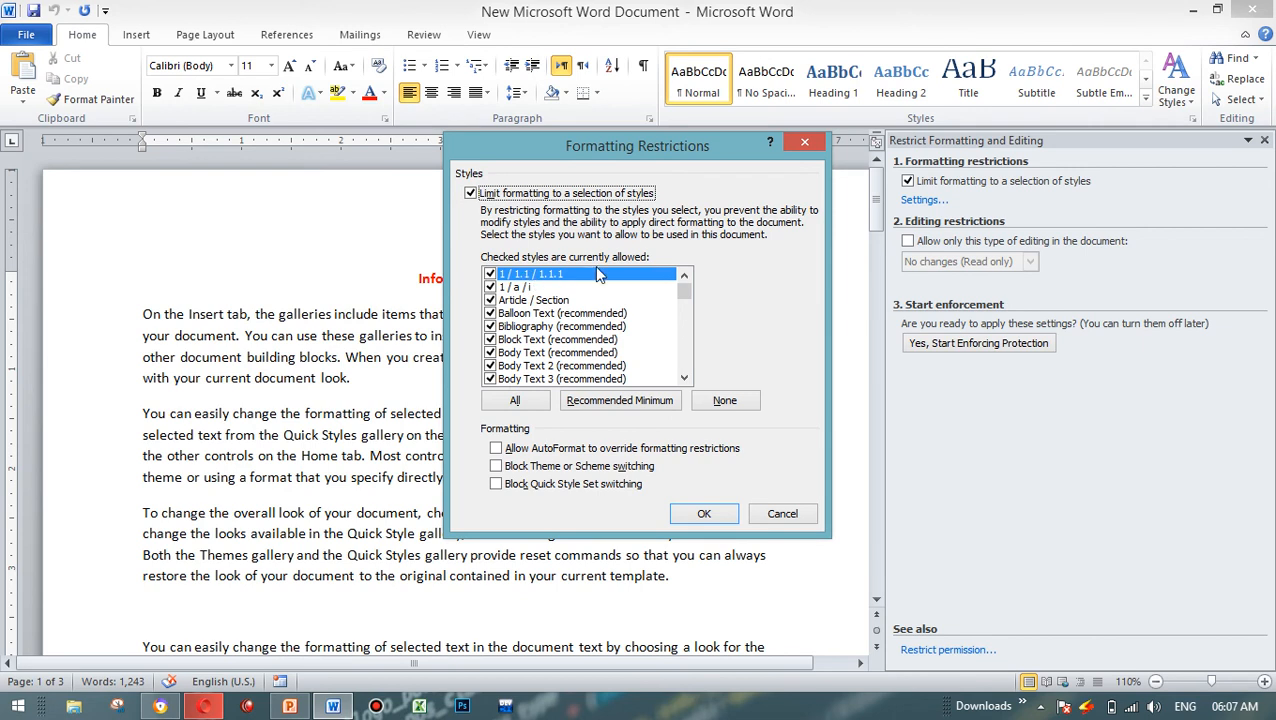
pyautogui.click(806, 142)
# Step: Preview numbering formats on the first paragraph and on the first three paragraphs without applying any
pyautogui.moveTo(145, 310); pyautogui.dragTo(352, 380)
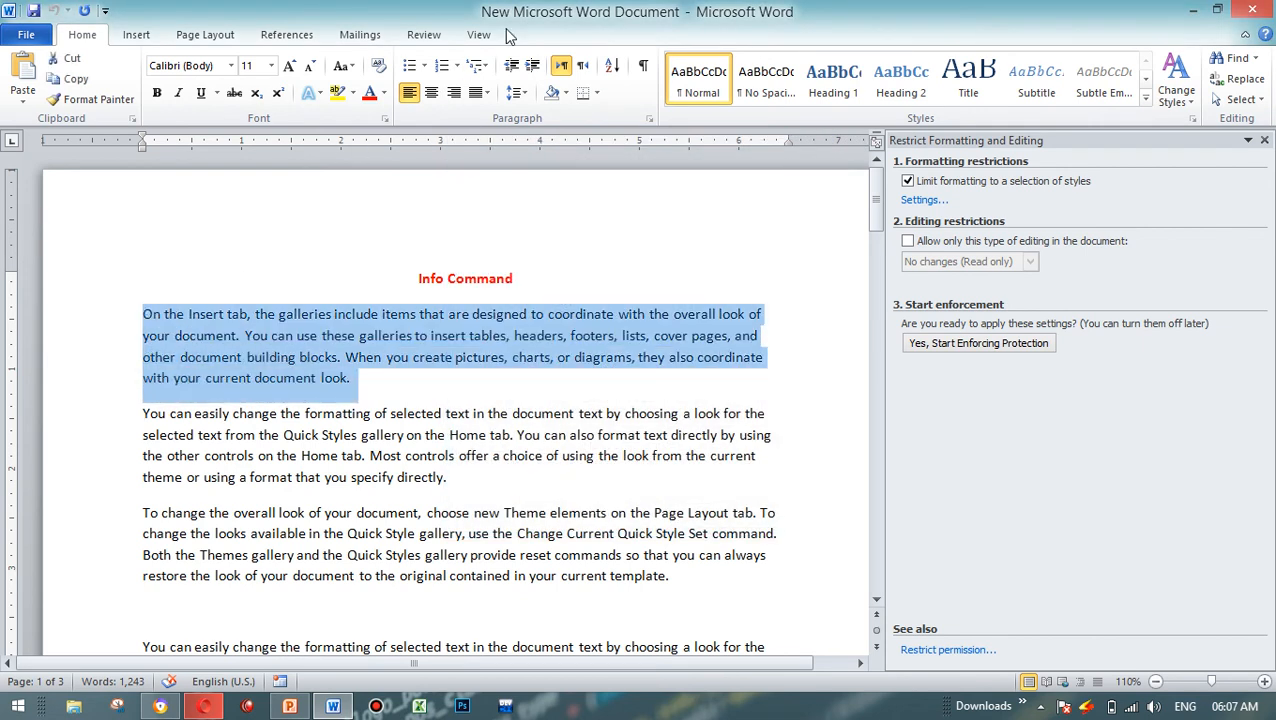
pyautogui.click(456, 67)
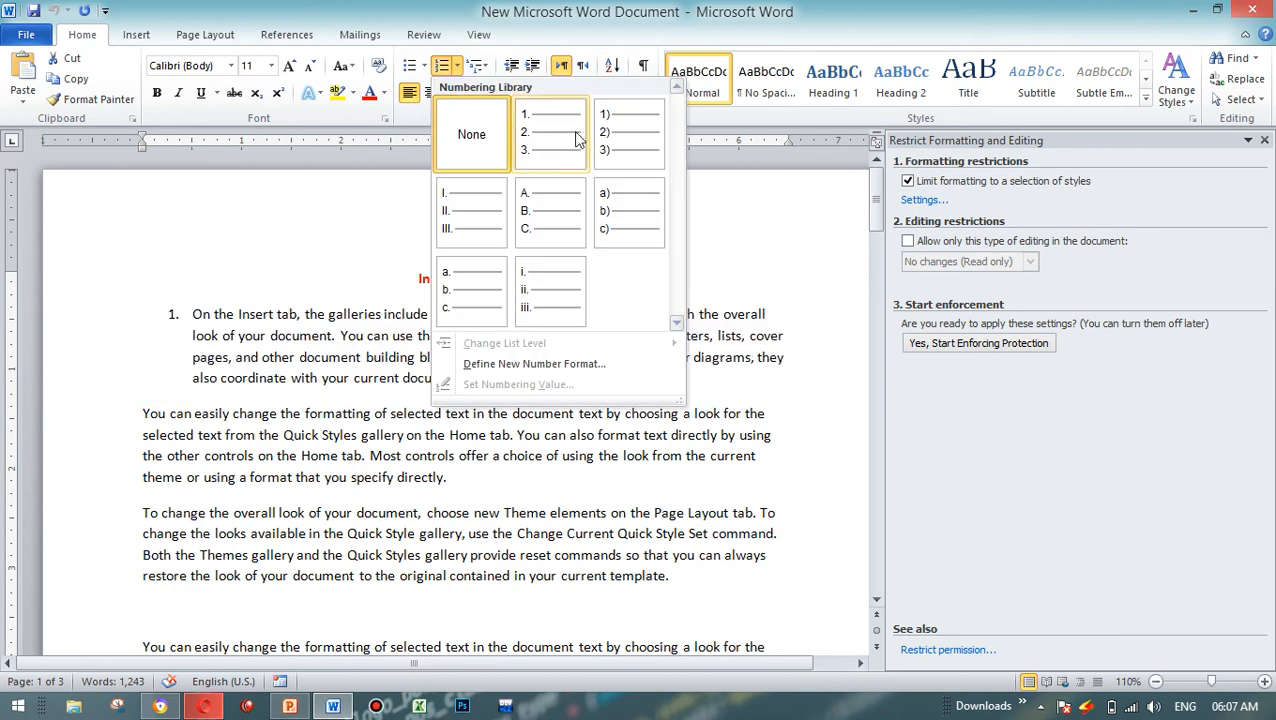
pyautogui.click(316, 294)
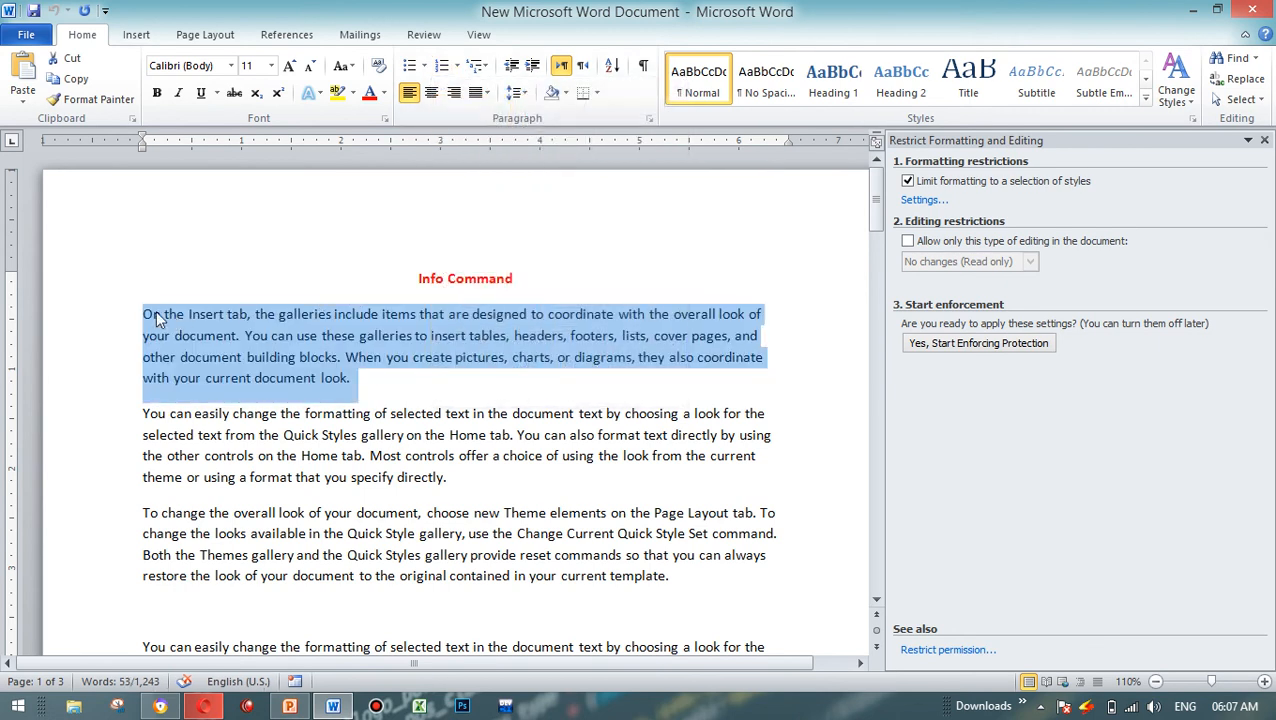
pyautogui.moveTo(137, 316); pyautogui.dragTo(164, 590)
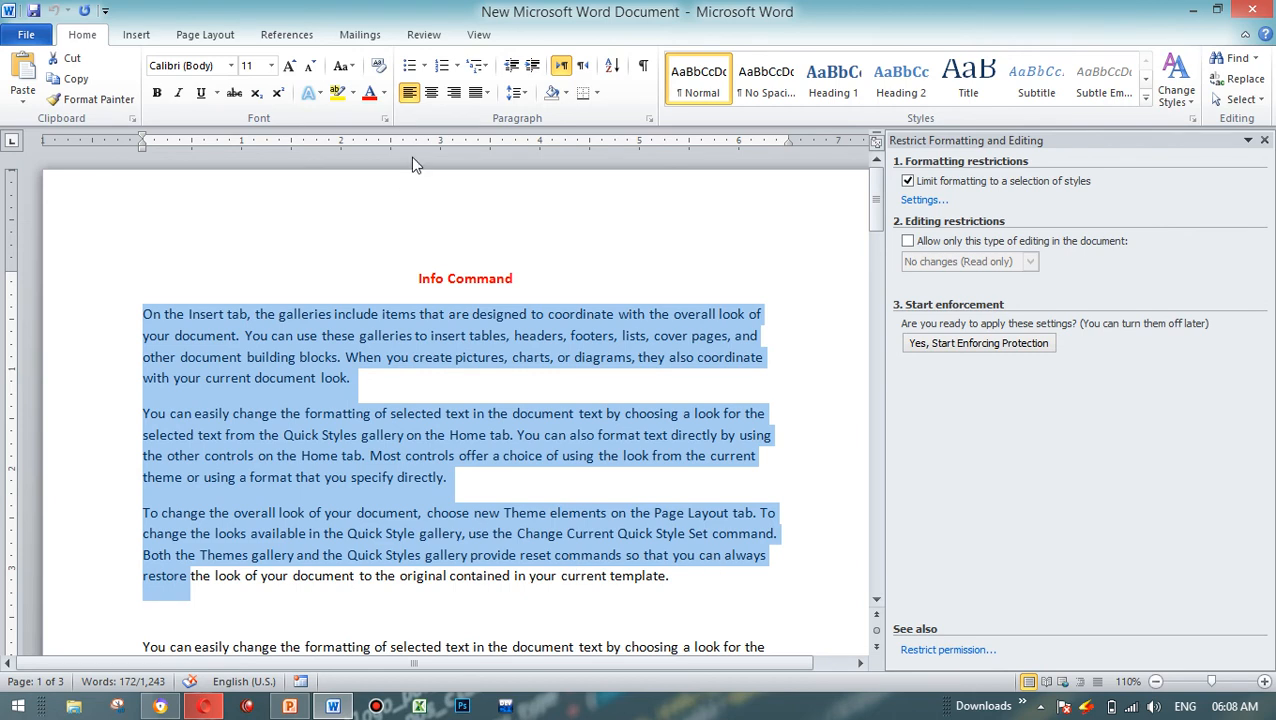
pyautogui.click(424, 65)
pyautogui.click(456, 65)
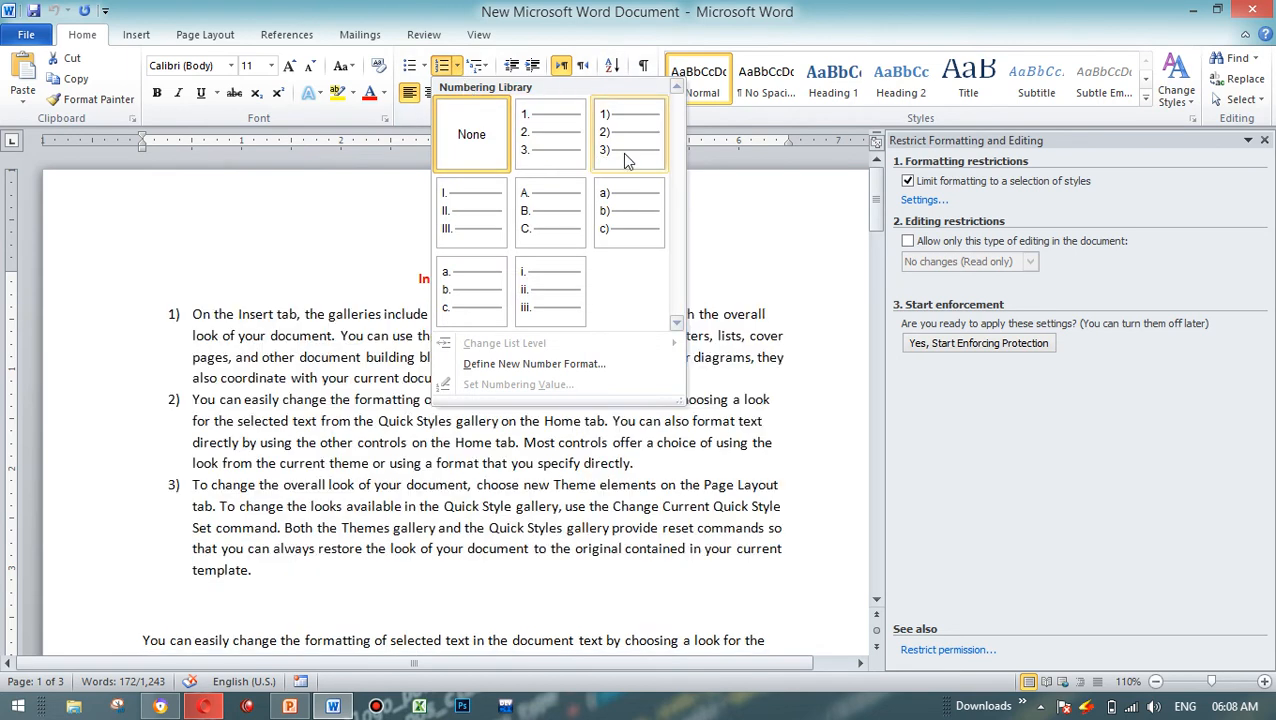
pyautogui.click(744, 246)
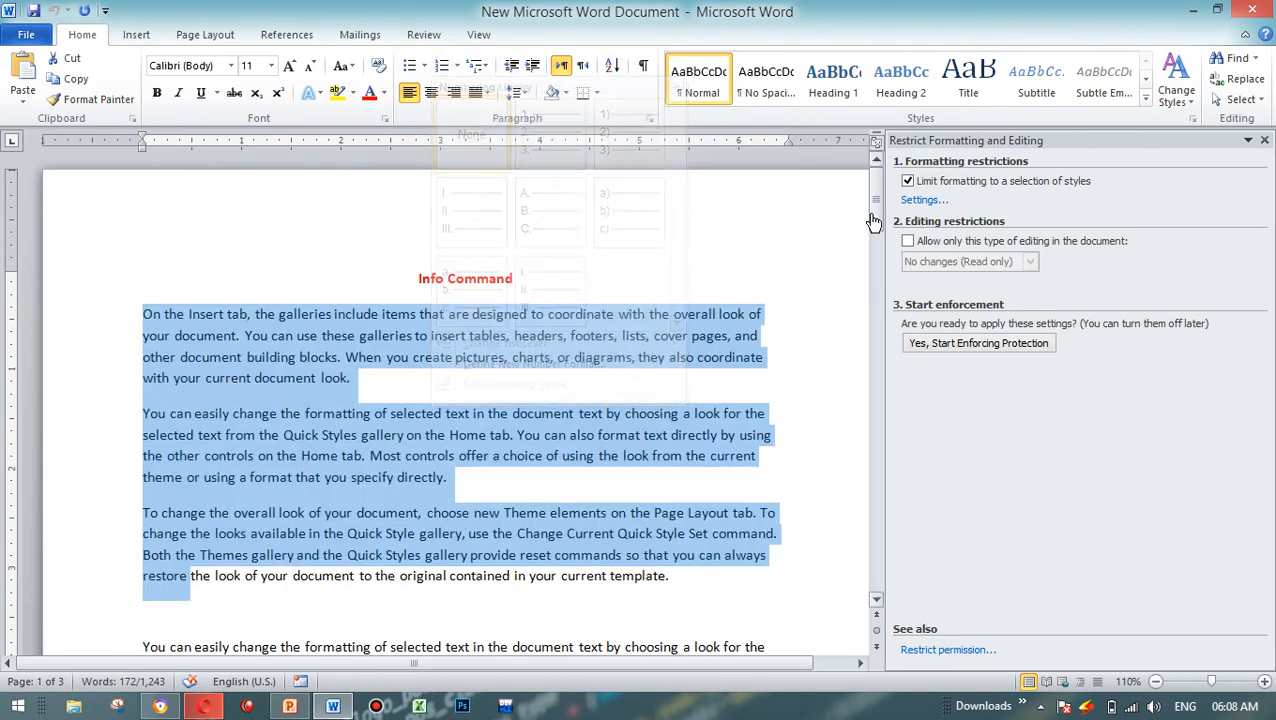
# Step: Set the allowed styles in the formatting restrictions to None and remove disallowed formatting from the document
pyautogui.click(924, 200)
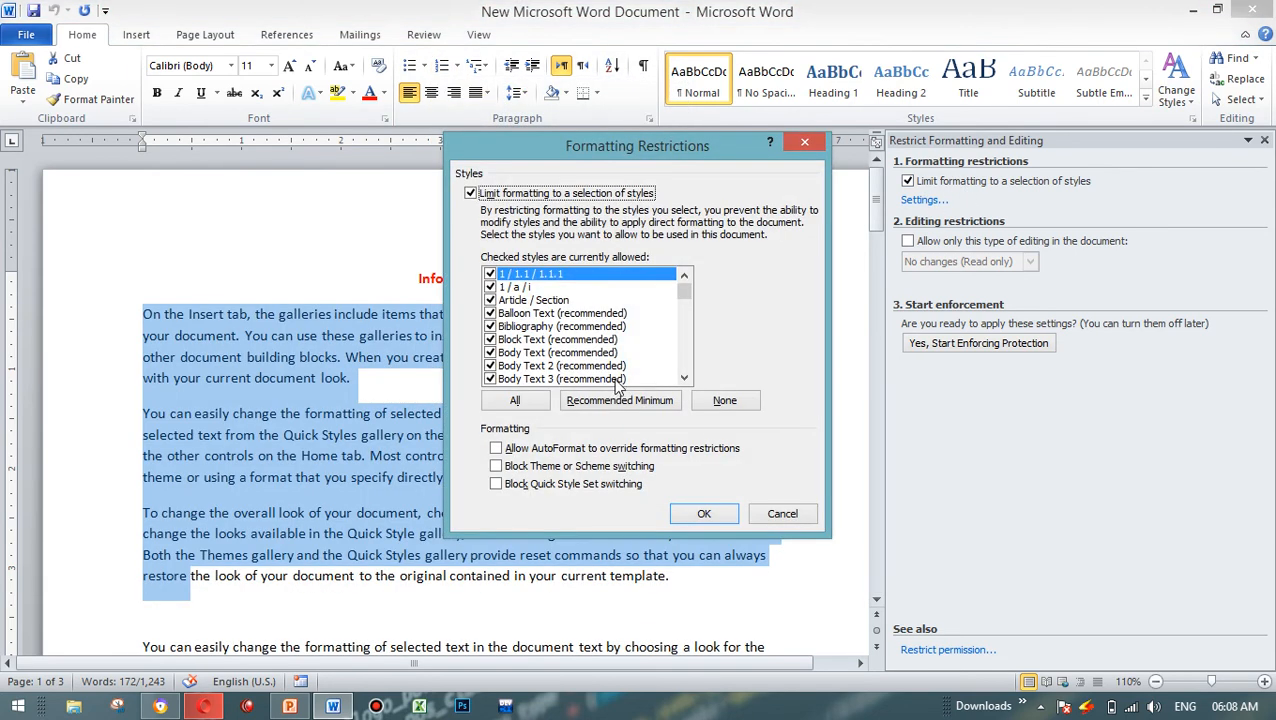
pyautogui.click(510, 405)
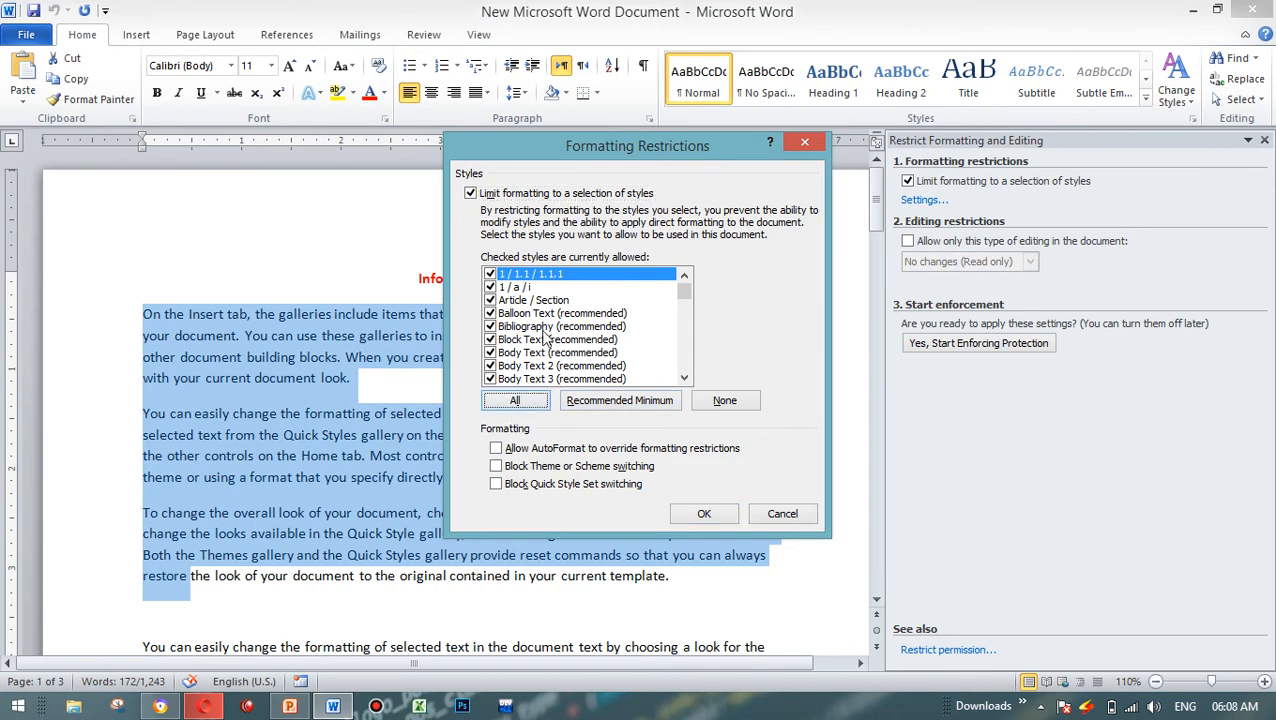
pyautogui.click(726, 401)
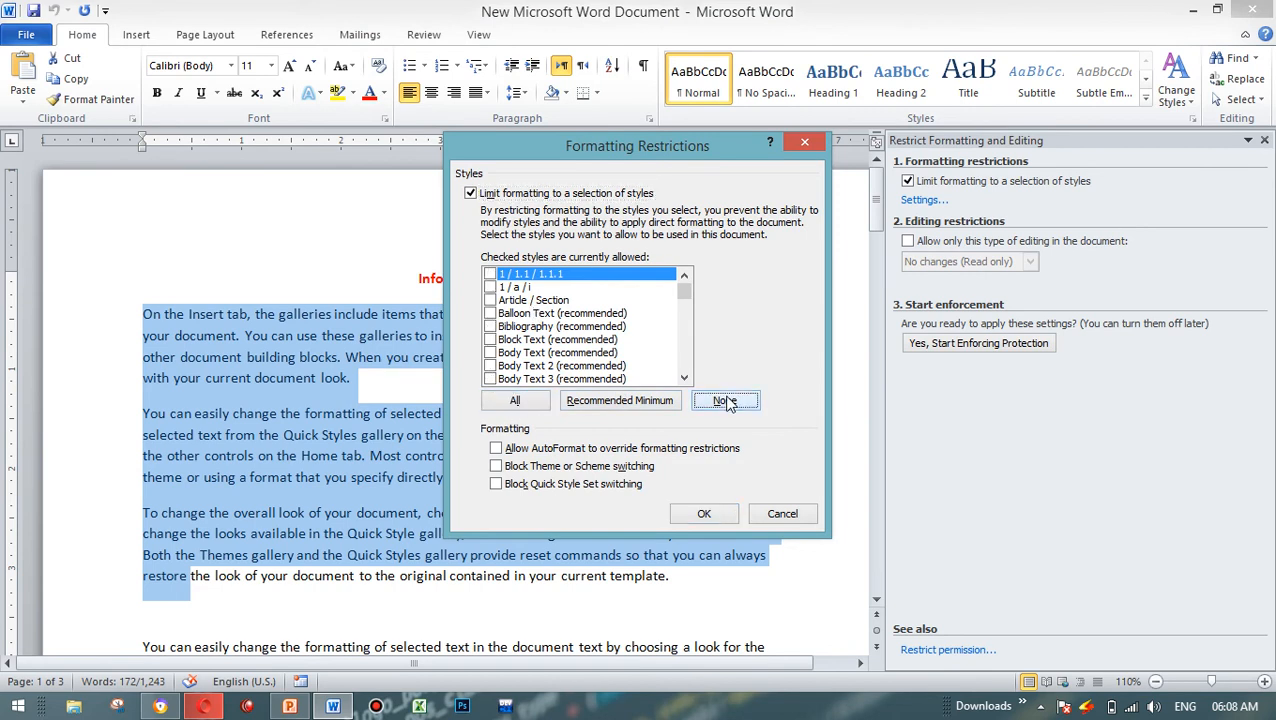
pyautogui.click(704, 515)
pyautogui.click(572, 407)
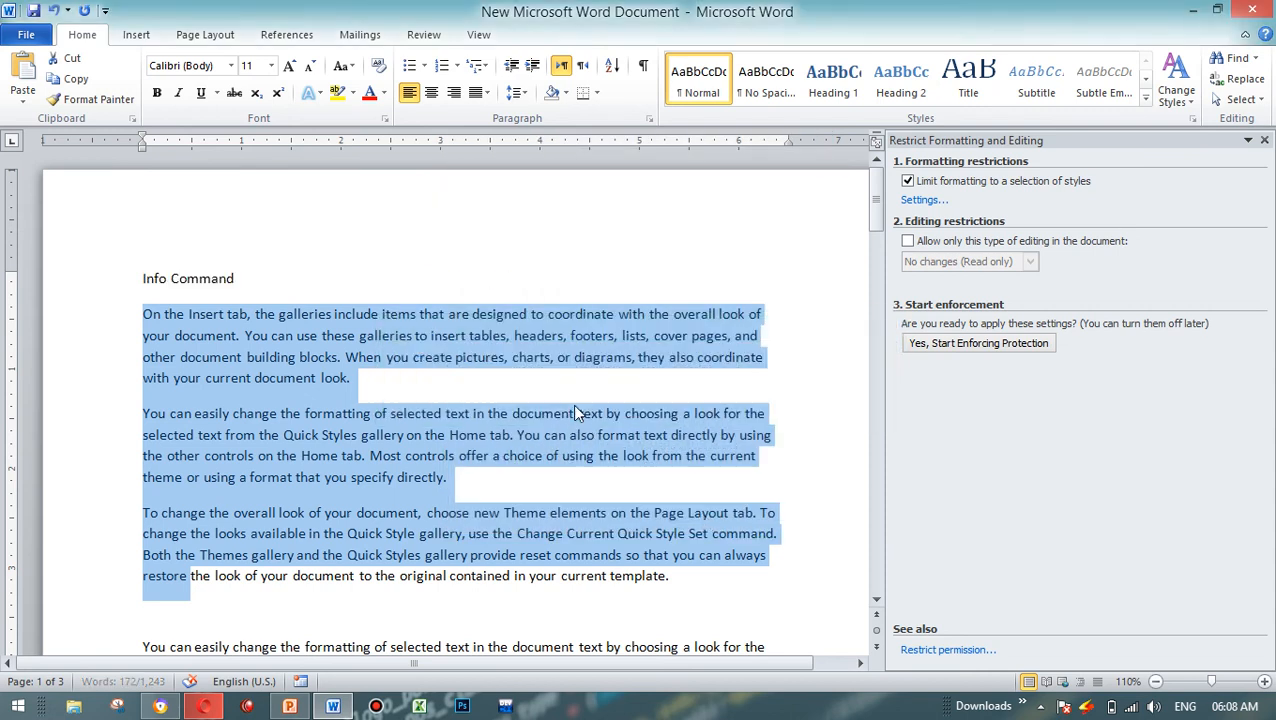
pyautogui.click(648, 414)
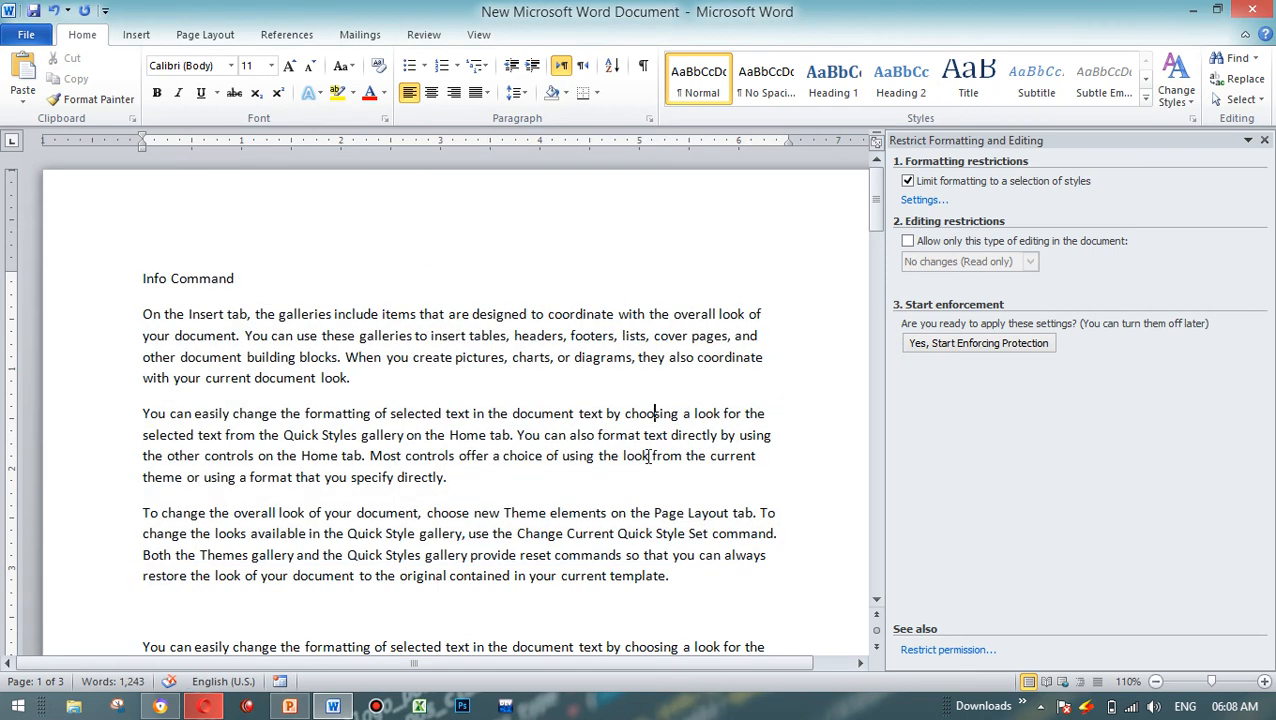
# Step: Turn on the editing restriction, try the Comments and Filling in forms types, and set it to No changes (Read only)
pyautogui.click(934, 245)
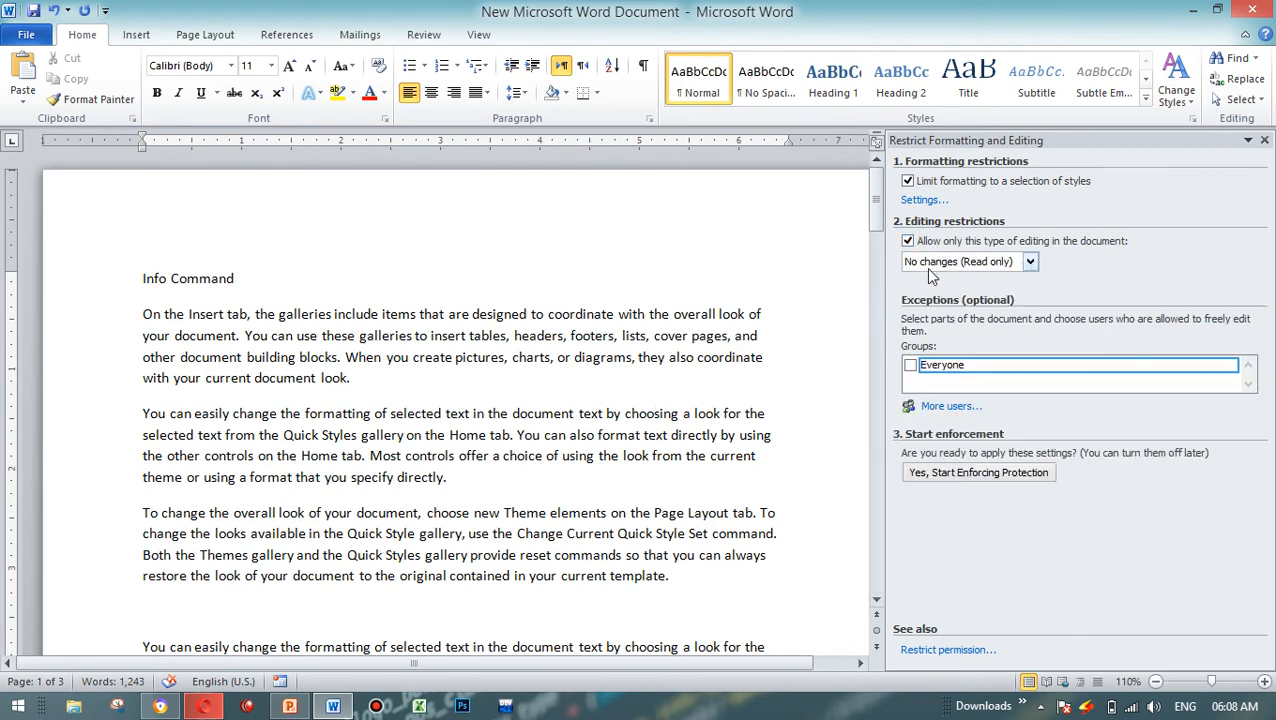
pyautogui.click(1031, 262)
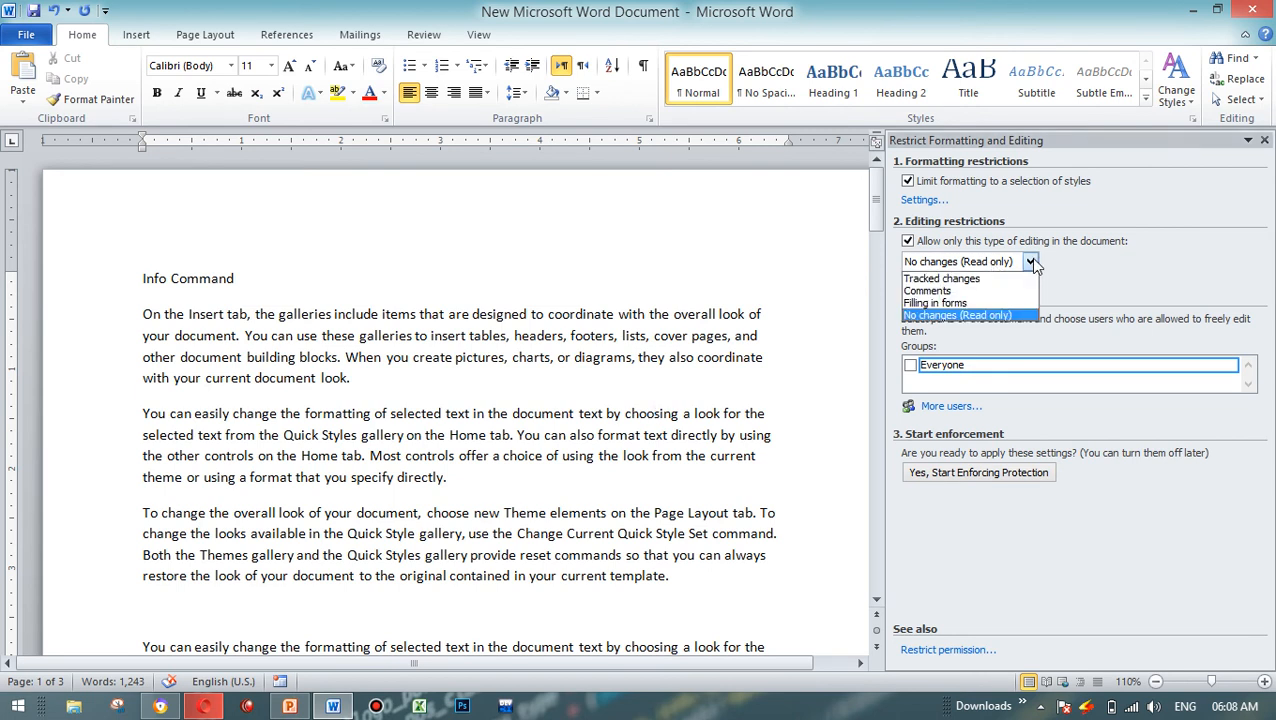
pyautogui.click(978, 291)
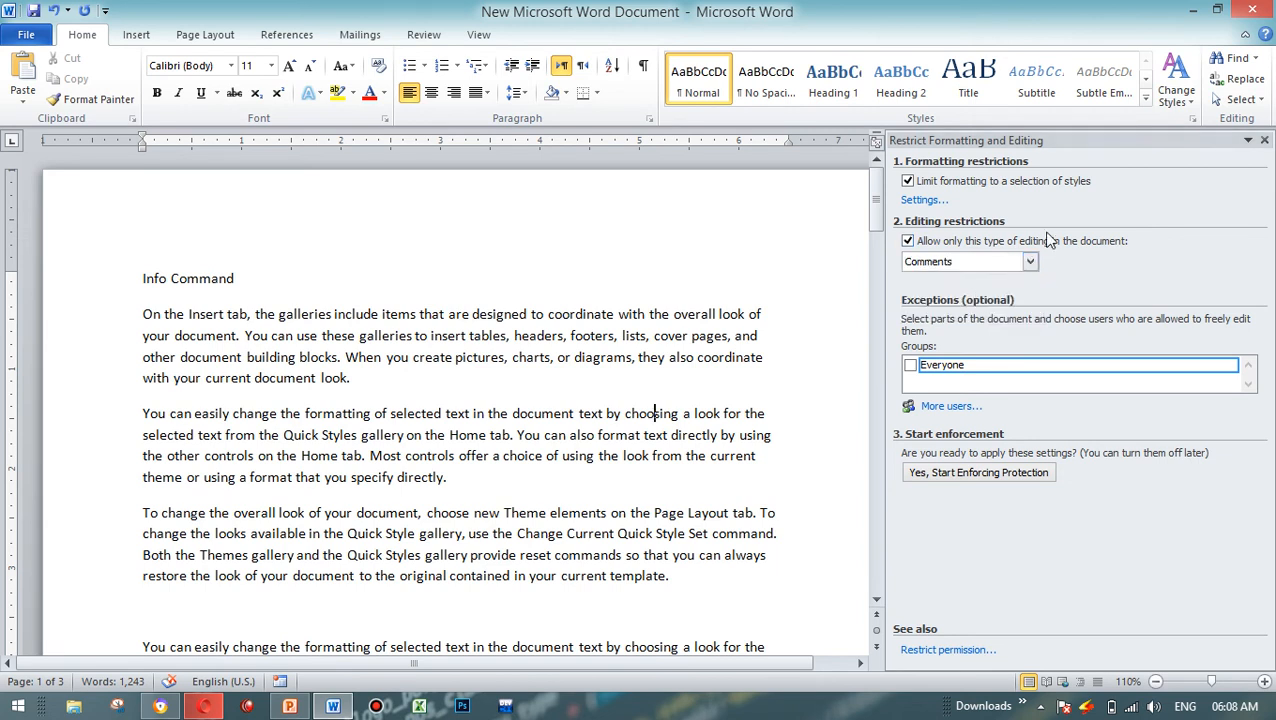
pyautogui.click(1027, 263)
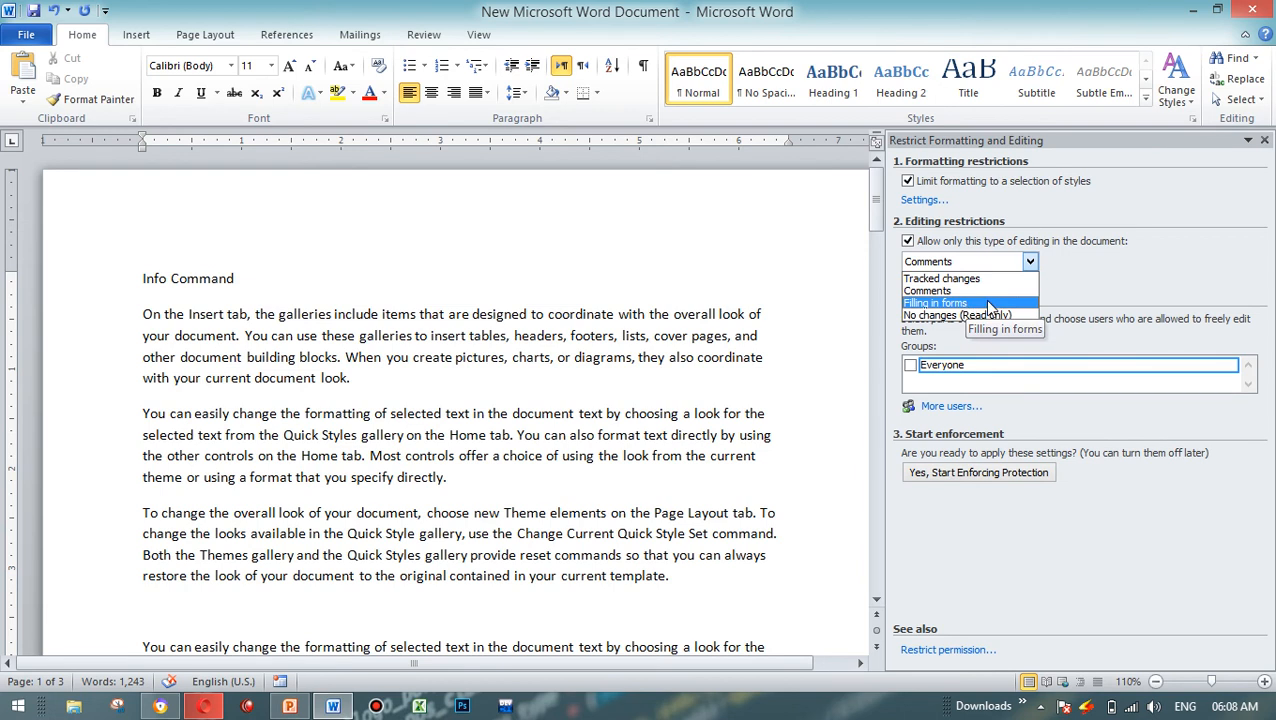
pyautogui.click(988, 304)
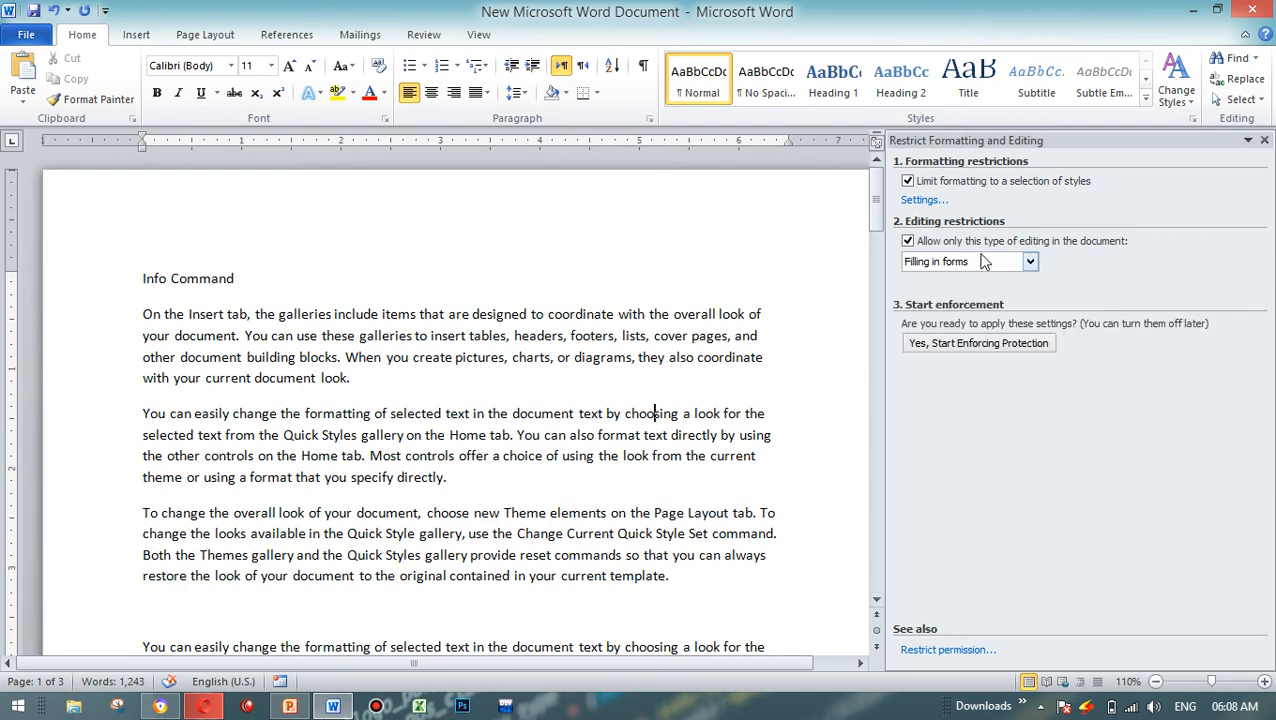
pyautogui.click(994, 263)
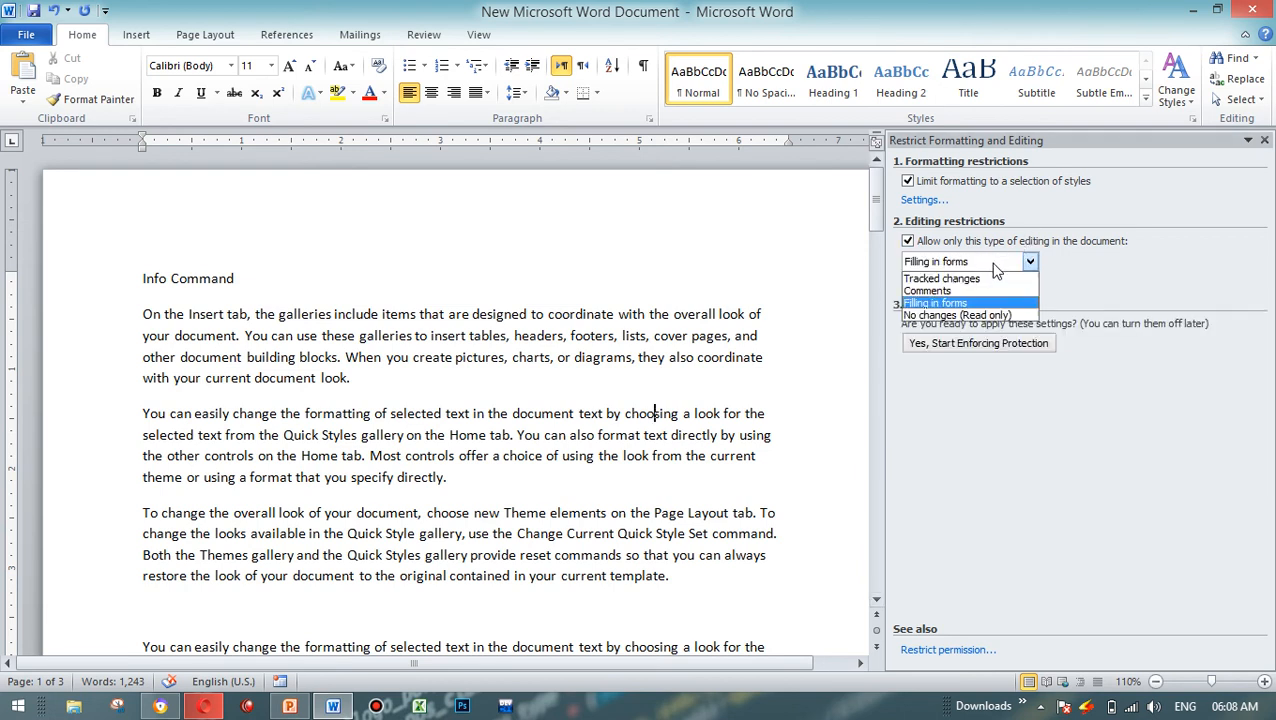
pyautogui.click(960, 315)
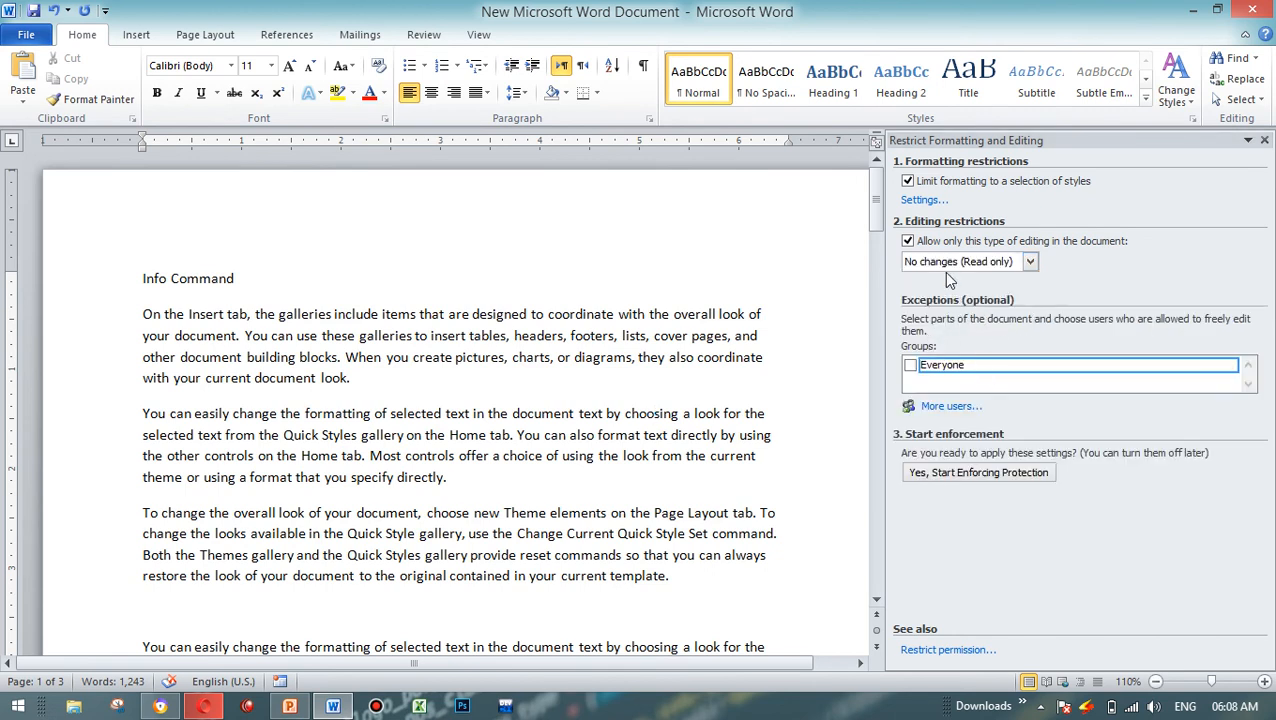
# Step: Grant Everyone an editing exception at the cursor position and again at the next region found for that group
pyautogui.click(911, 365)
pyautogui.click(1230, 368)
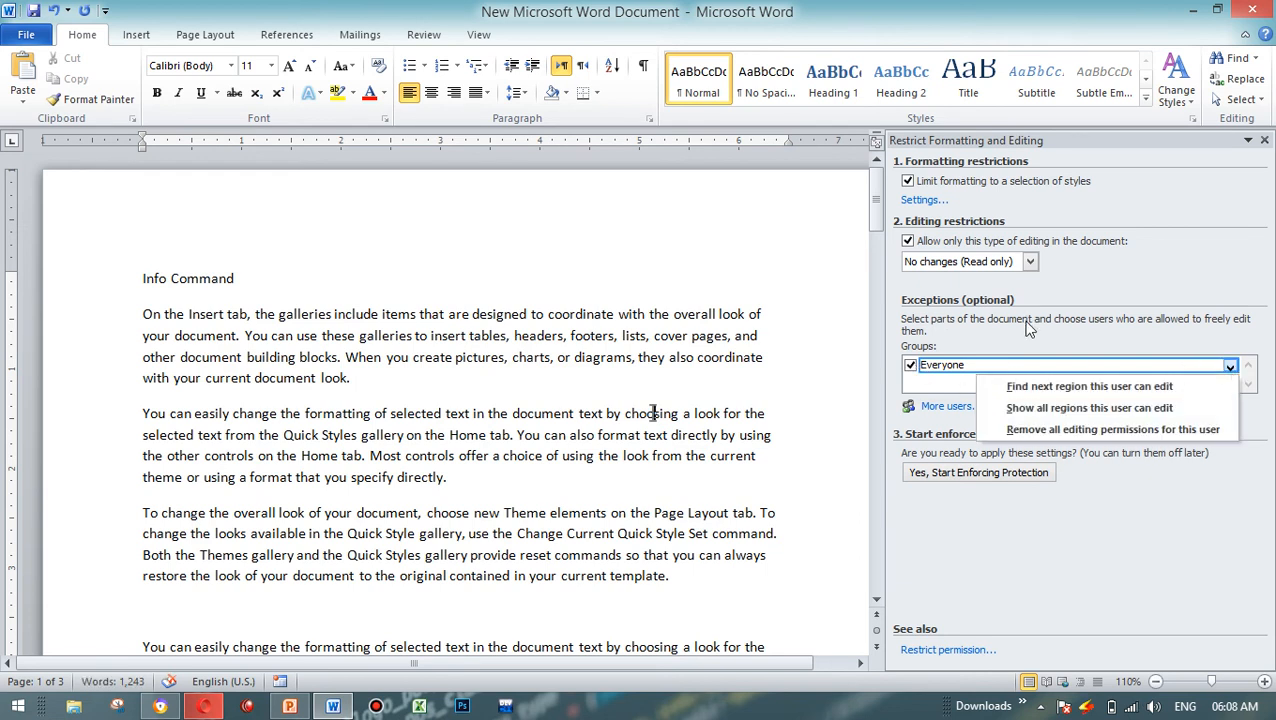
pyautogui.click(1122, 395)
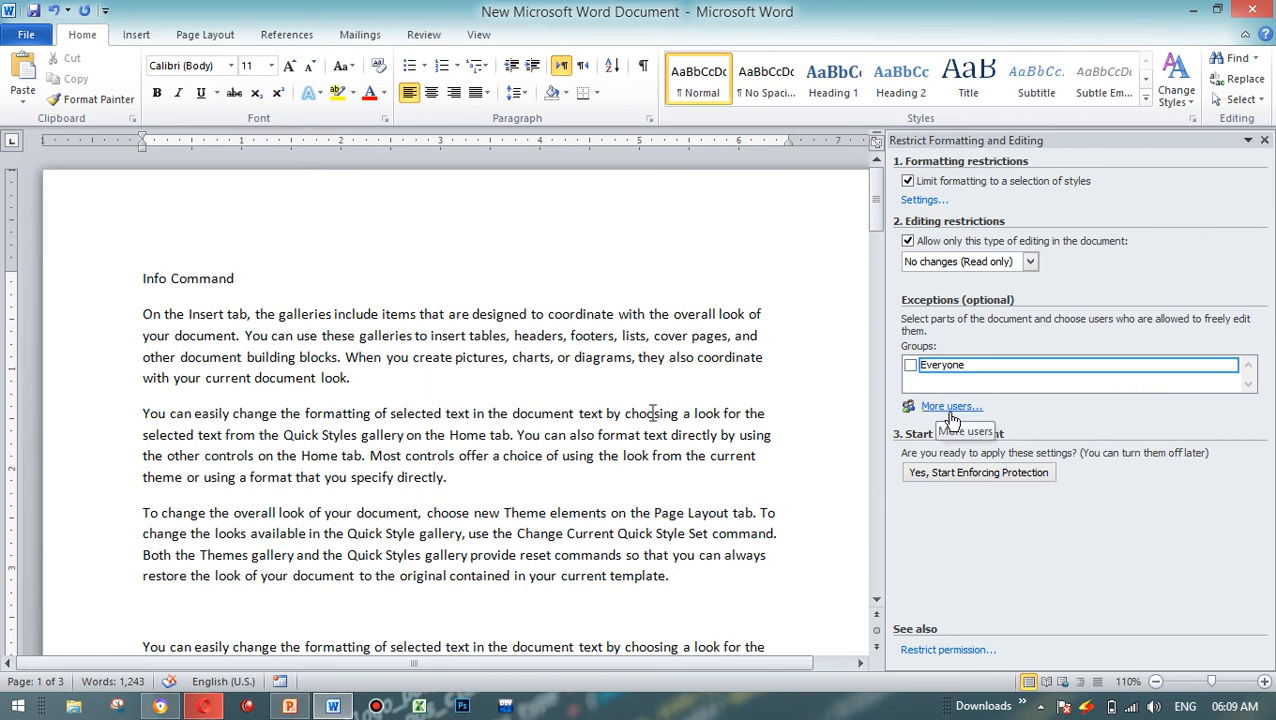
pyautogui.click(911, 366)
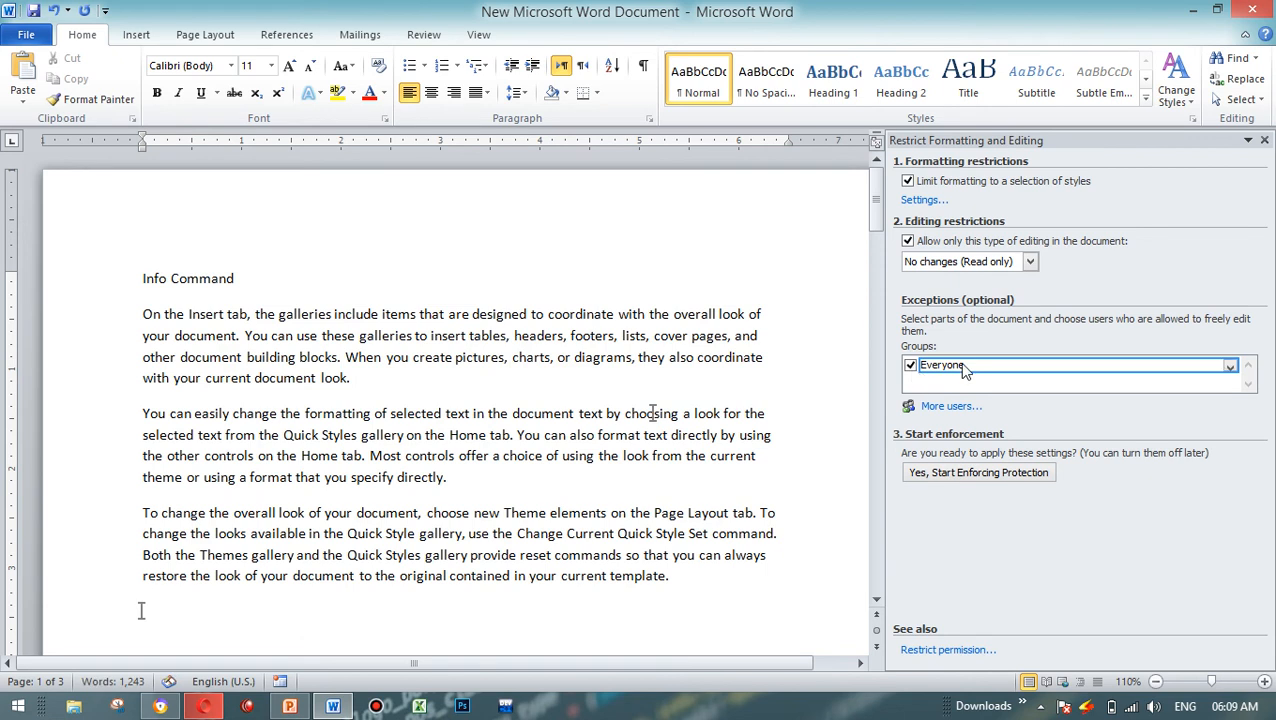
# Step: Try to show all regions that Everyone can edit and review the group's other permission options
pyautogui.click(1231, 366)
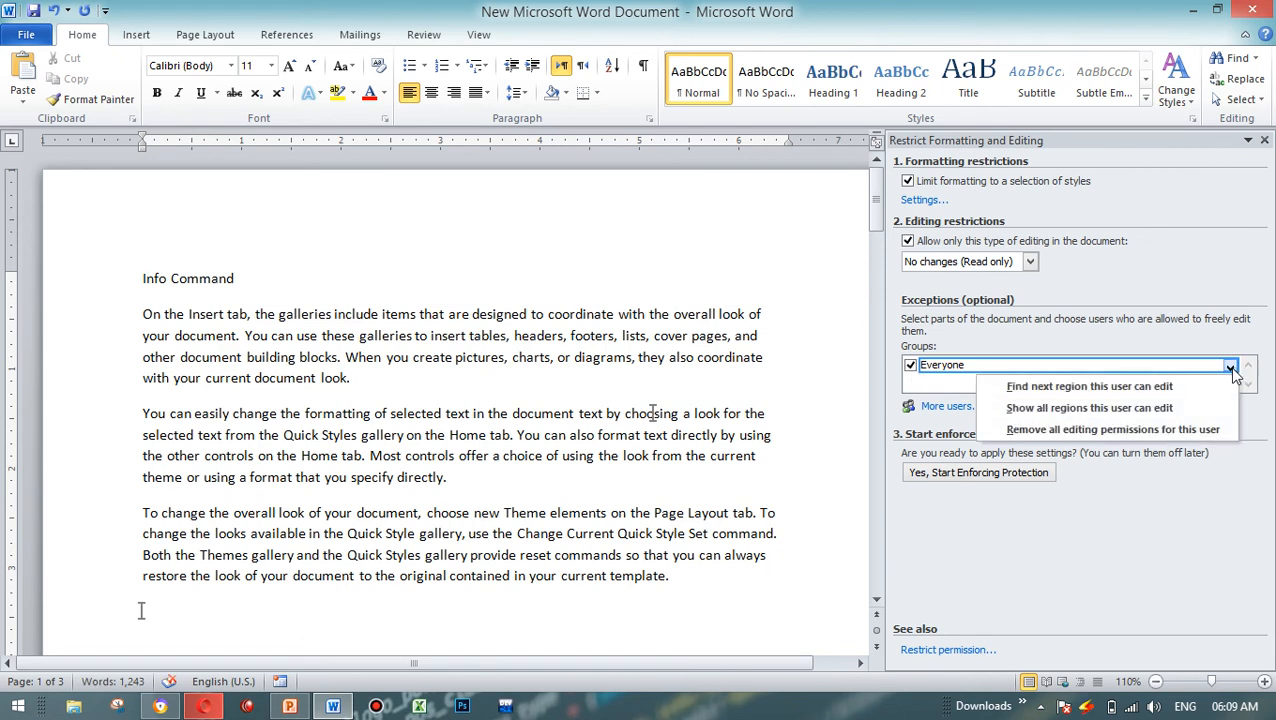
pyautogui.click(1155, 416)
pyautogui.click(603, 404)
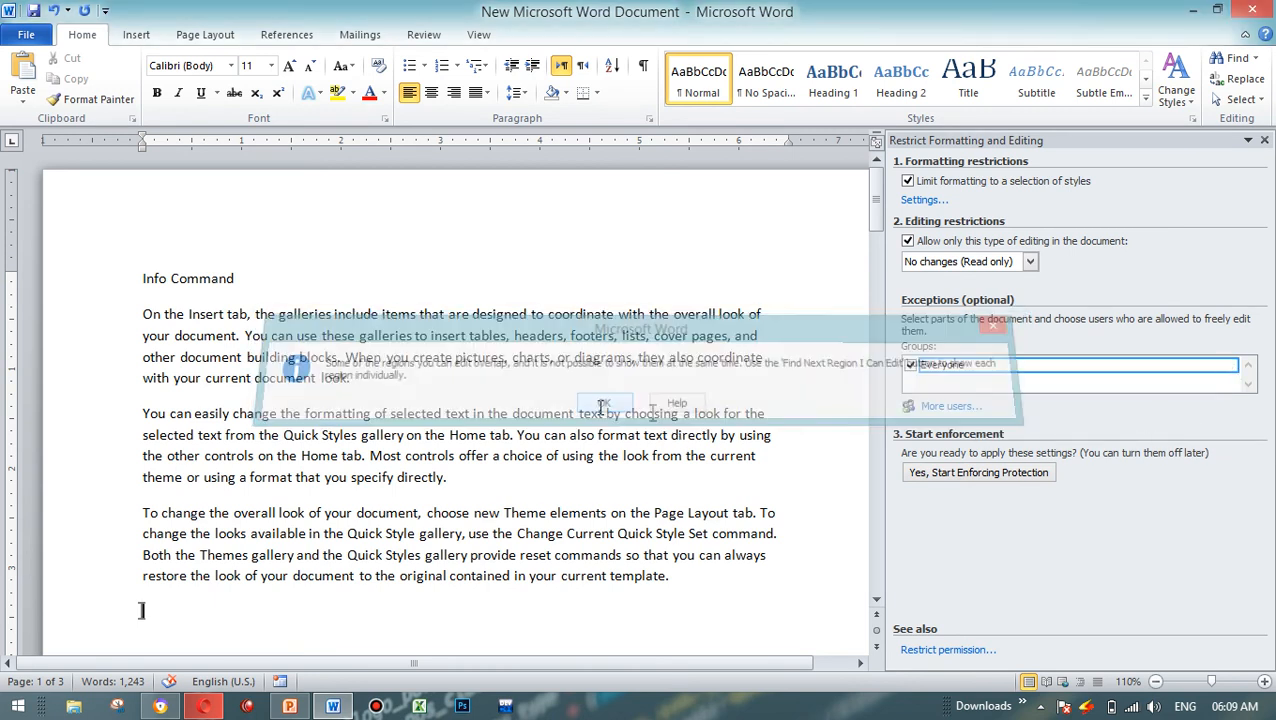
pyautogui.click(1231, 367)
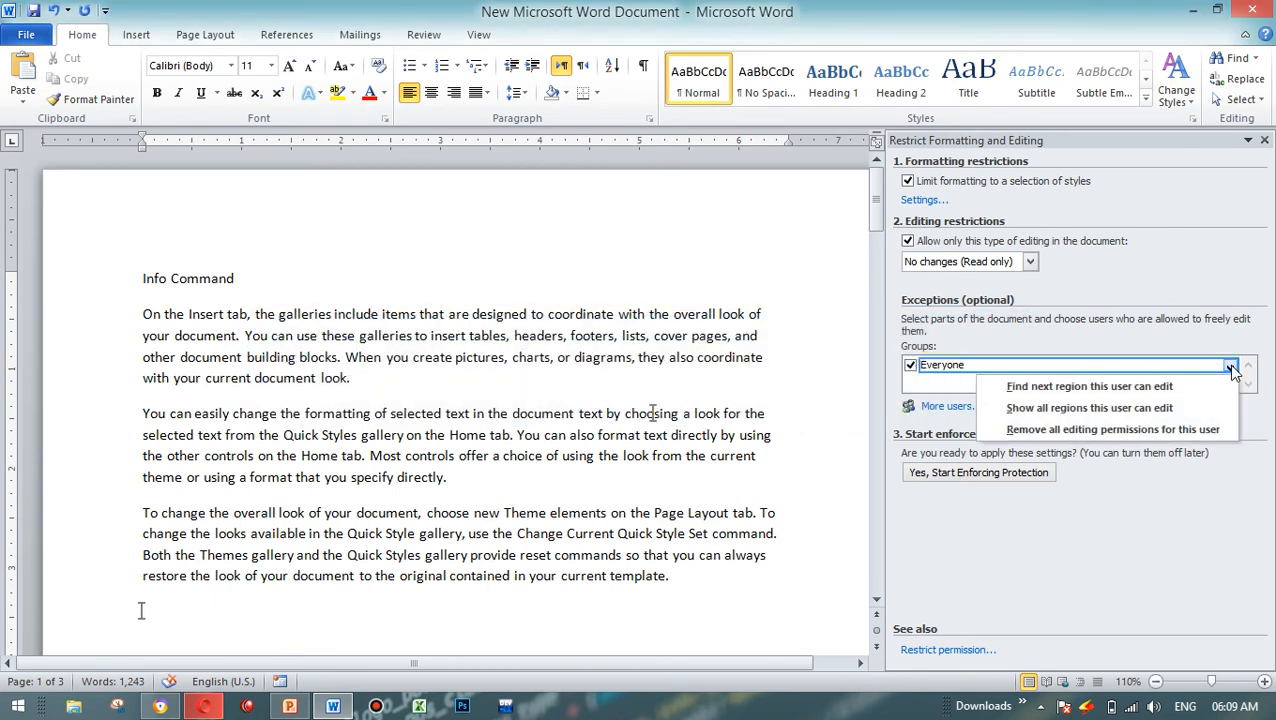
pyautogui.click(1145, 430)
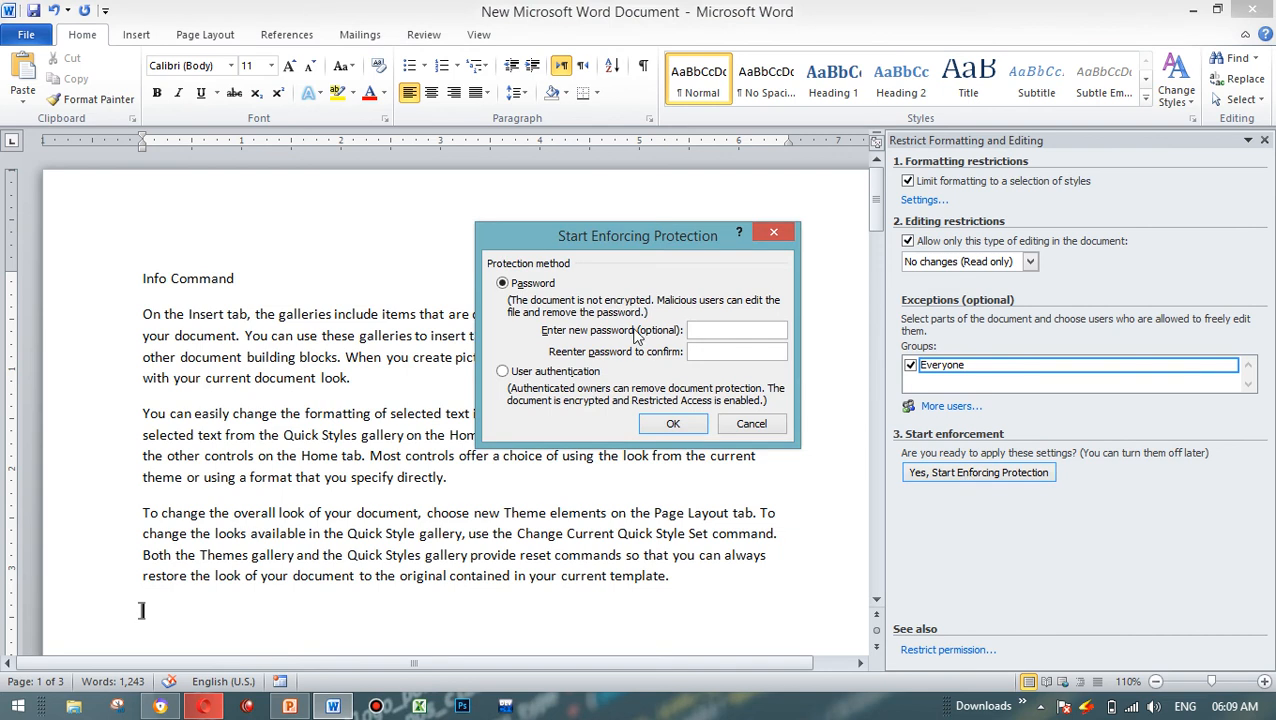
# Step: Start enforcing the protection with a new password, confirm the password, and save and close the document
pyautogui.write('1')
pyautogui.click(672, 424)
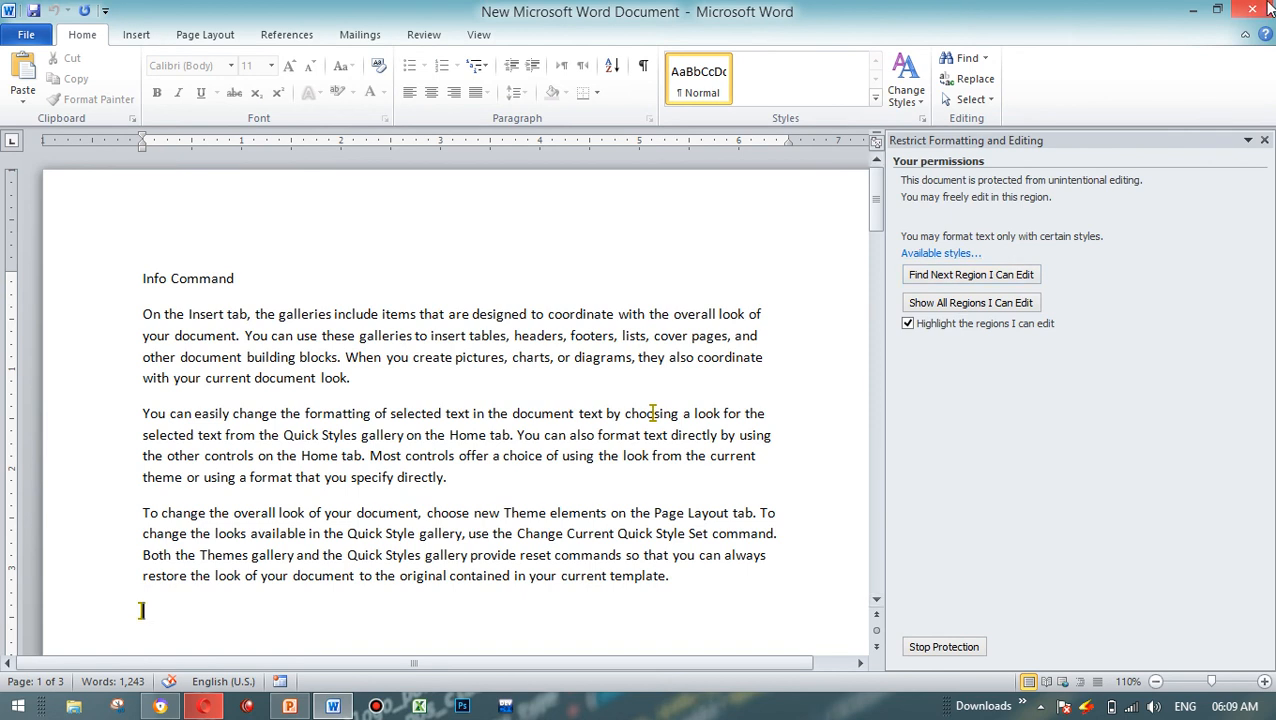
pyautogui.click(34, 11)
pyautogui.click(1252, 10)
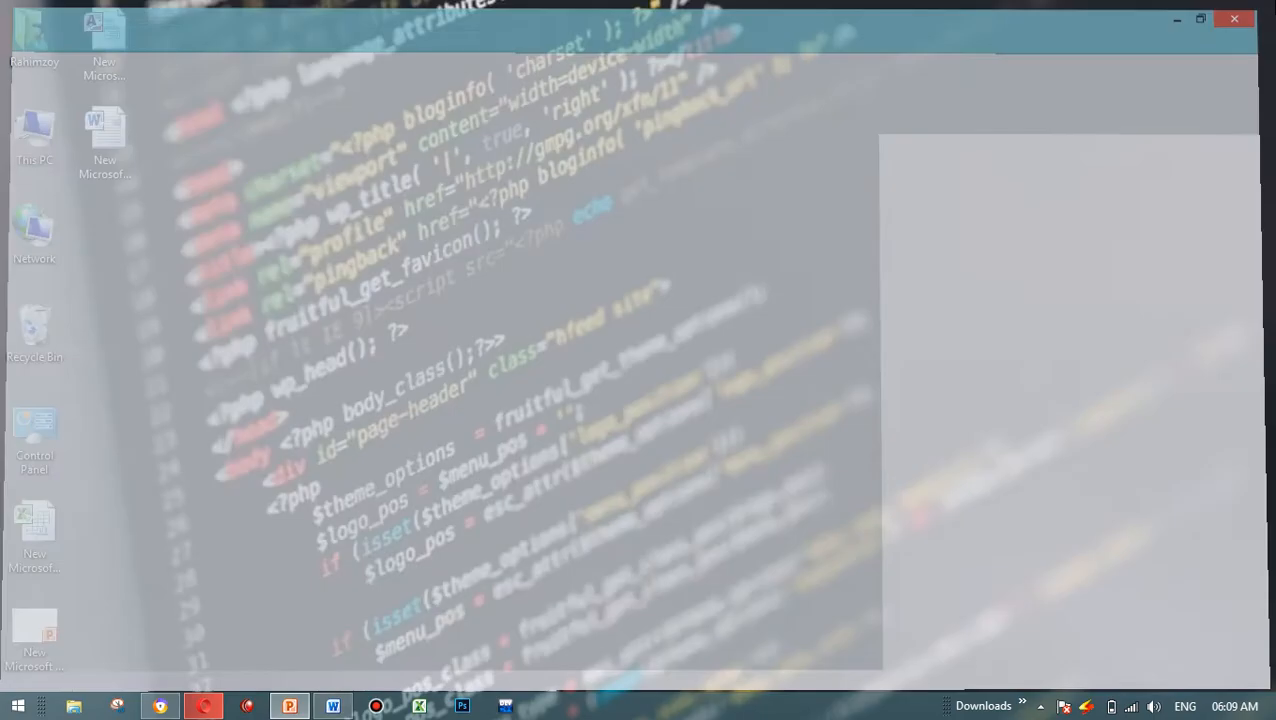
# Step: Reopen the protected document from the desktop and check which insert and style-changing commands are available
pyautogui.doubleClick(105, 140)
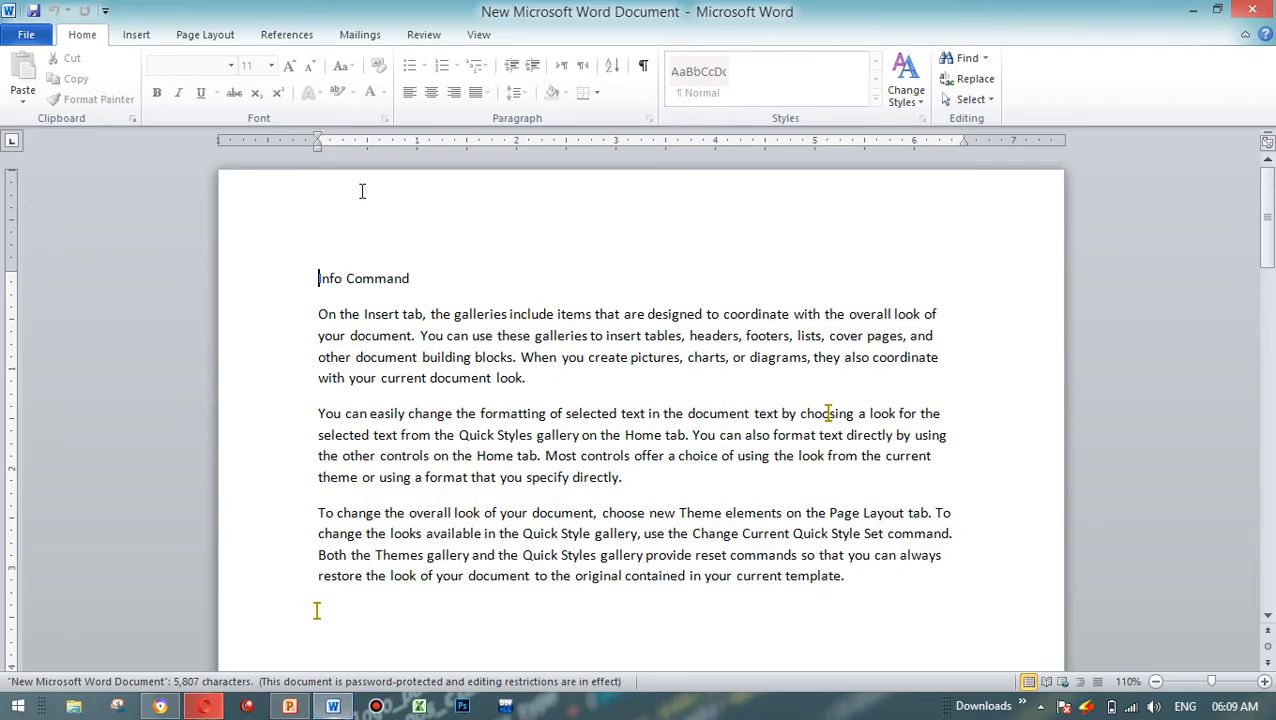
pyautogui.click(140, 37)
pyautogui.click(82, 38)
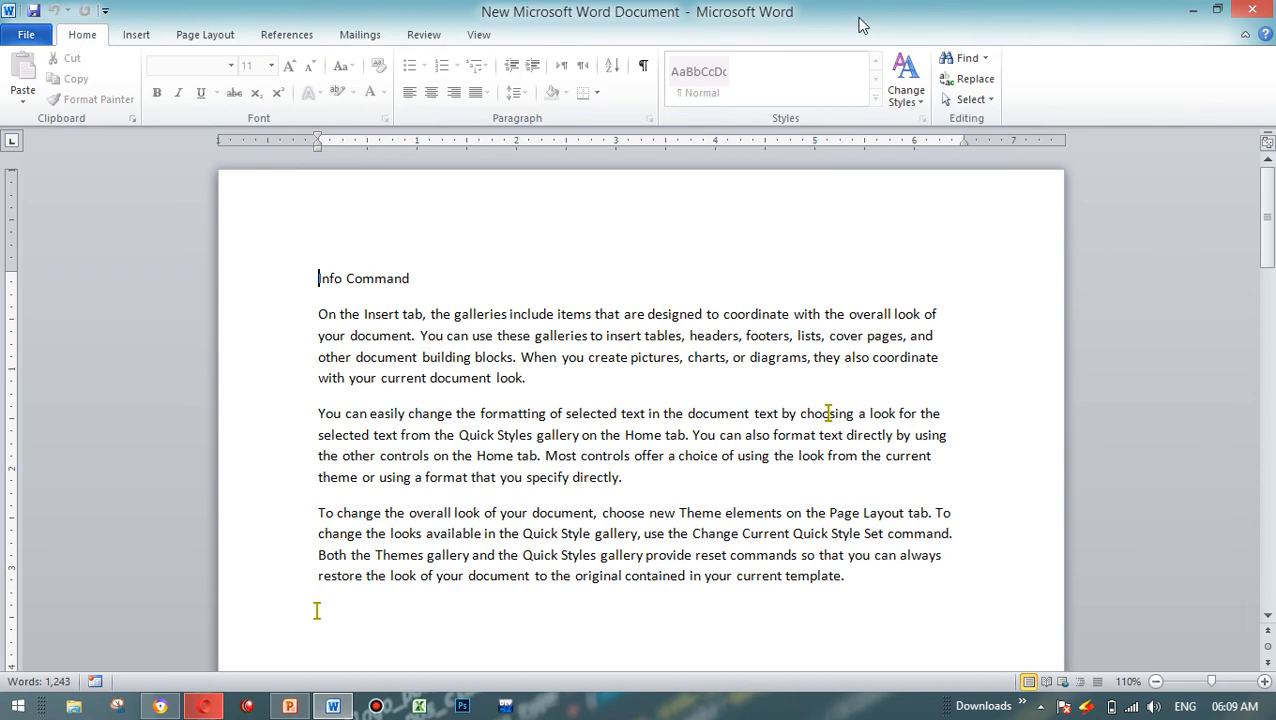
pyautogui.click(913, 104)
pyautogui.moveTo(914, 121)
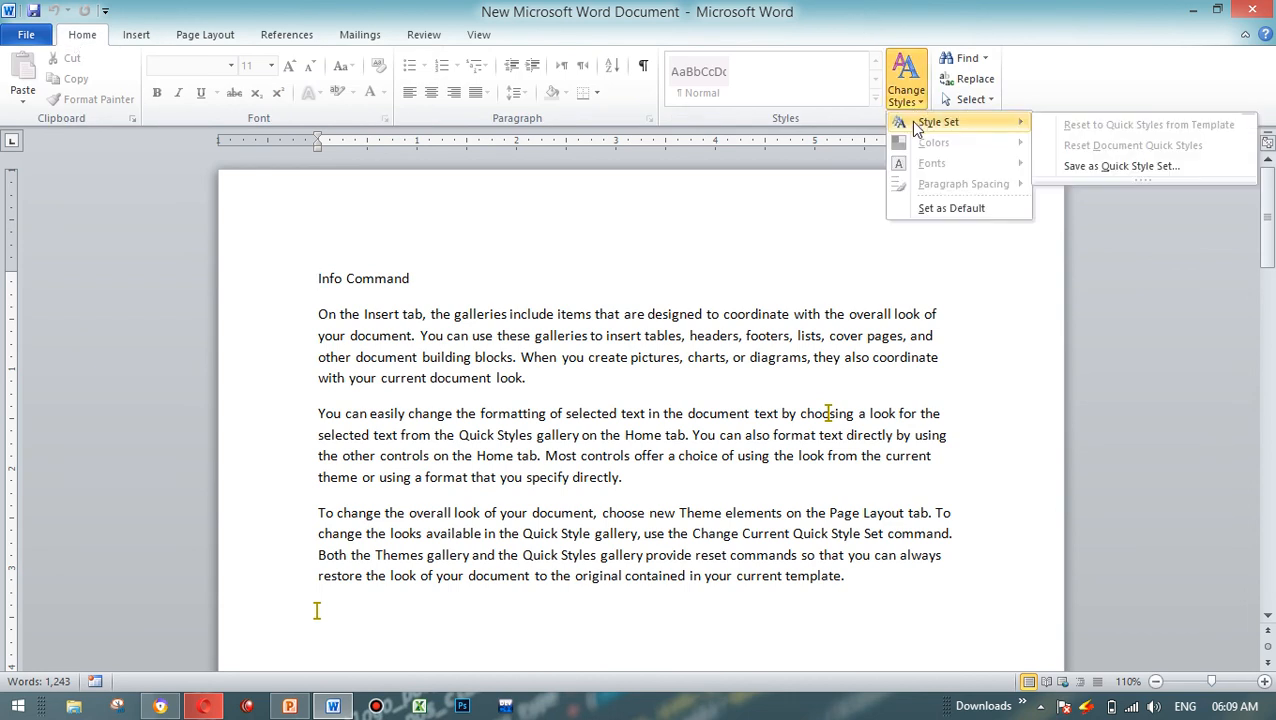
pyautogui.click(1096, 166)
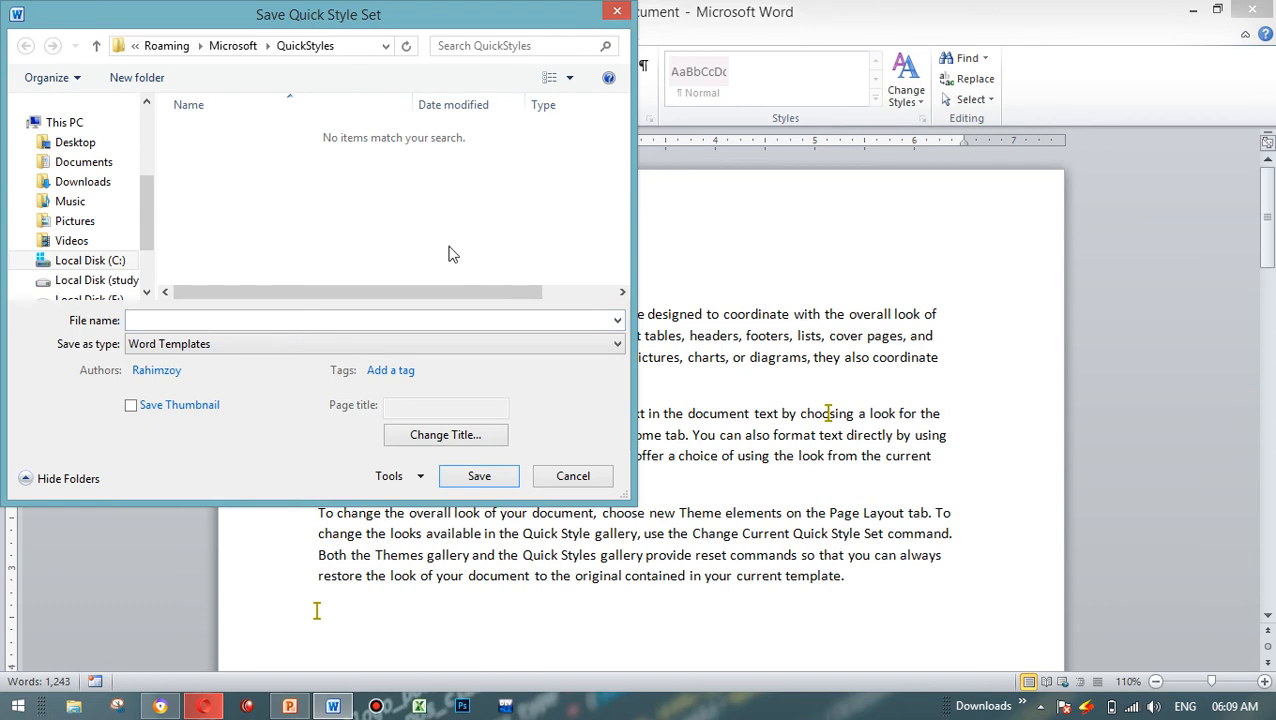
pyautogui.click(614, 13)
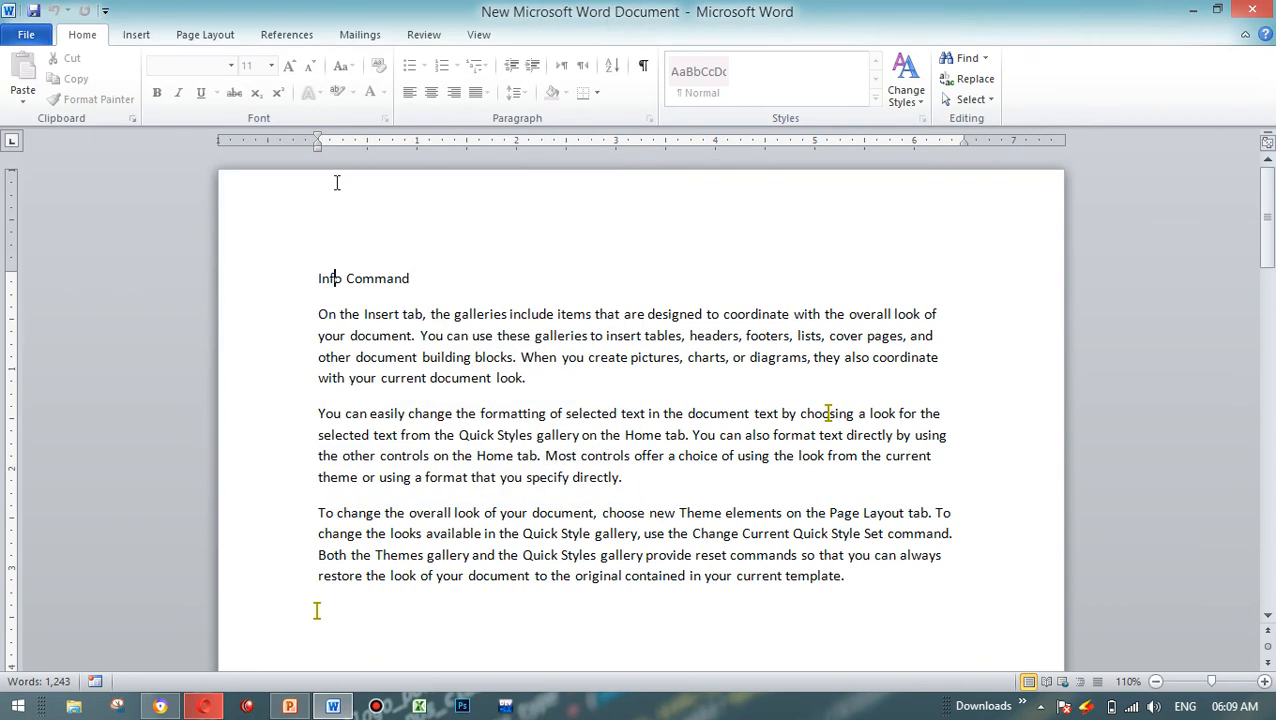
# Step: Review which Check for Issues options are available for the protected document, and return to the document text
pyautogui.click(26, 34)
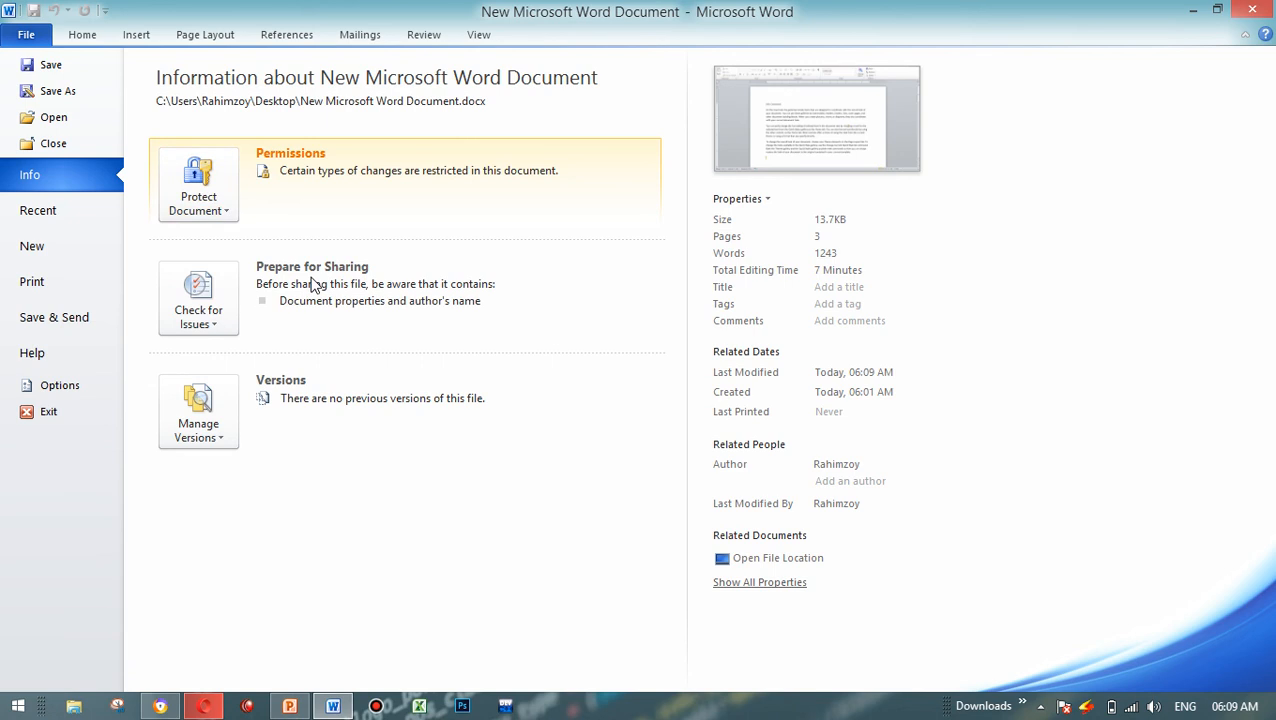
pyautogui.click(212, 304)
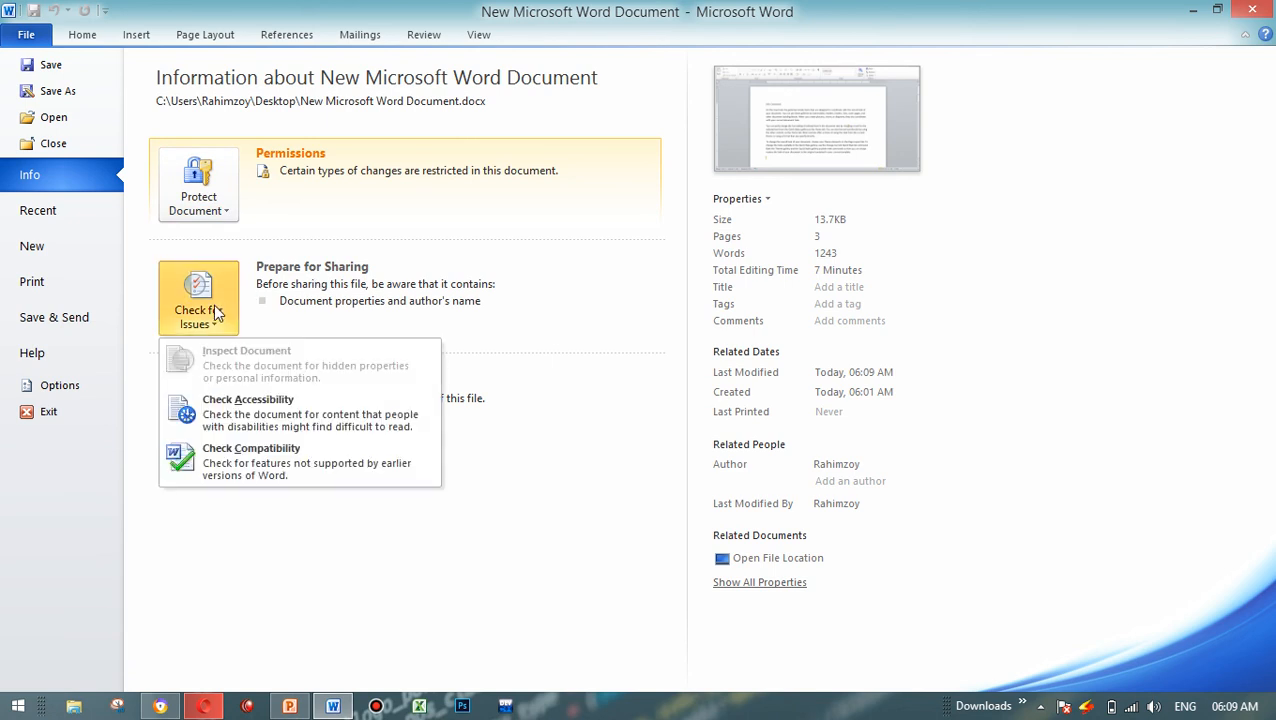
pyautogui.click(88, 35)
# Step: Stop the Restrict Editing protection by entering the document password, and close the restriction settings
pyautogui.click(28, 38)
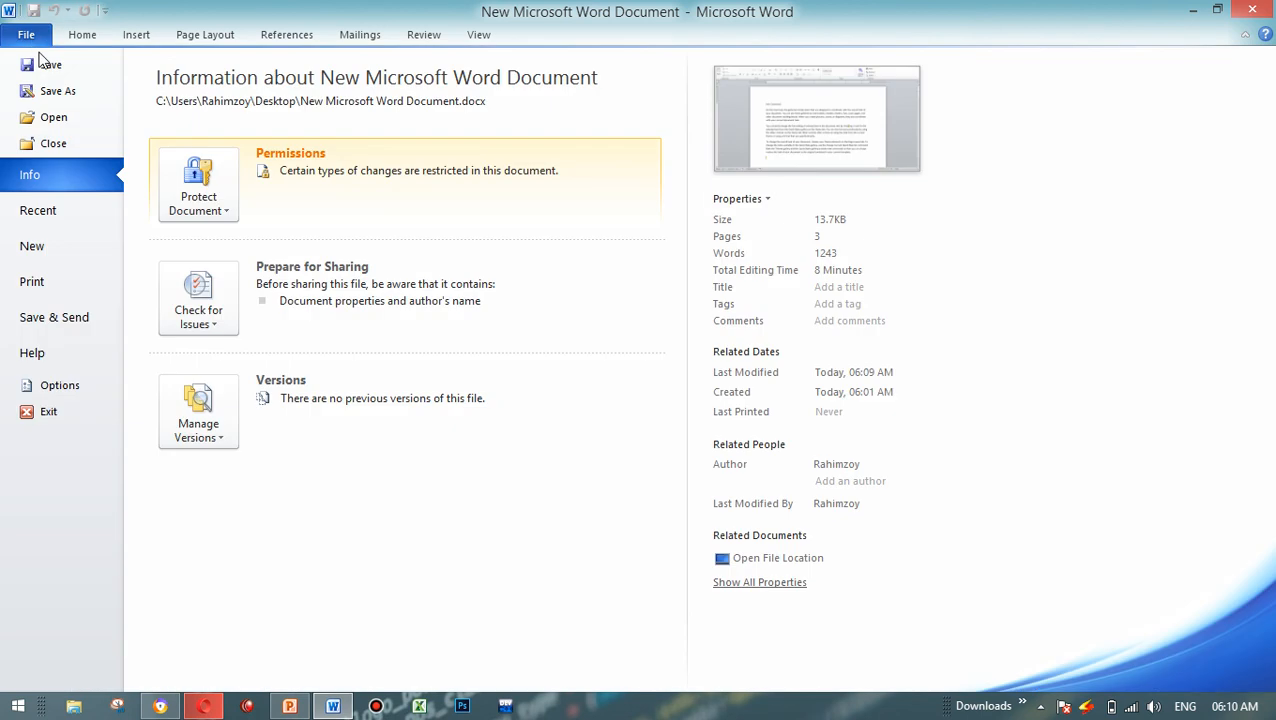
pyautogui.click(230, 212)
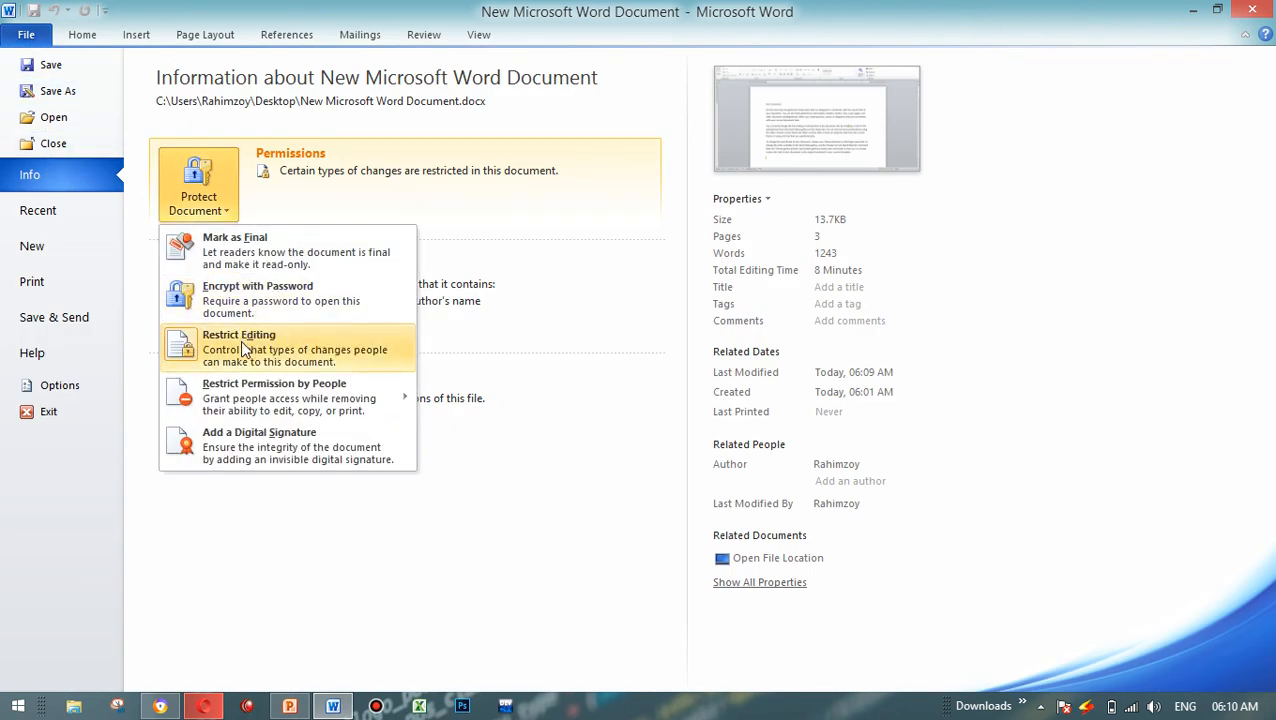
pyautogui.click(241, 342)
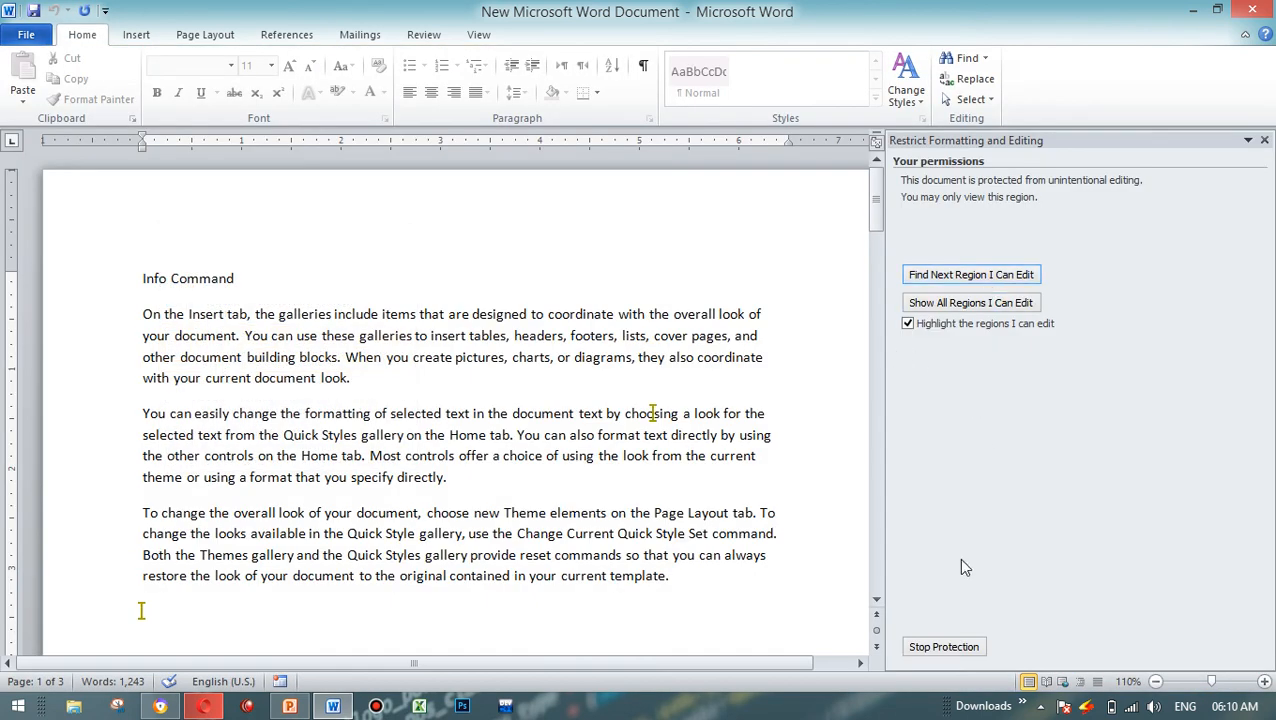
pyautogui.click(935, 647)
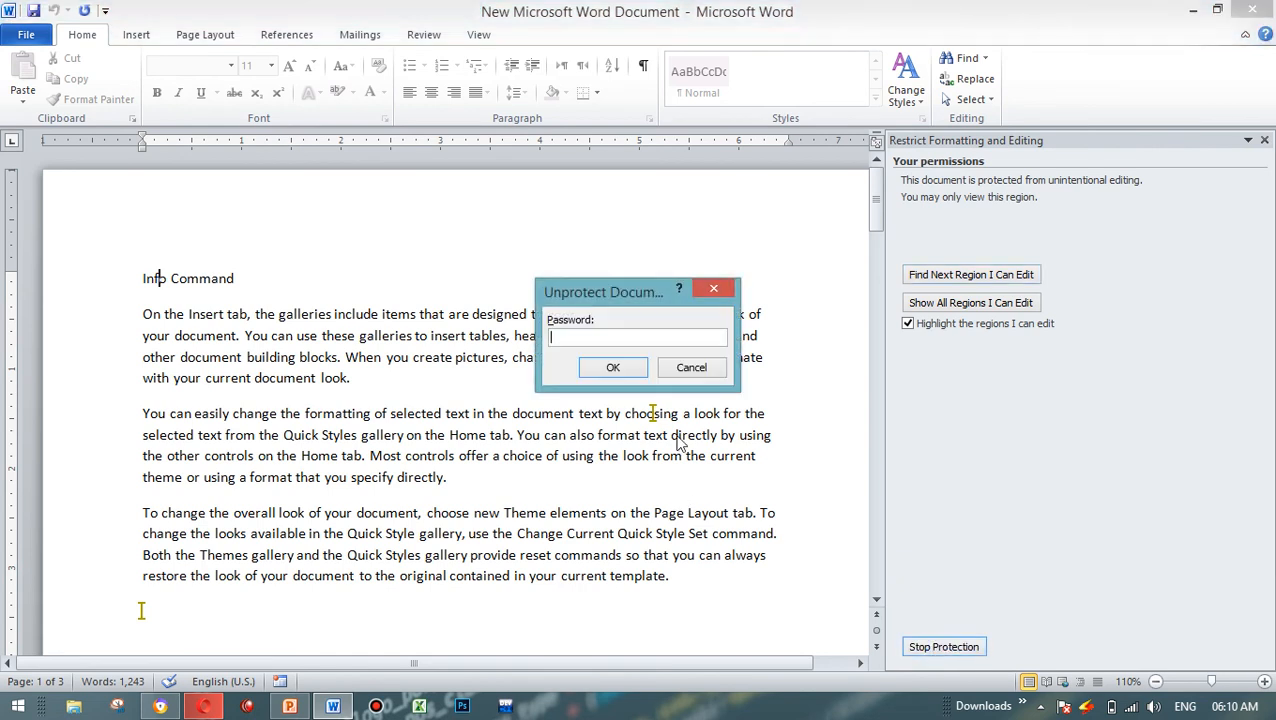
pyautogui.write('1')
pyautogui.click(606, 368)
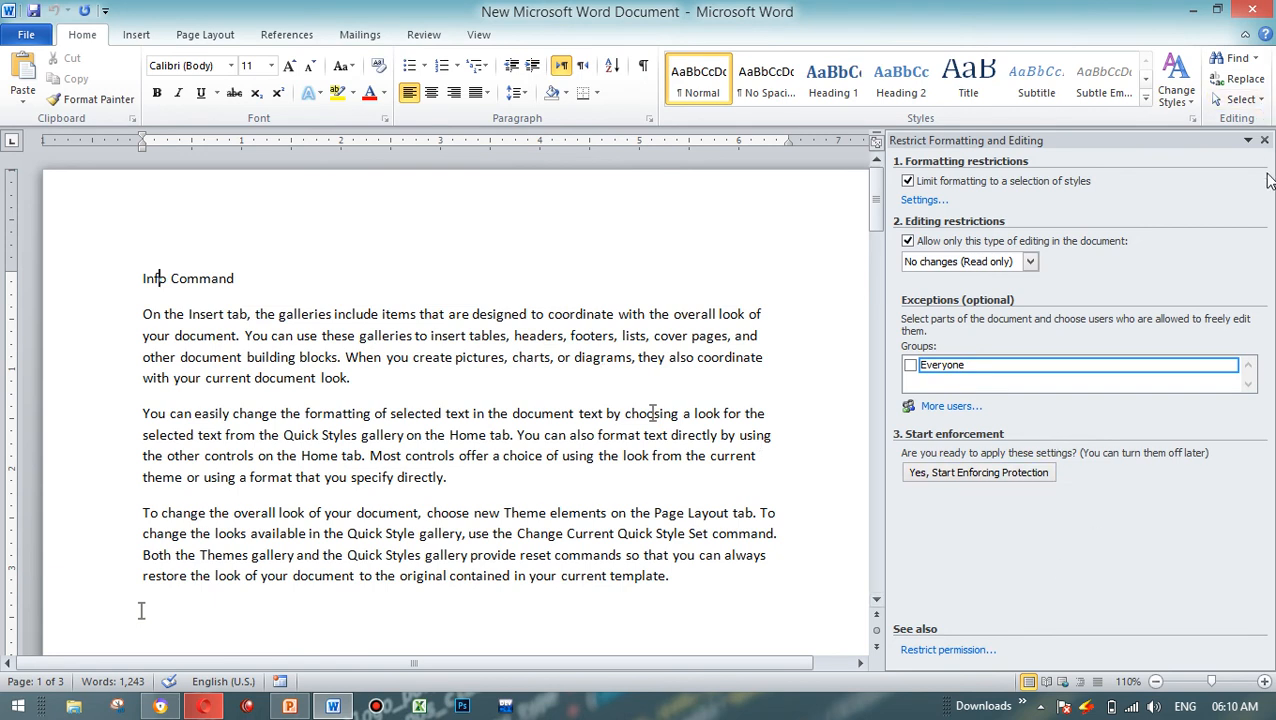
pyautogui.click(1264, 140)
# Step: Review the Check for Issues options again with the document unprotected, and minimize the document window
pyautogui.click(24, 44)
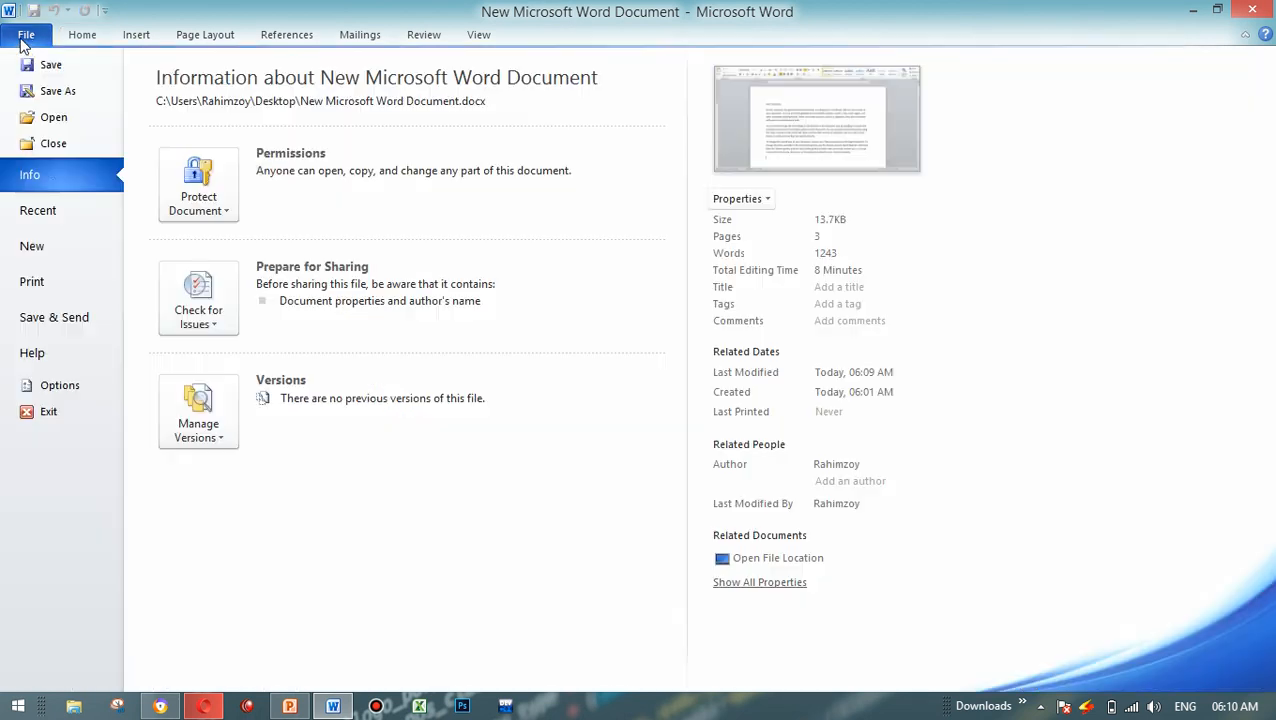
pyautogui.click(224, 291)
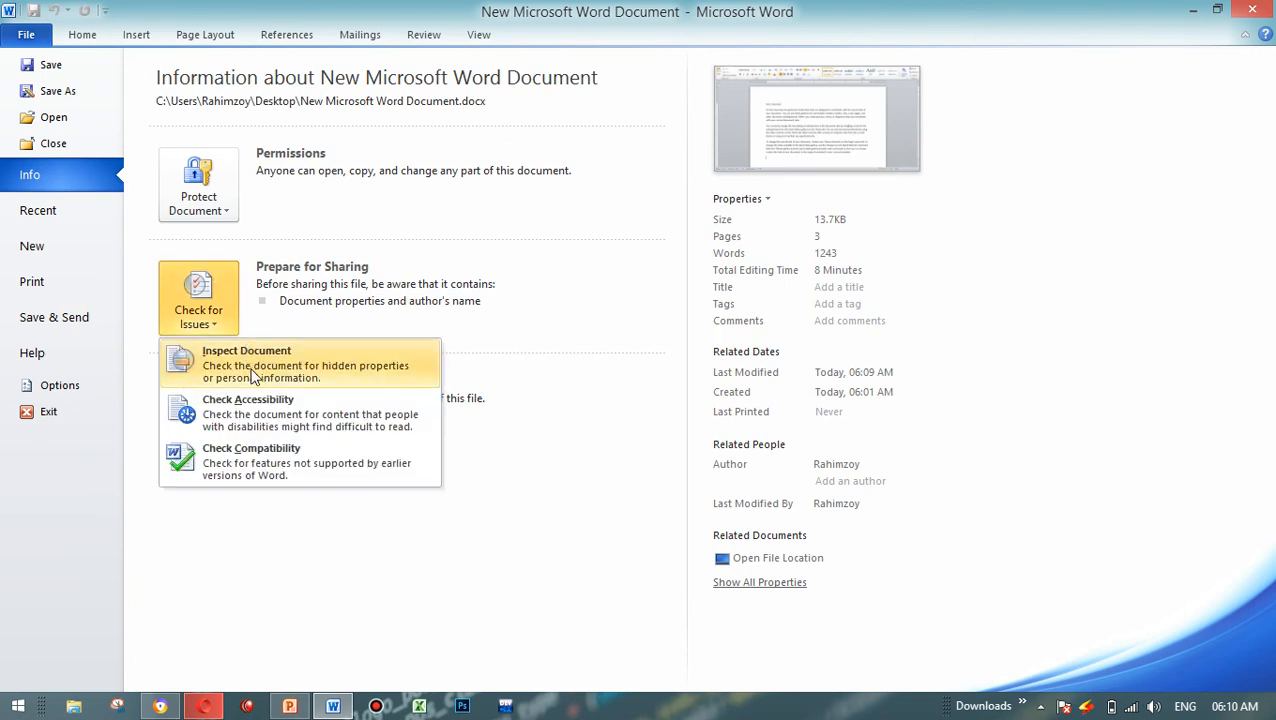
pyautogui.click(1193, 9)
# Step: Switch to the PowerPoint notes, go through the slides to "Prepare for sharing", and maximize the window to read it
pyautogui.click(289, 706)
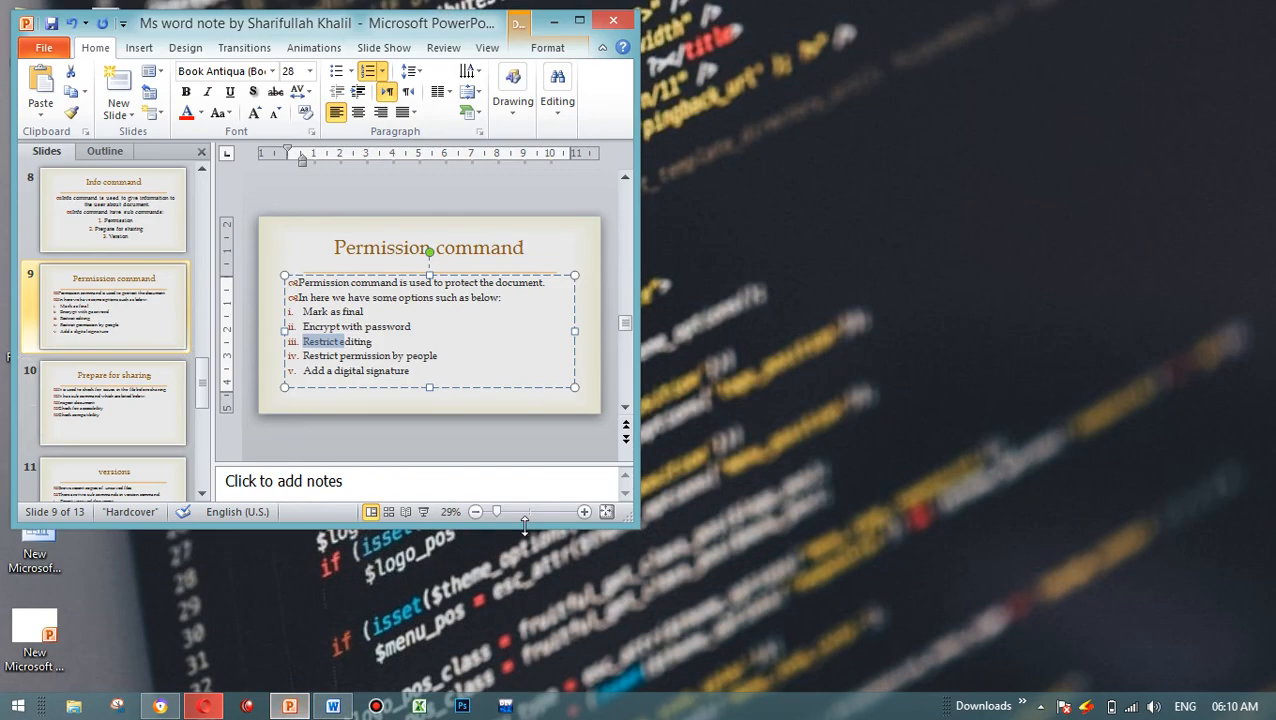
pyautogui.click(140, 400)
pyautogui.press('Down')
pyautogui.press('Down')
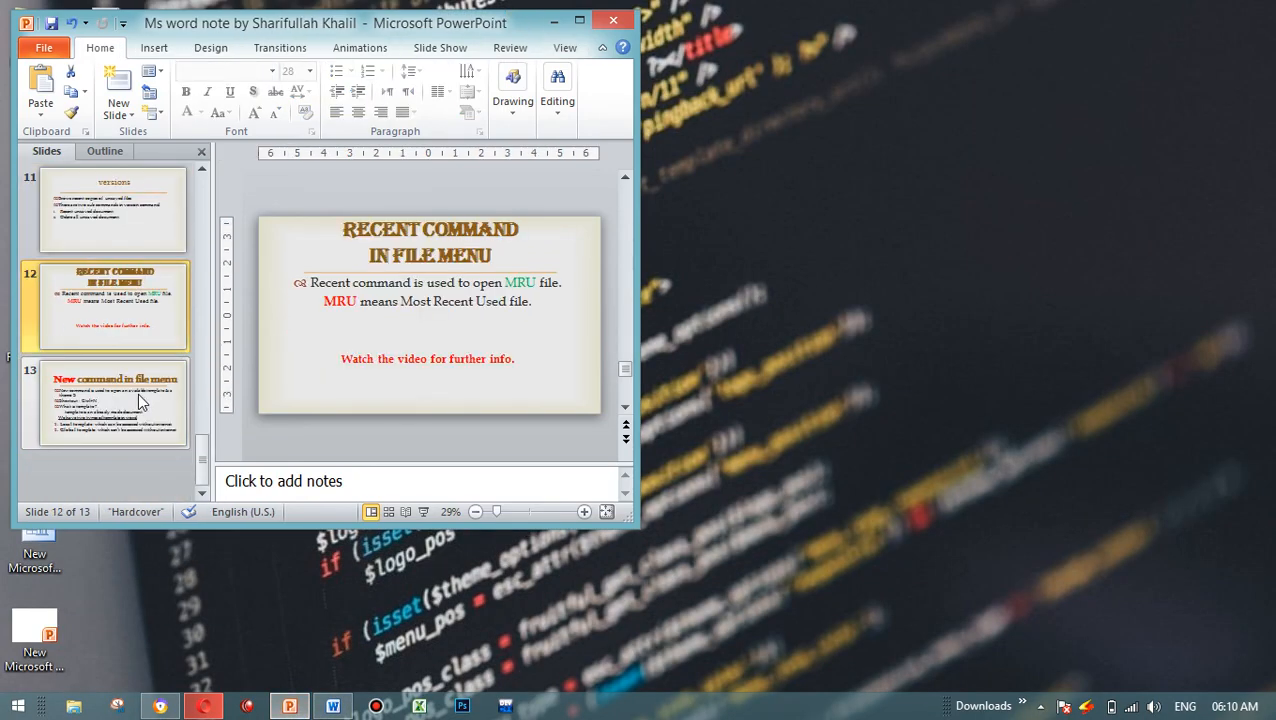
pyautogui.press('Up')
pyautogui.press('Down')
pyautogui.press('Up')
pyautogui.press('Up')
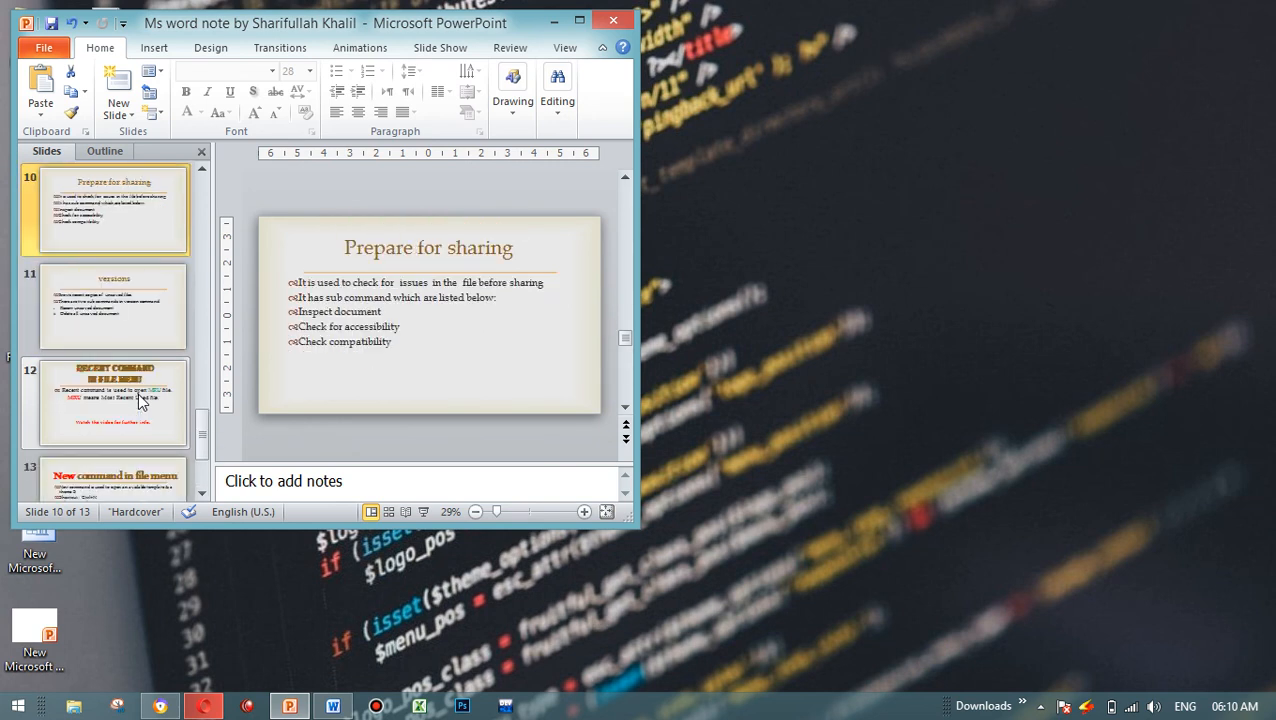
pyautogui.press('Down')
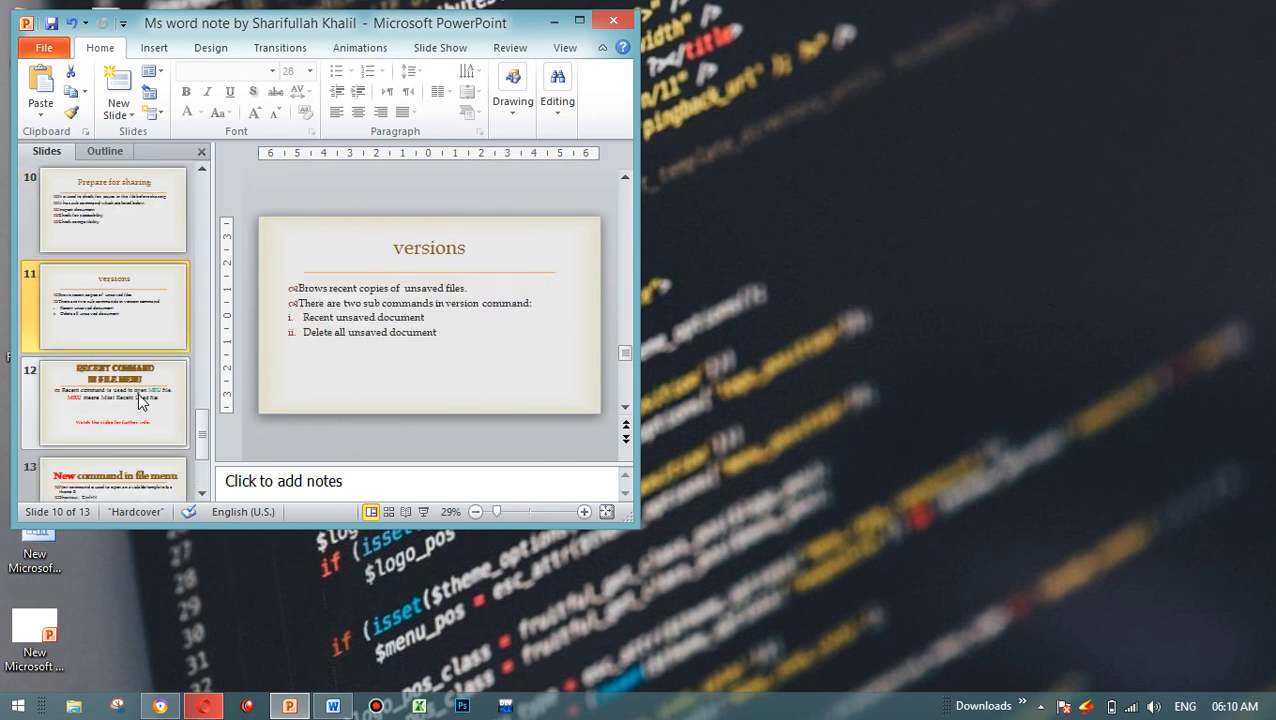
pyautogui.press('Up')
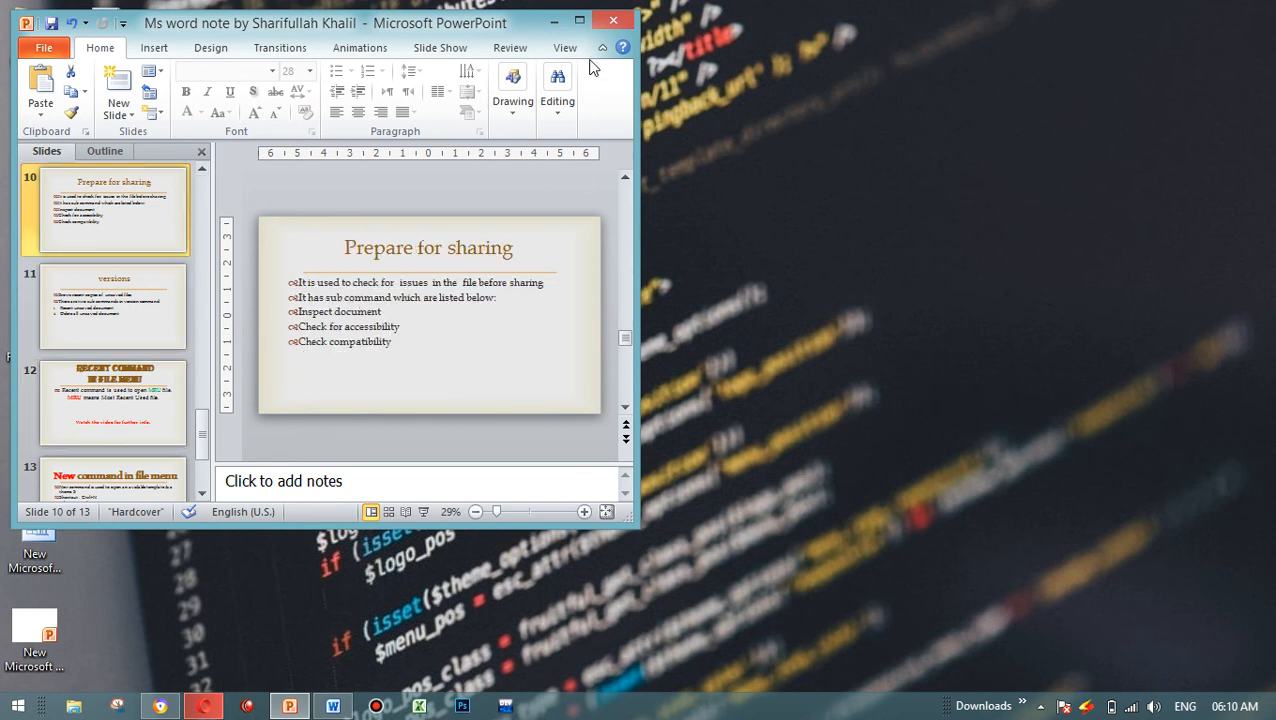
pyautogui.click(580, 24)
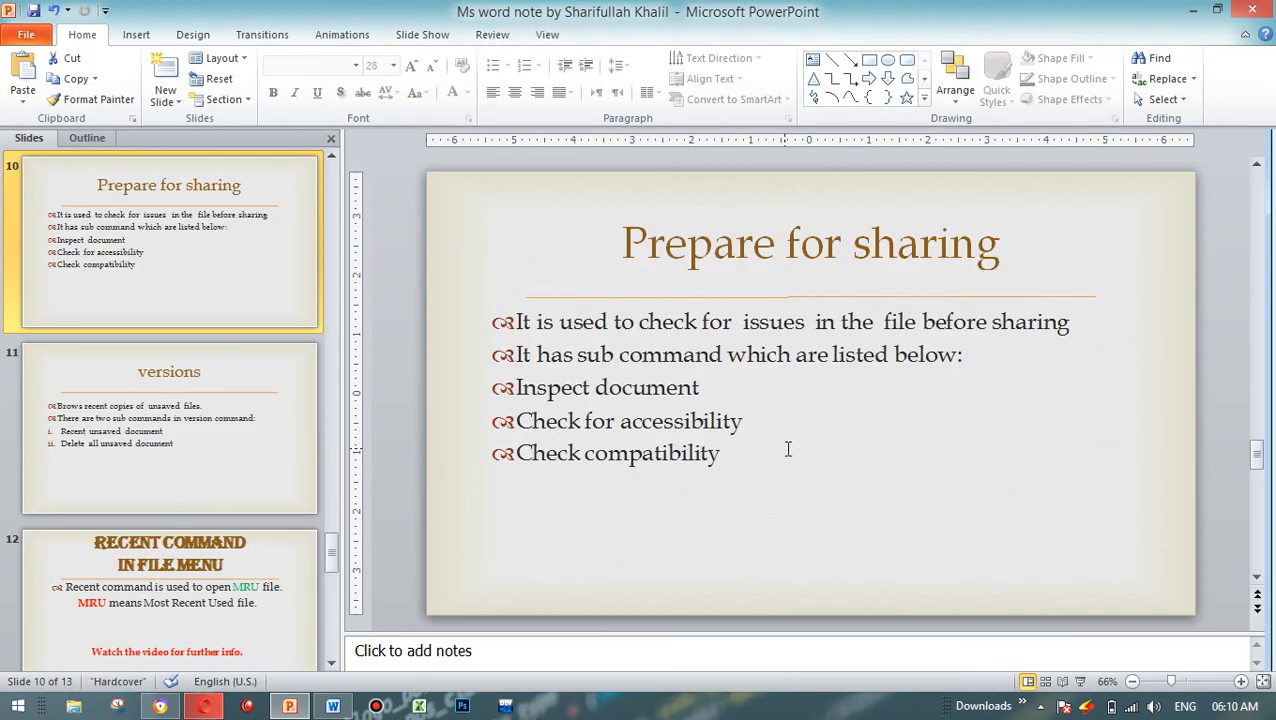